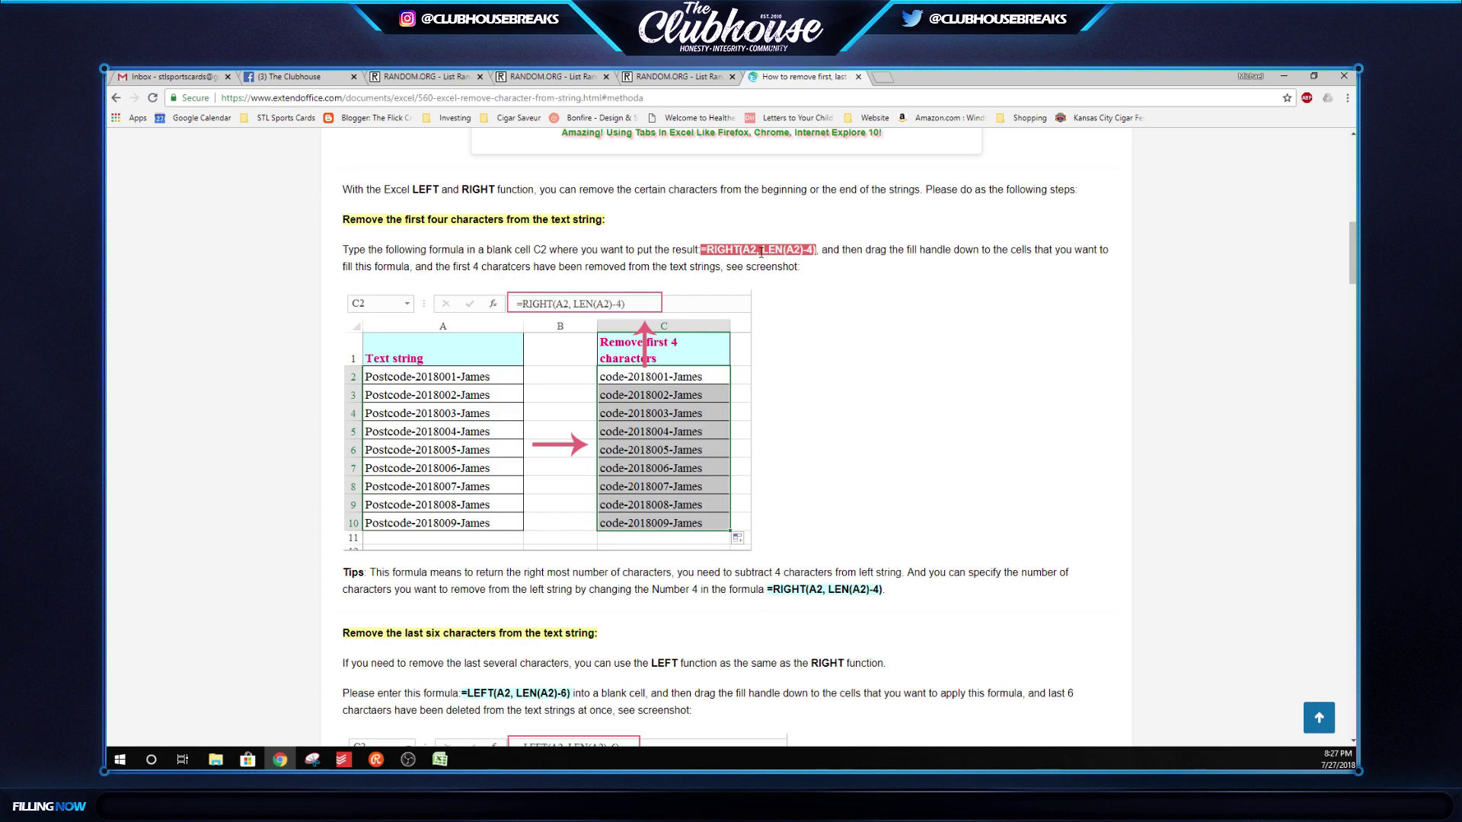
Randomize the prepared 100-entry list three times in the RANDOM.ORG List Randomizer
{"action": "left_click", "coordinate": [427, 75]}
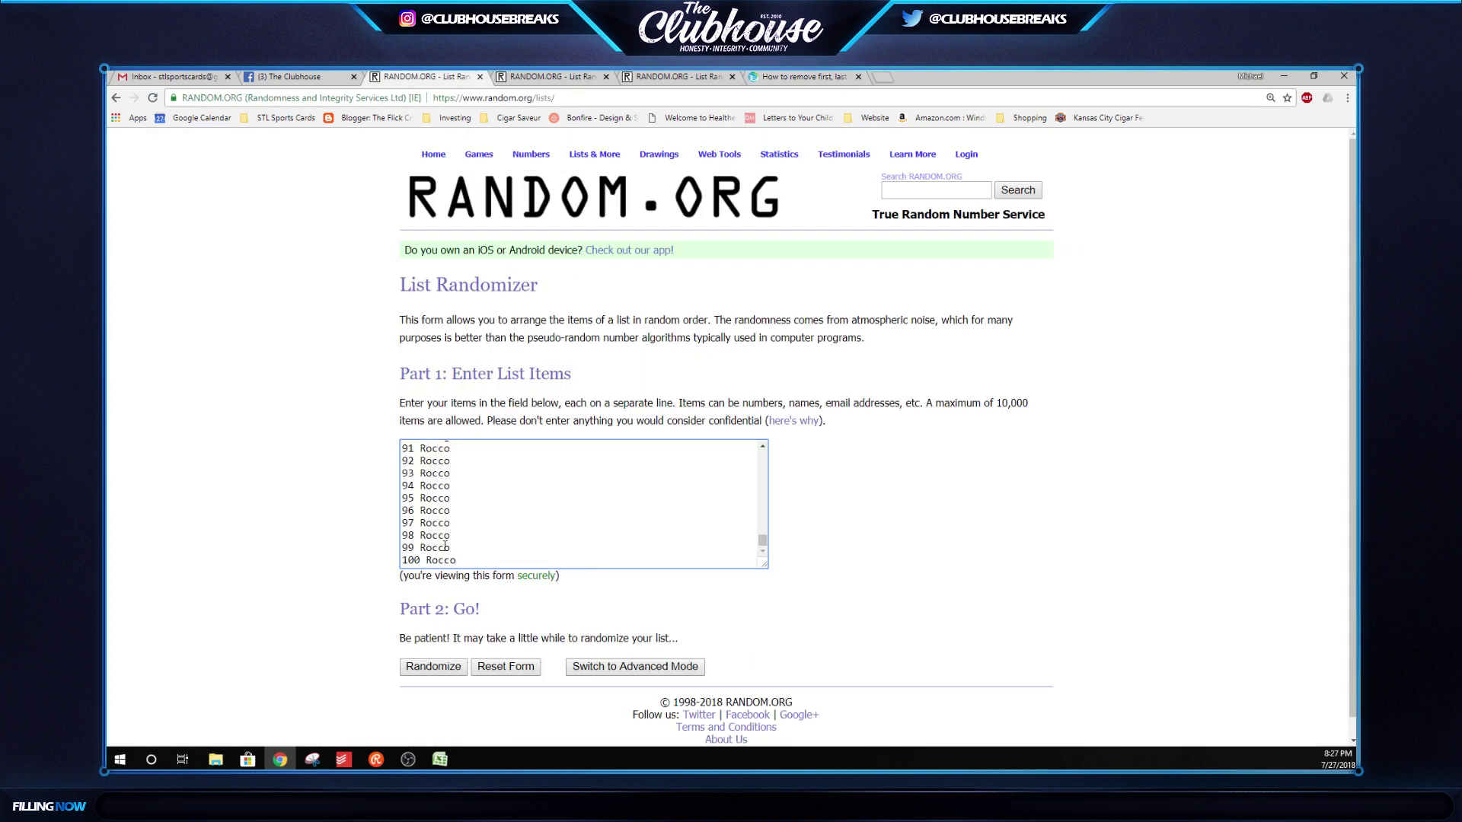
{"action": "scroll", "coordinate": [520, 497], "scroll_direction": "up", "scroll_amount": 15}
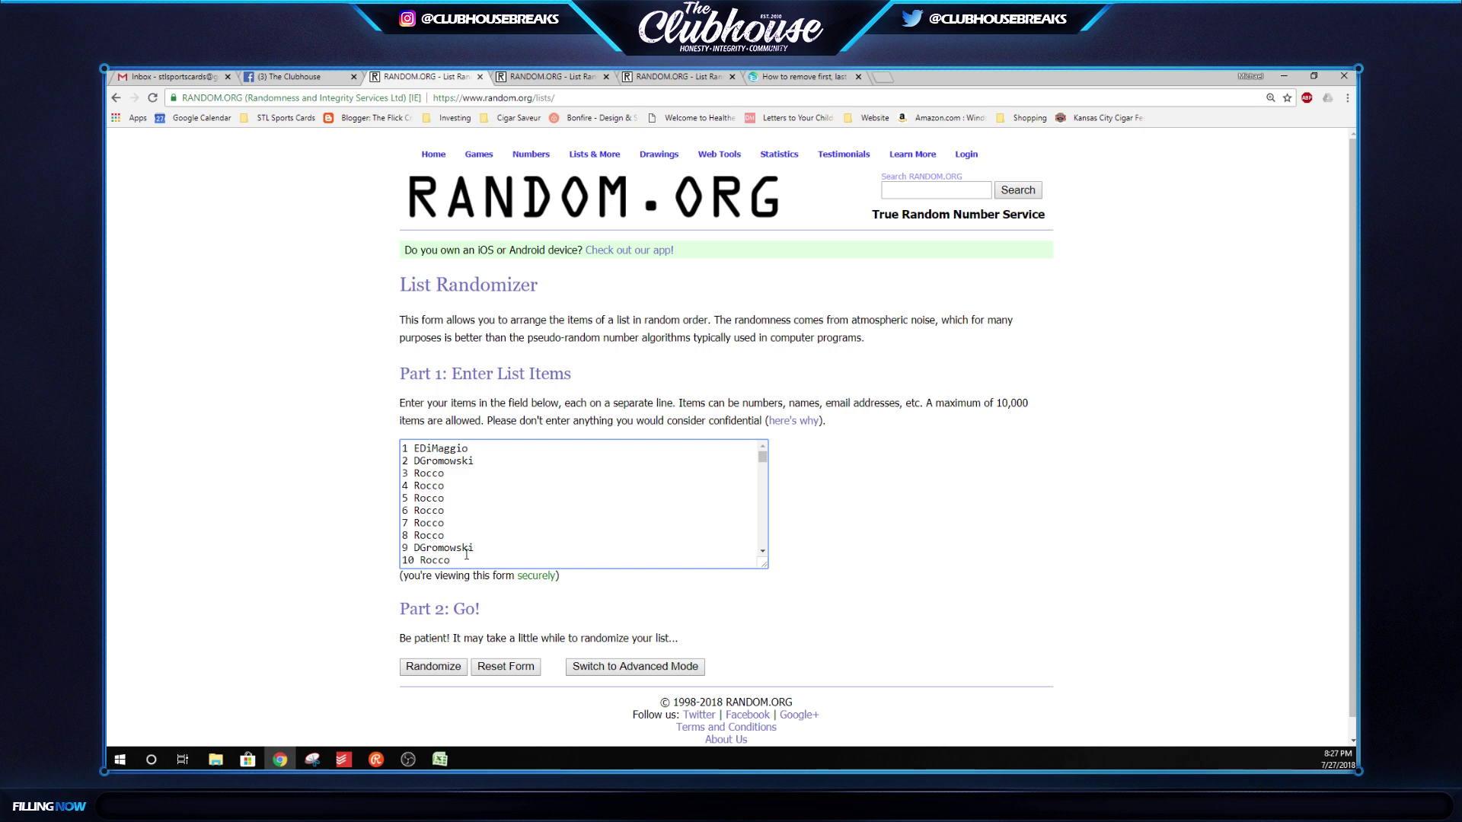
{"action": "left_click_drag", "start_coordinate": [404, 448], "coordinate": [457, 607]}
{"action": "left_click", "coordinate": [461, 601]}
{"action": "left_click", "coordinate": [431, 667]}
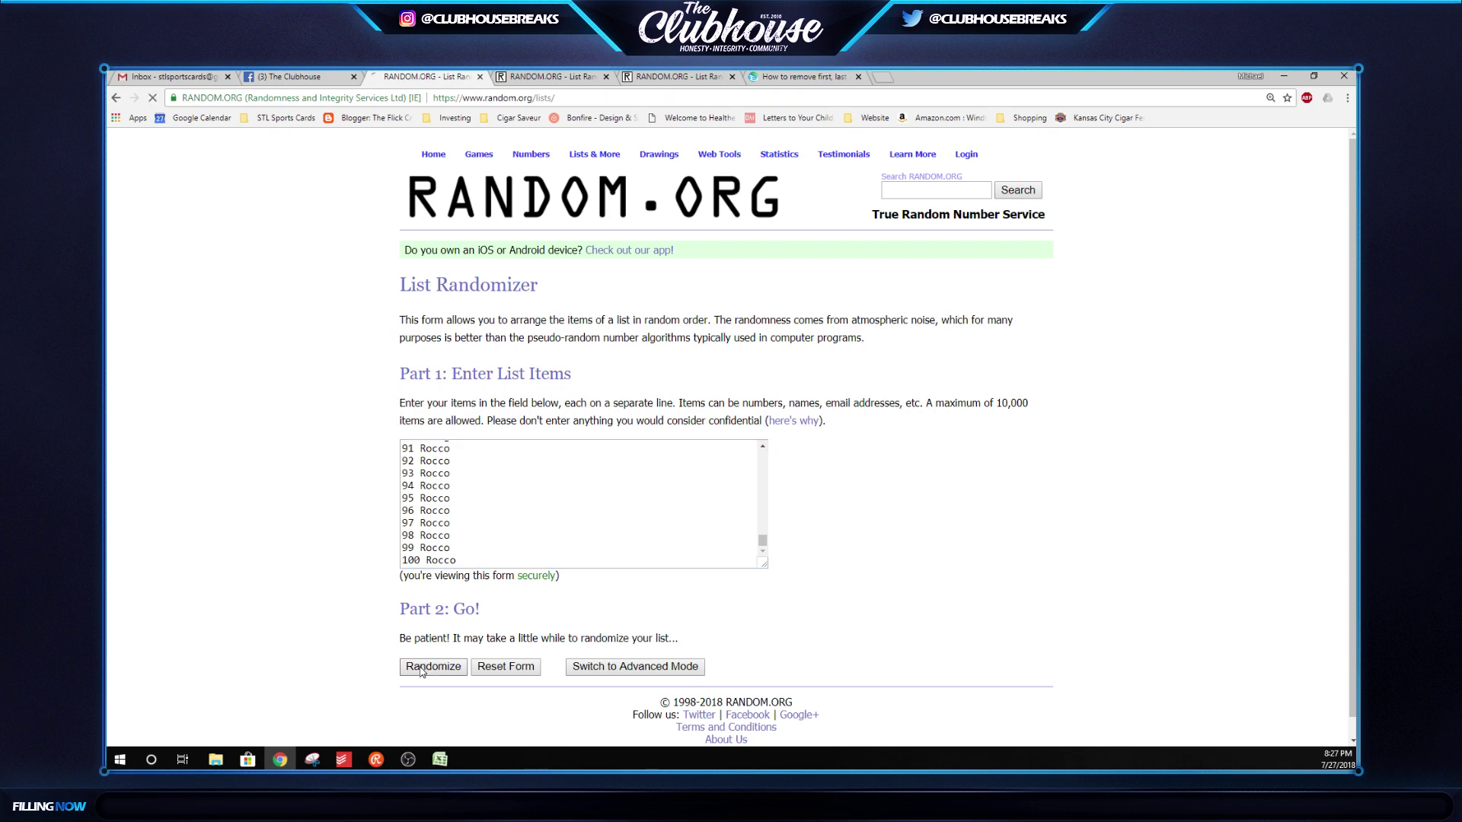
{"action": "scroll", "coordinate": [455, 595], "scroll_direction": "down", "scroll_amount": 10}
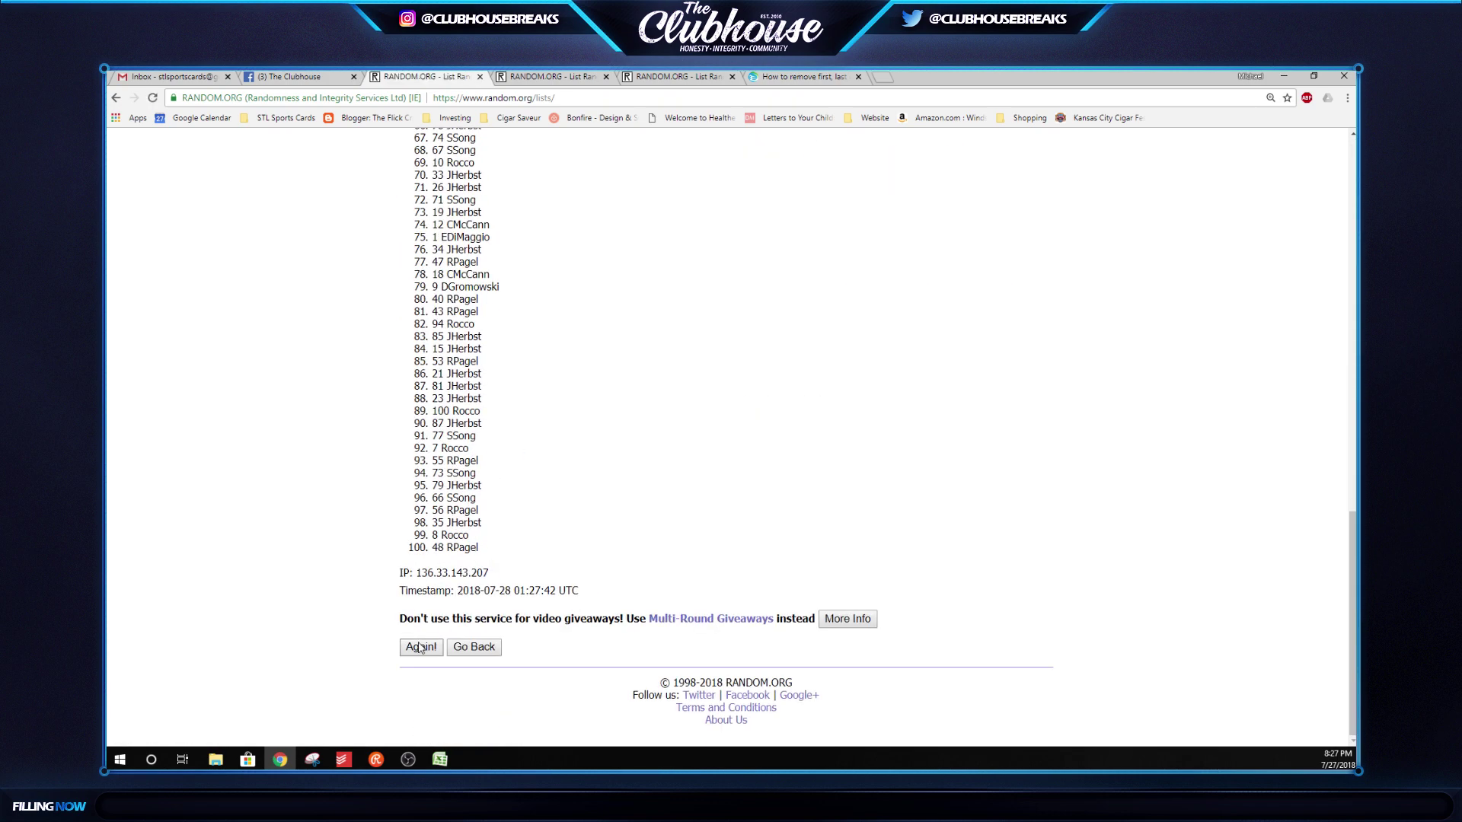
{"action": "left_click", "coordinate": [420, 647]}
{"action": "scroll", "coordinate": [416, 633], "scroll_direction": "down", "scroll_amount": 10}
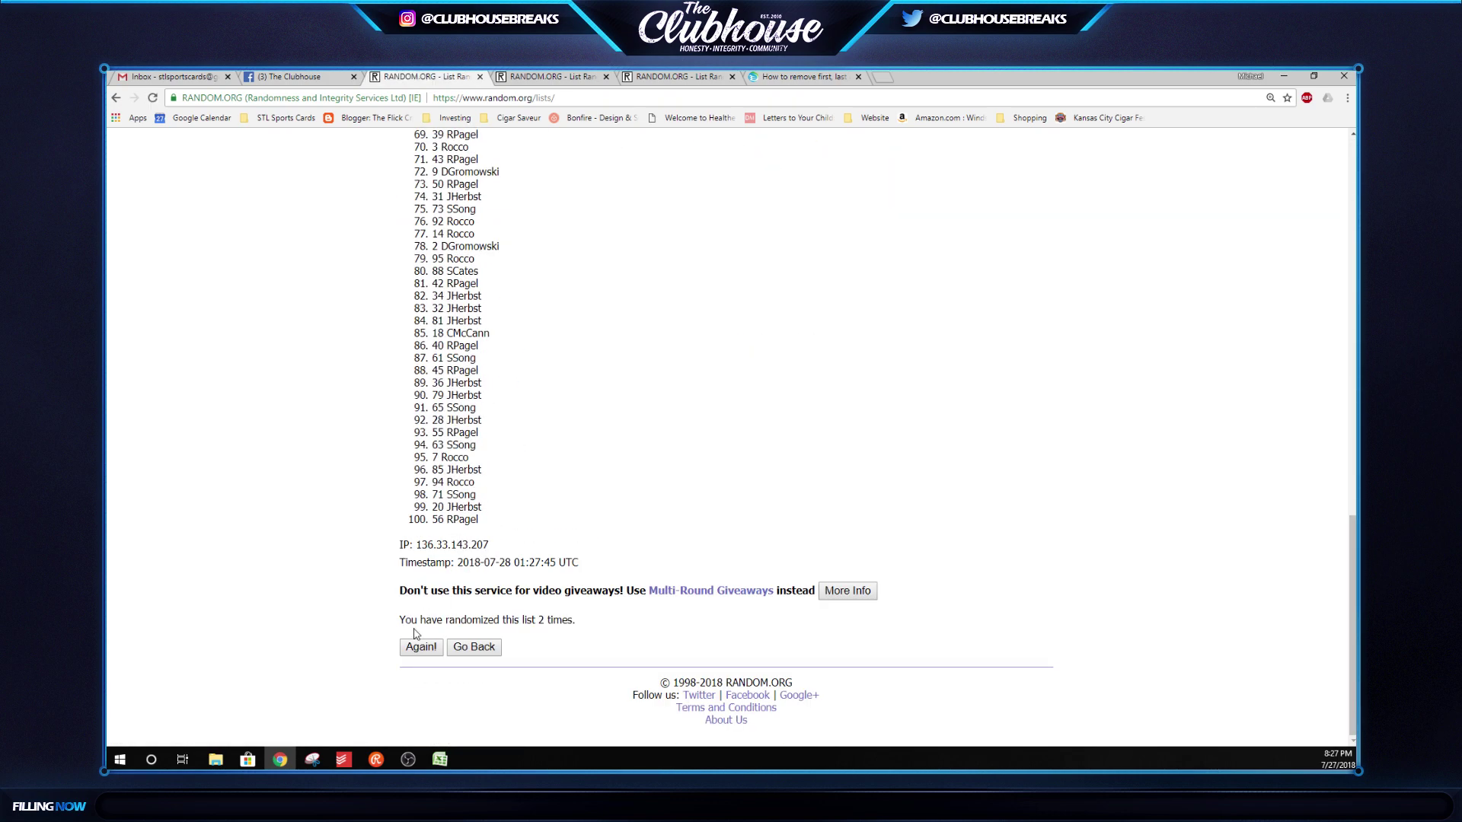
{"action": "left_click", "coordinate": [419, 647]}
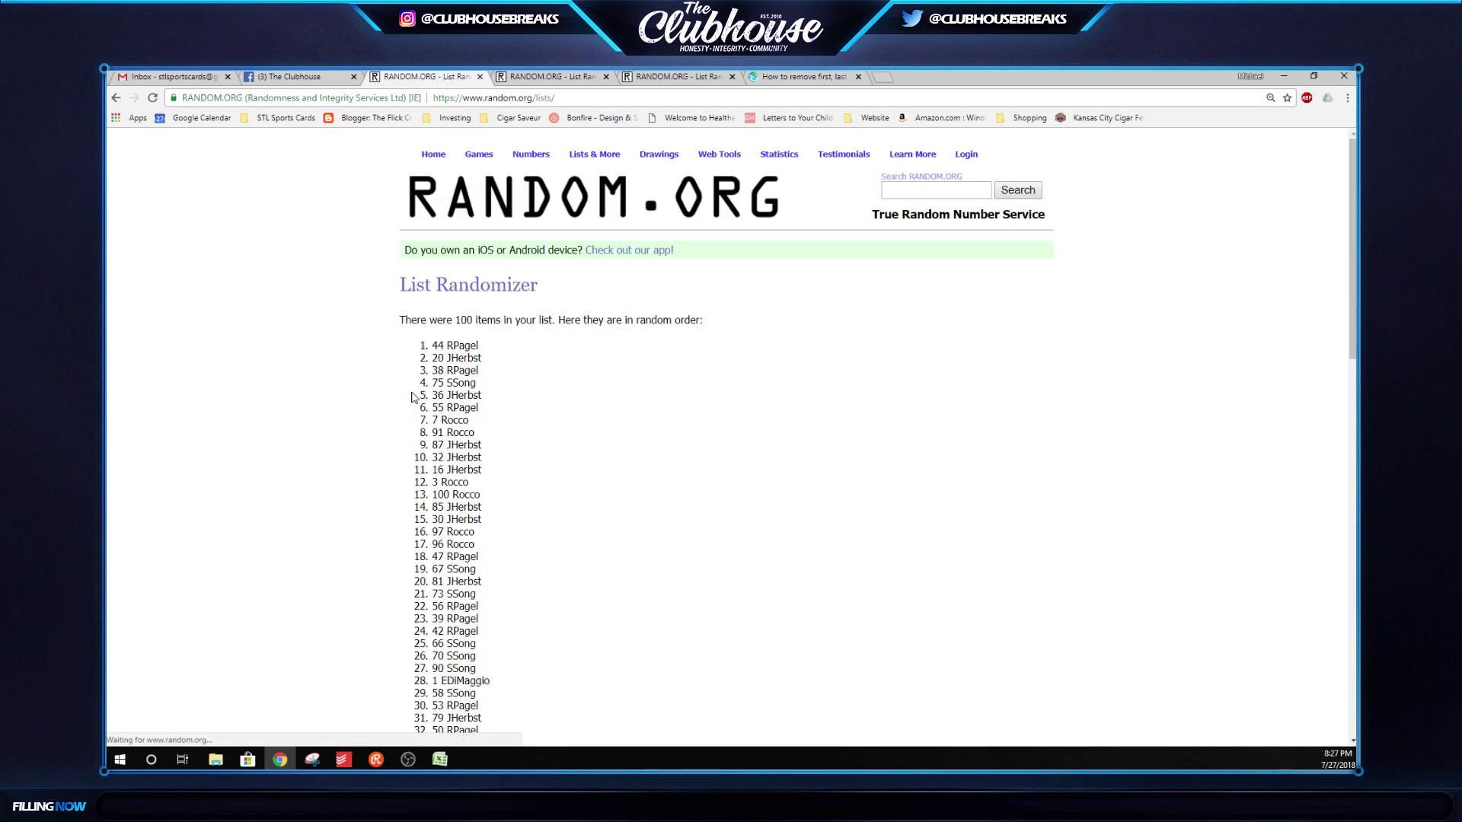
Copy the full randomized list into the Excel sheet starting at A1, and narrow column A
{"action": "left_click_drag", "start_coordinate": [423, 347], "coordinate": [477, 522]}
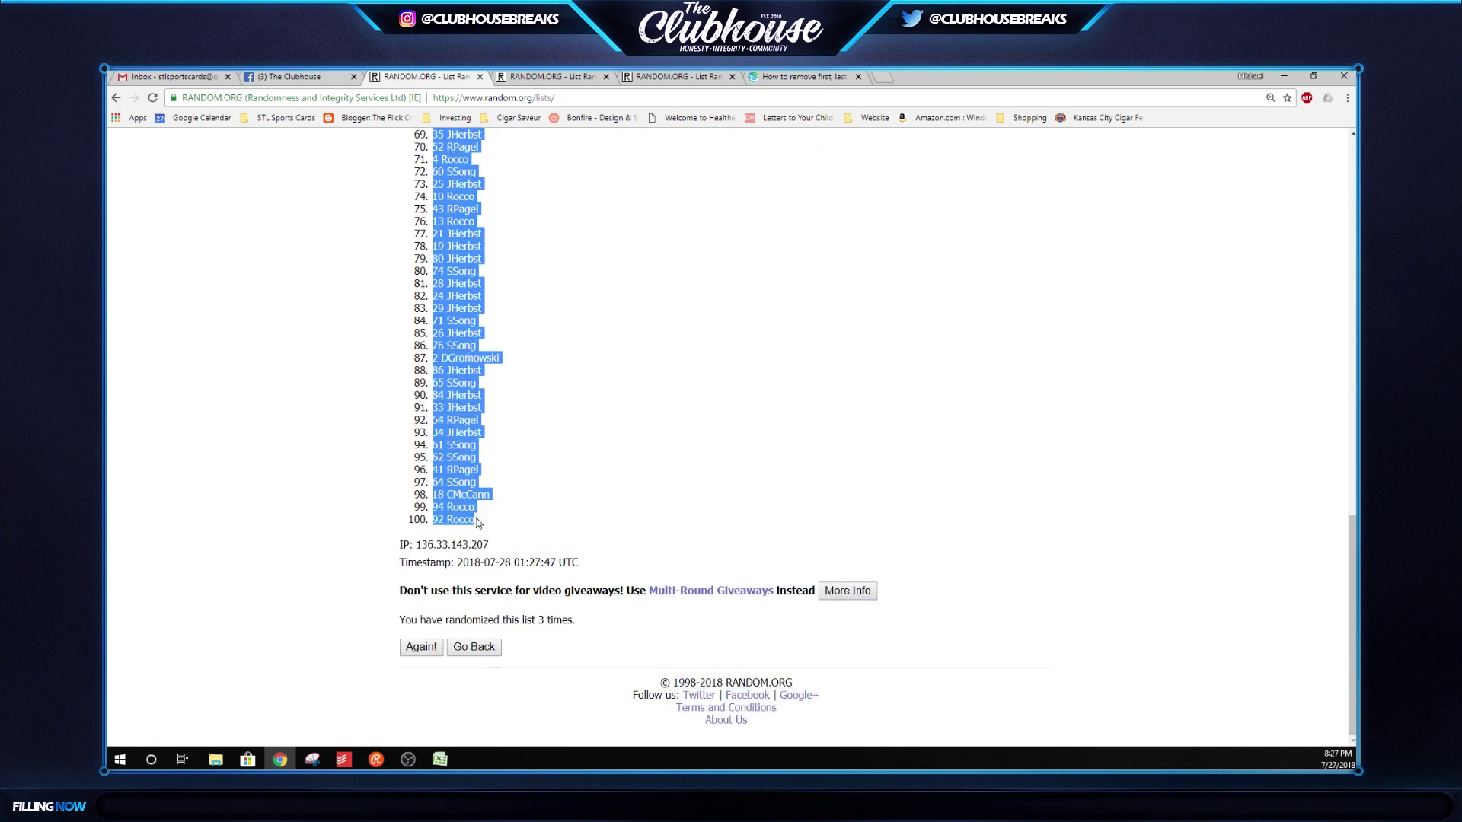
{"action": "left_click", "coordinate": [440, 759]}
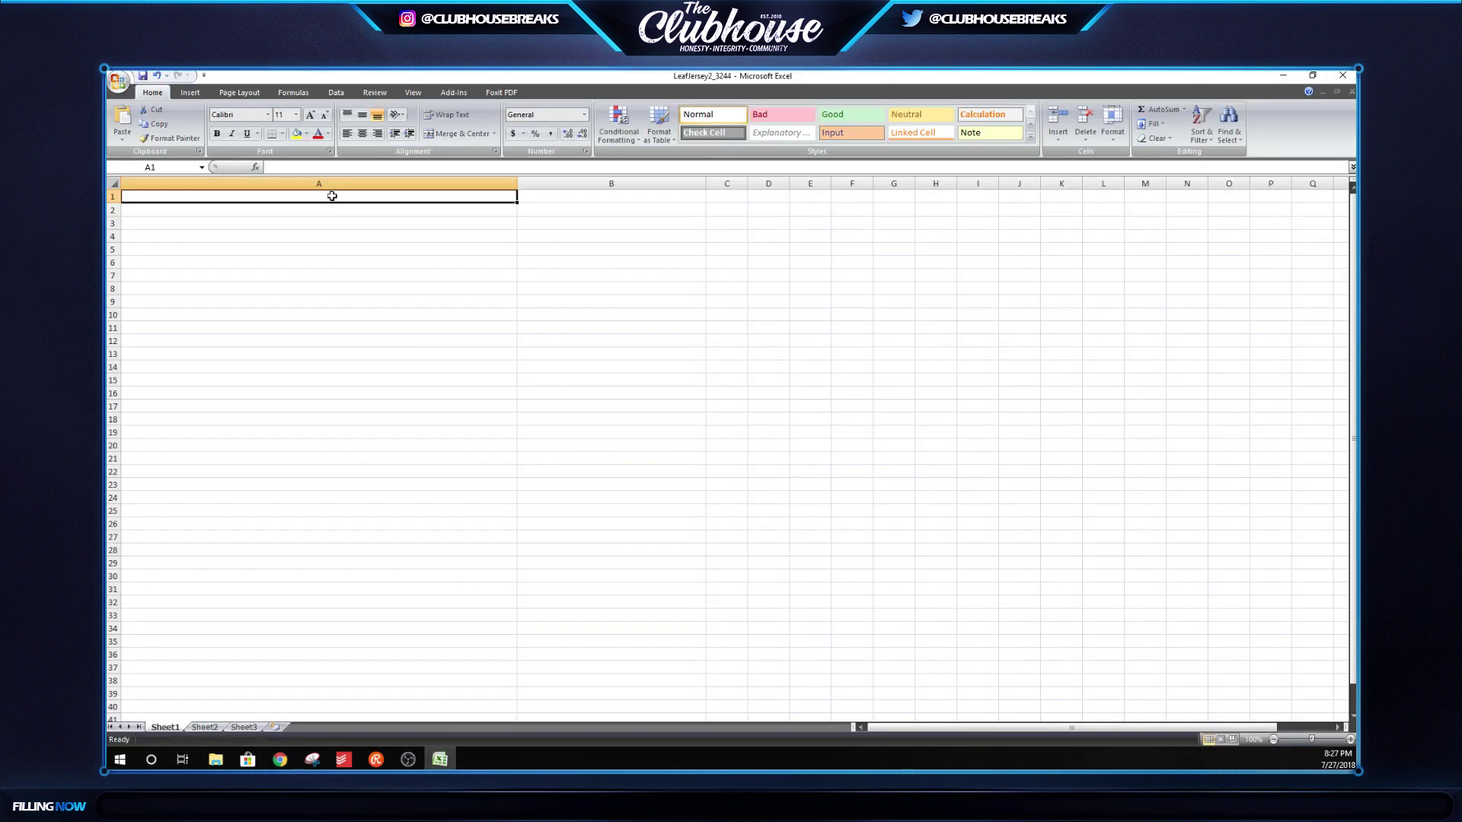
{"action": "key", "text": "ctrl+v"}
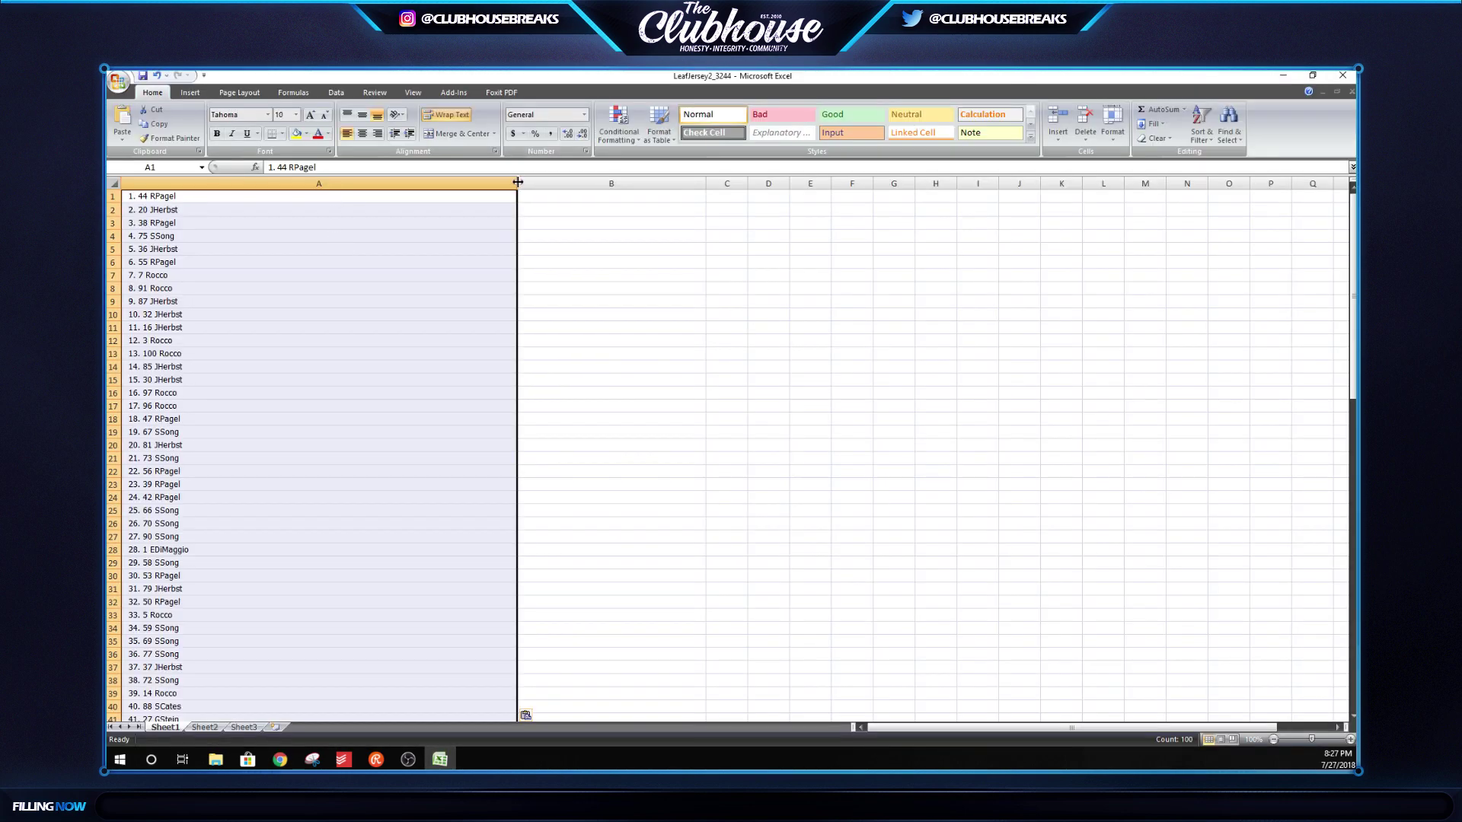
{"action": "left_click_drag", "start_coordinate": [516, 184], "coordinate": [245, 183]}
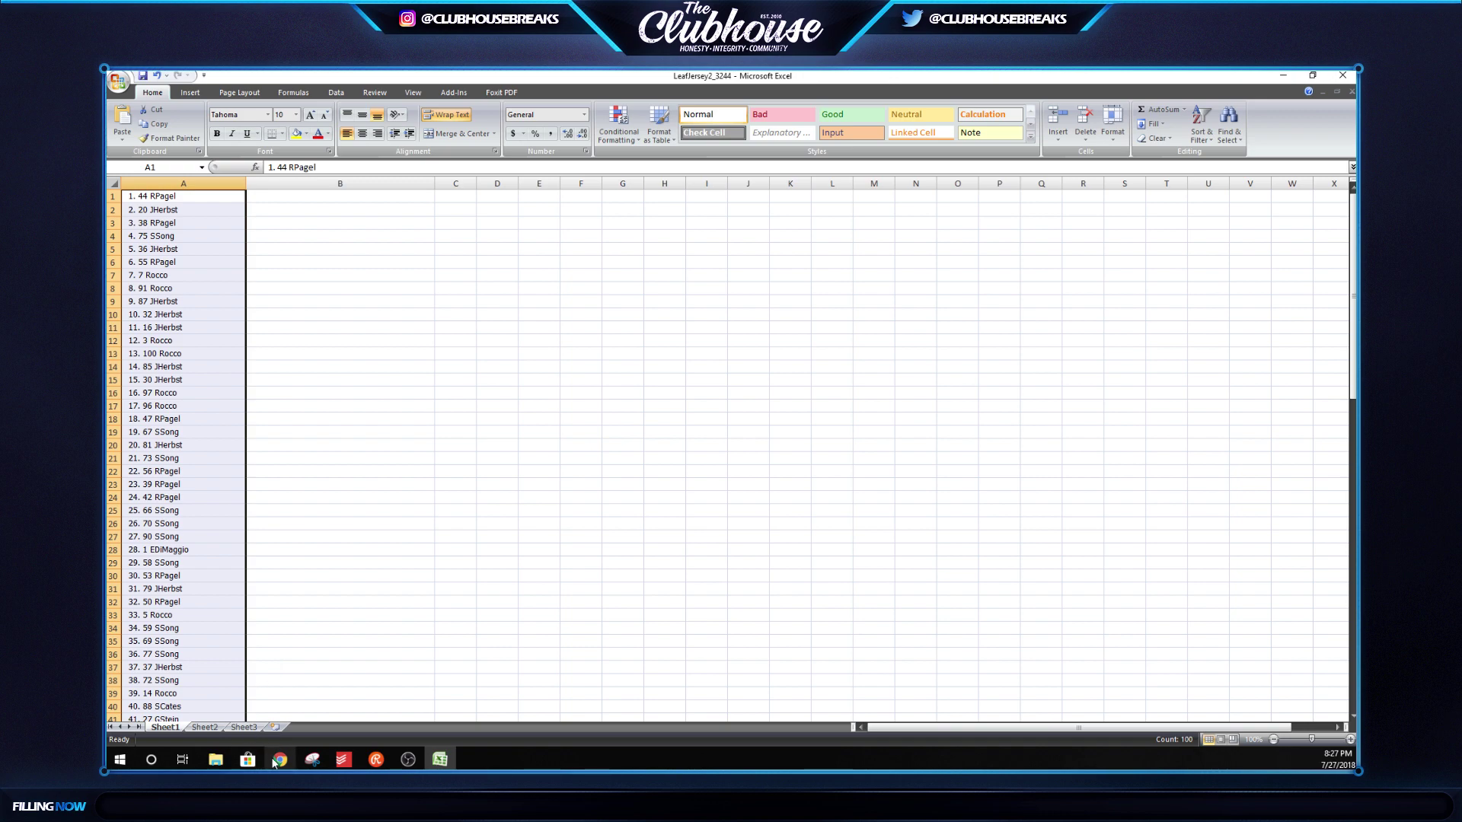
Copy the formula =RIGHT(A2, LEN(A2)-4) from the Chrome article on removing characters and paste it into cell B1 in Excel
{"action": "left_click", "coordinate": [279, 761]}
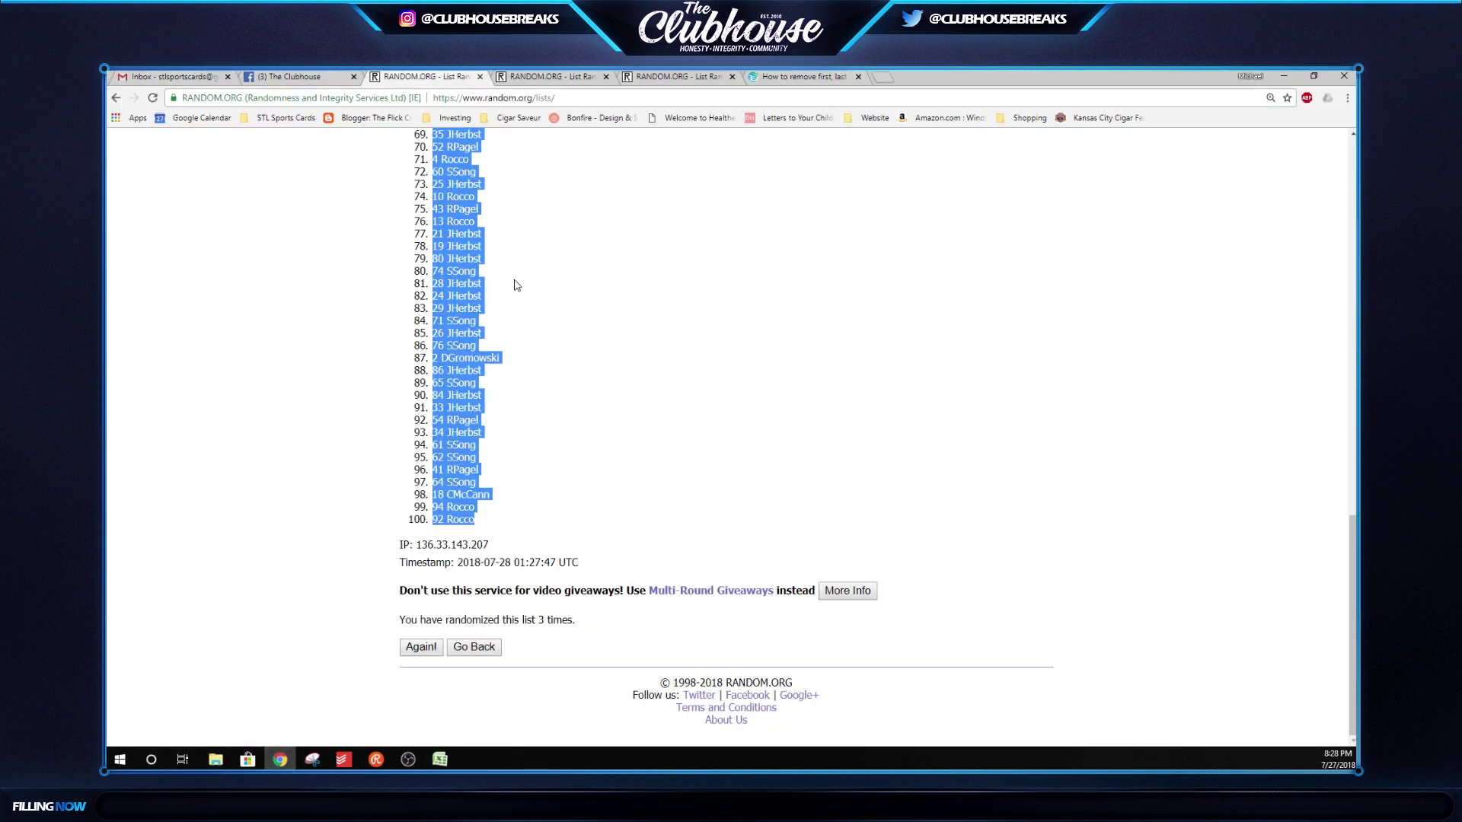
{"action": "left_click", "coordinate": [754, 78]}
{"action": "right_click", "coordinate": [734, 247]}
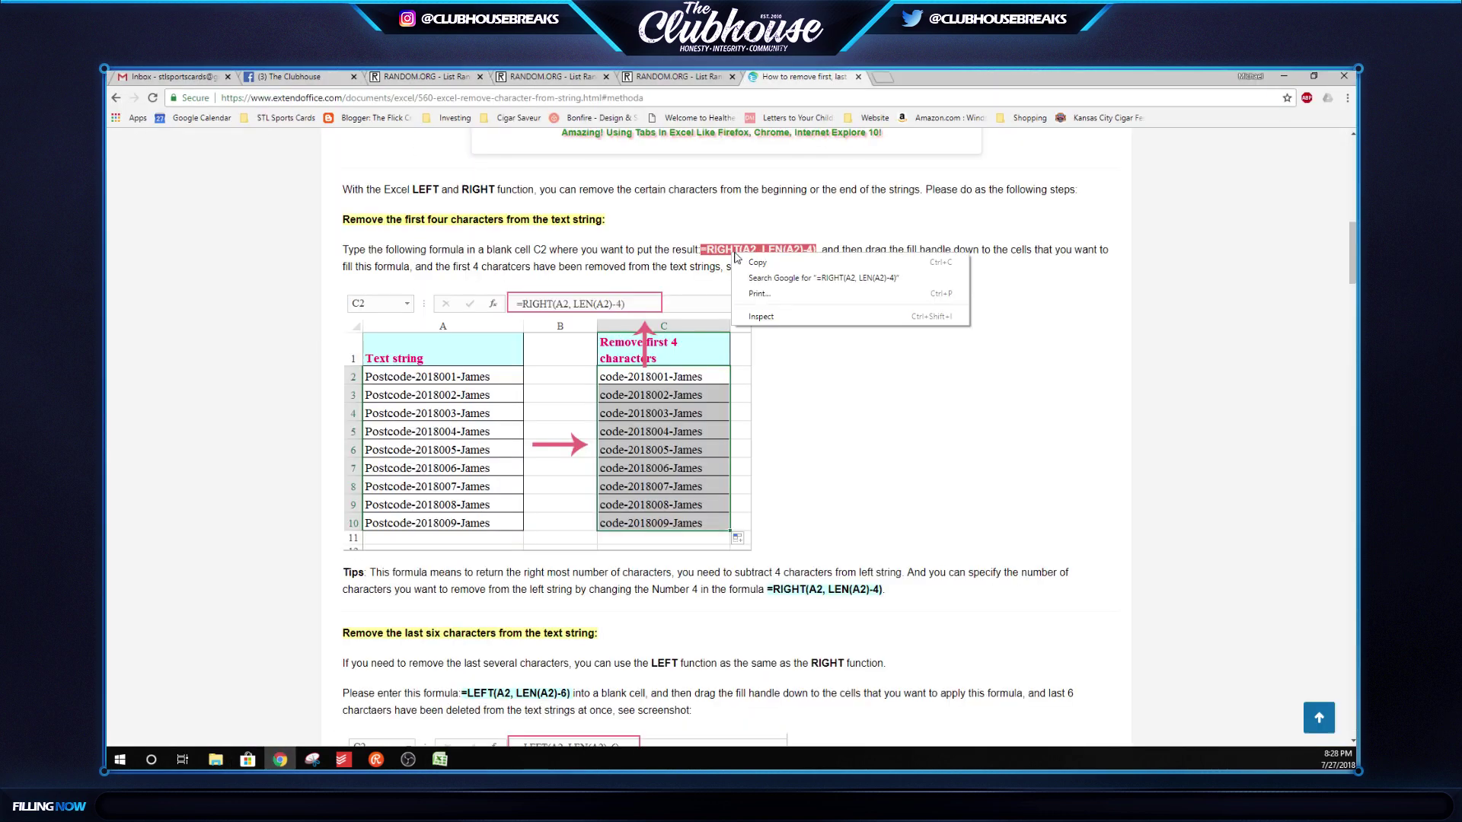
{"action": "left_click", "coordinate": [762, 263]}
{"action": "left_click", "coordinate": [440, 759]}
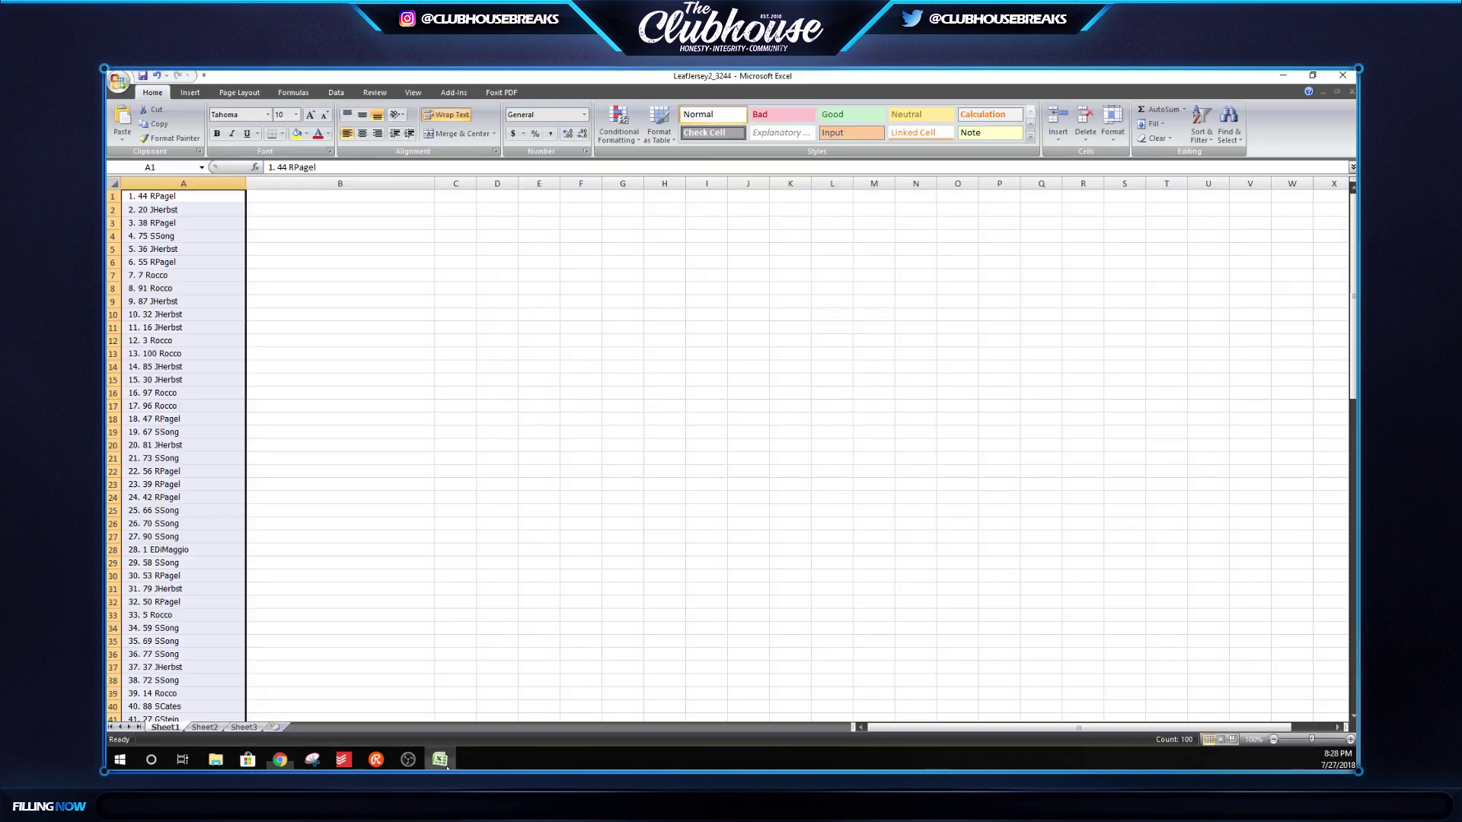
{"action": "left_click", "coordinate": [301, 199]}
{"action": "right_click", "coordinate": [290, 196]}
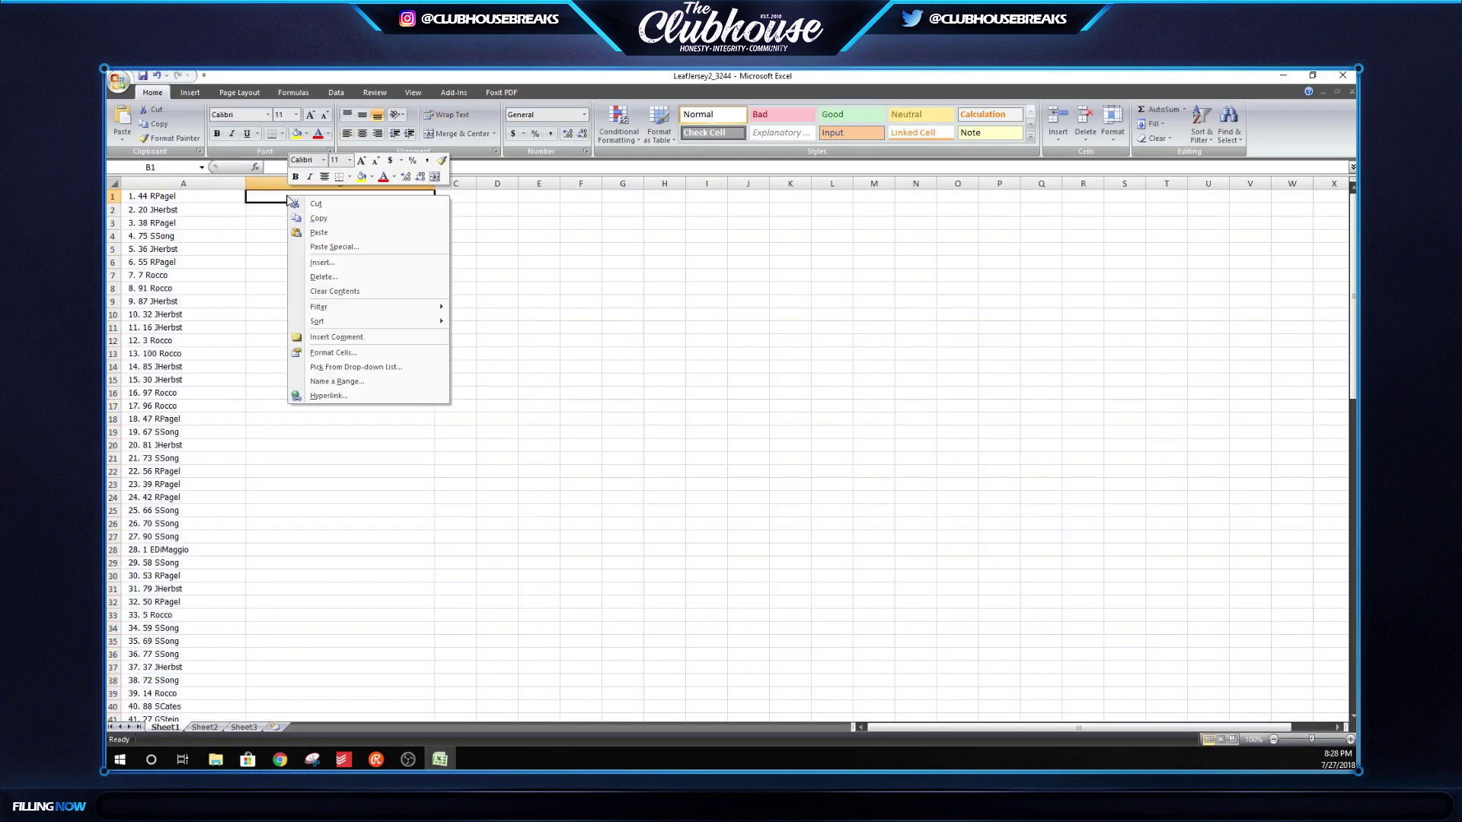
{"action": "left_click", "coordinate": [318, 230]}
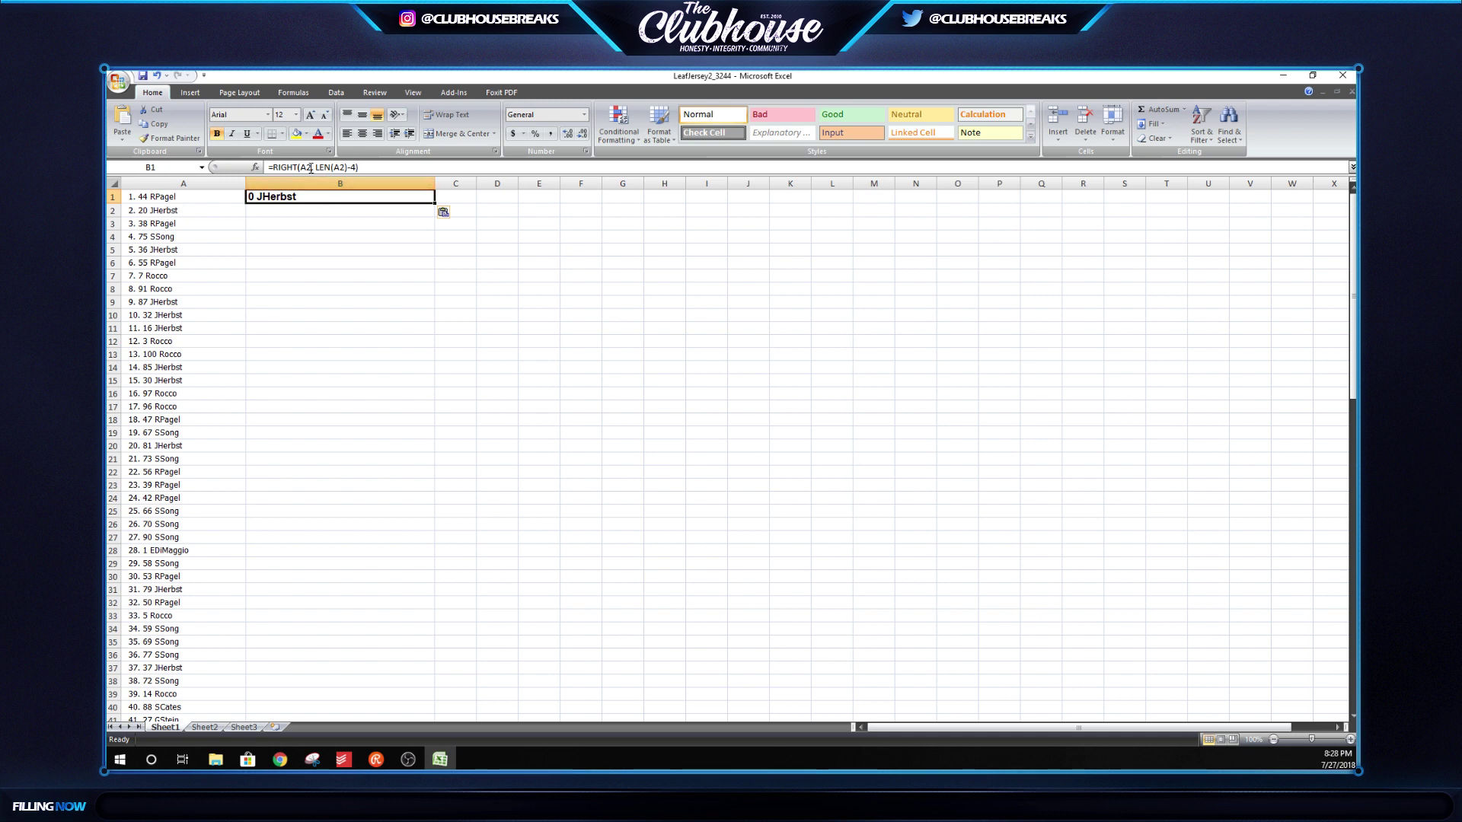
Change both cell references in B1's formula to A1
{"action": "left_click", "coordinate": [311, 168]}
{"action": "type", "text": "1"}
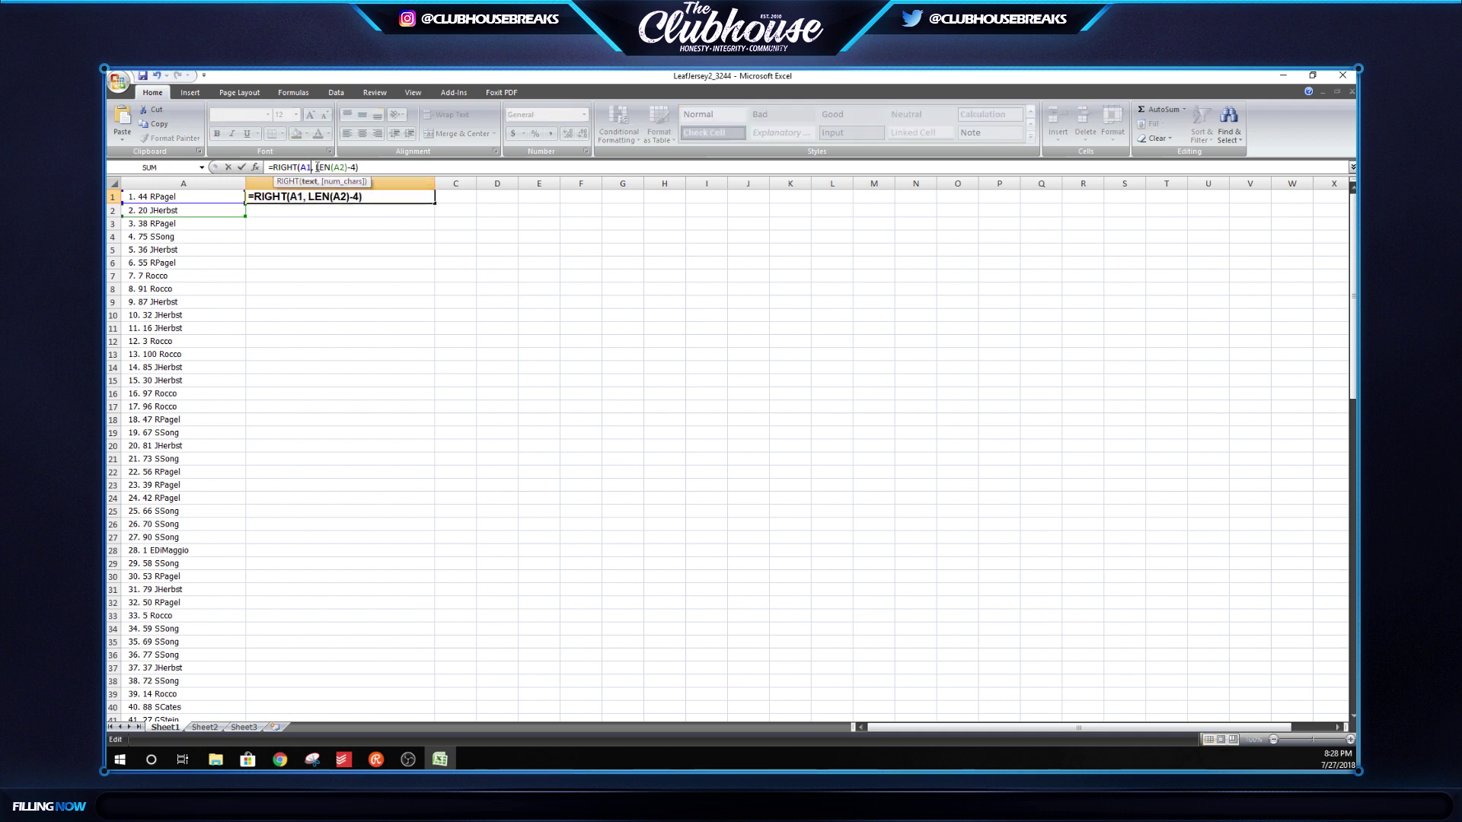
{"action": "type", "text": "1"}
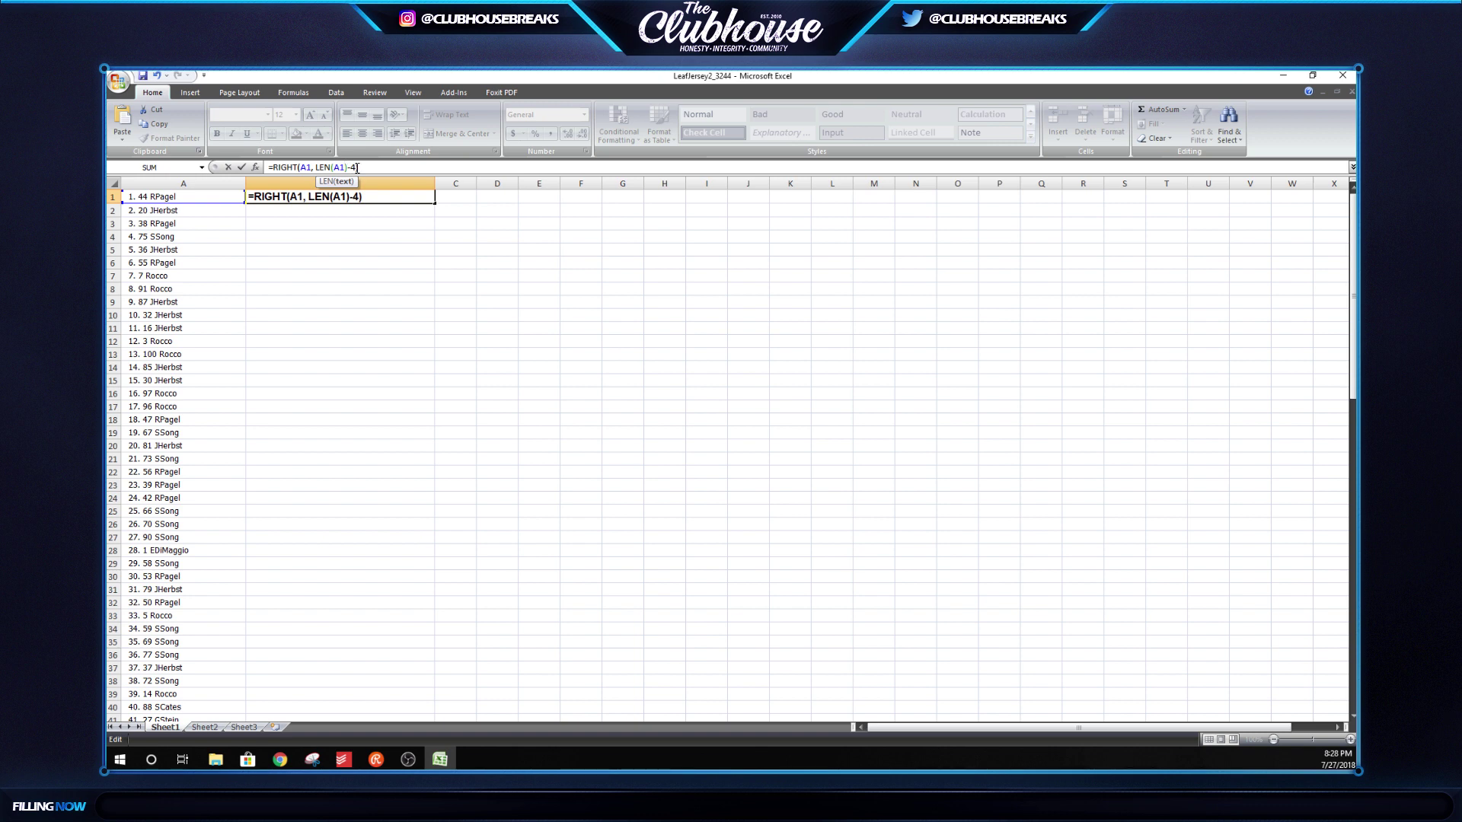
{"action": "left_click", "coordinate": [348, 221]}
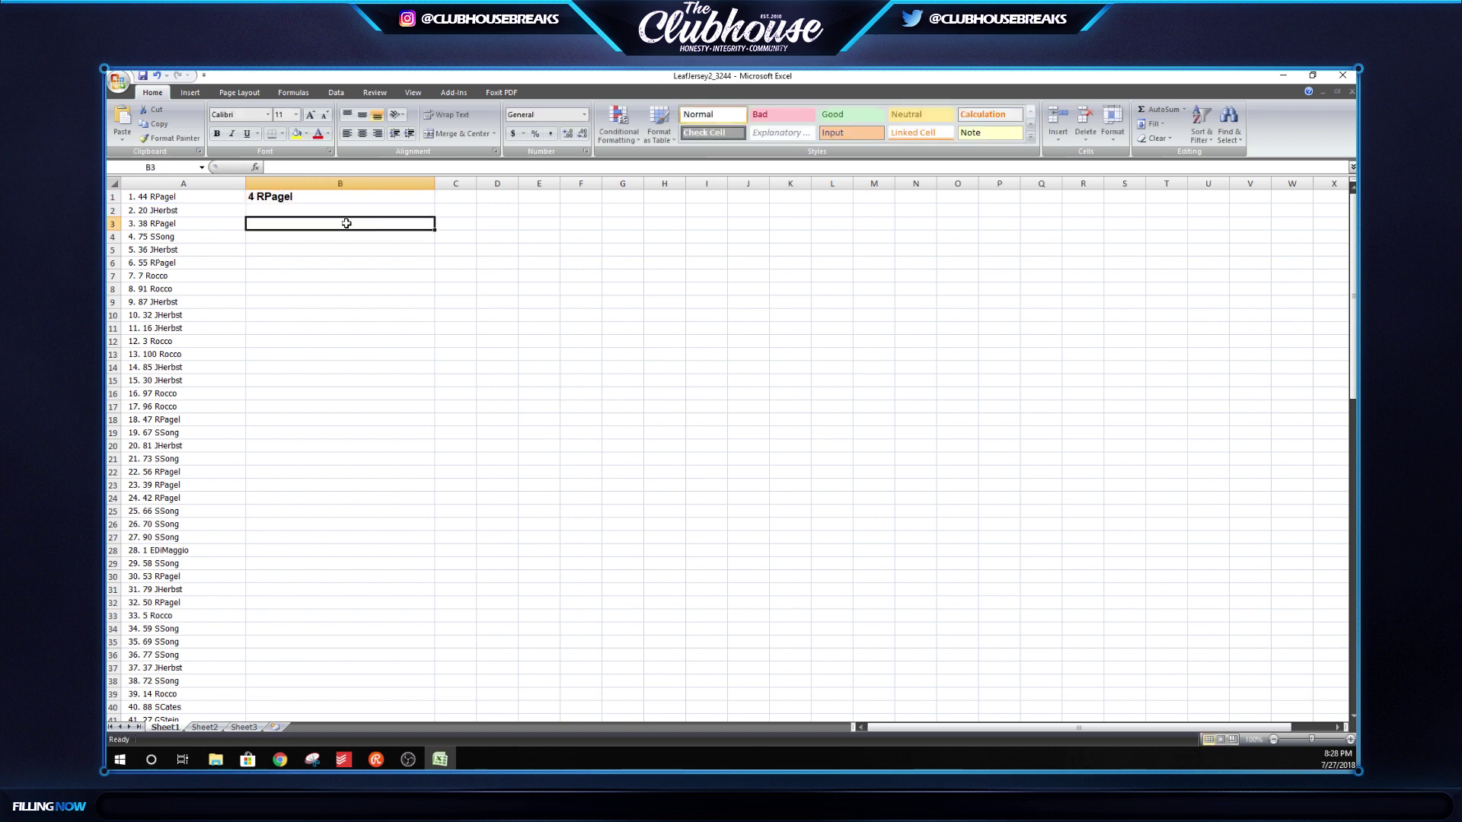
Set the number of characters removed by B1's formula to 5
{"action": "left_click", "coordinate": [314, 195]}
{"action": "left_click", "coordinate": [353, 167]}
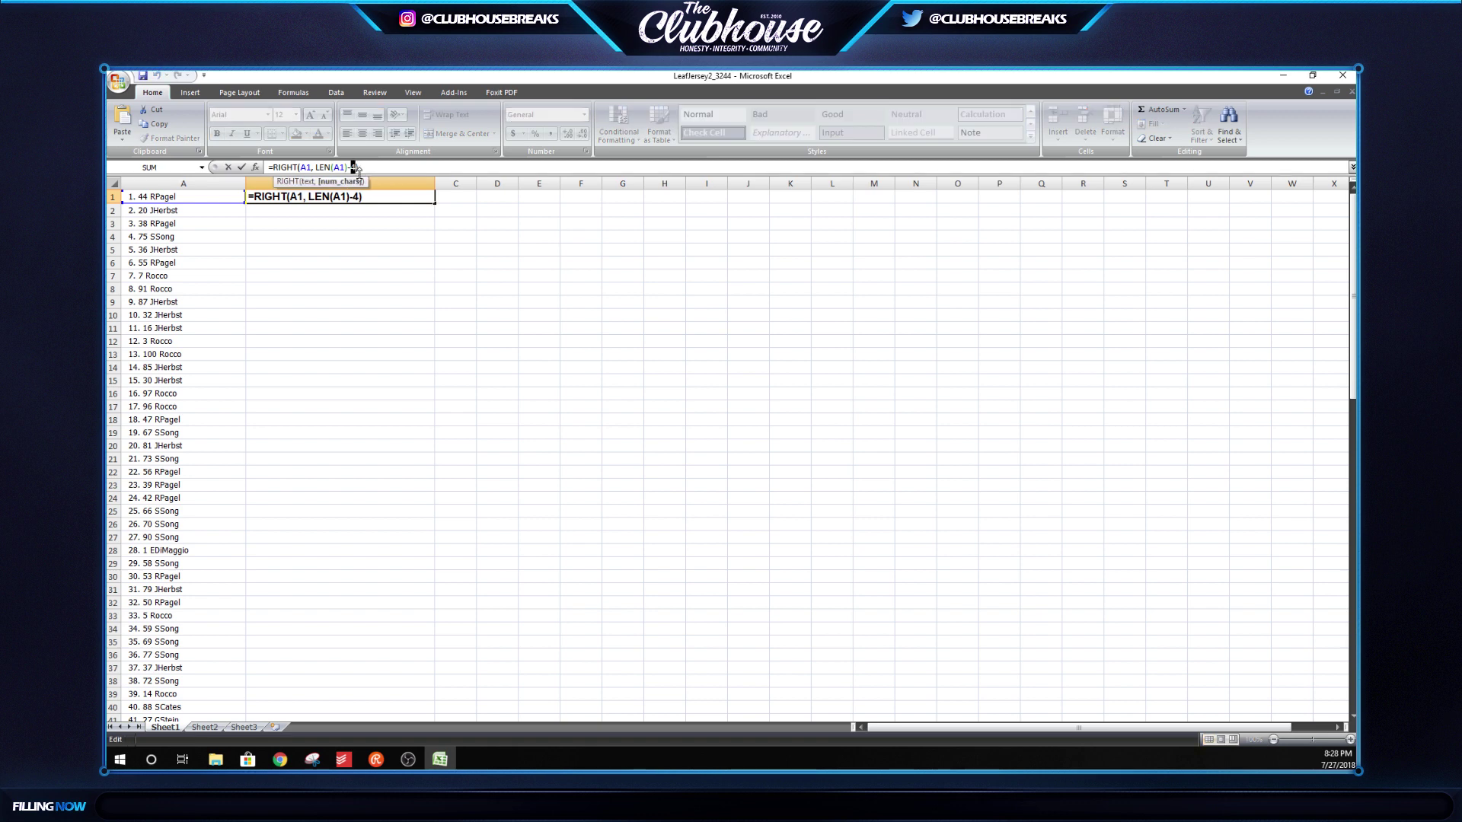
{"action": "type", "text": "6"}
{"action": "key", "text": "Return"}
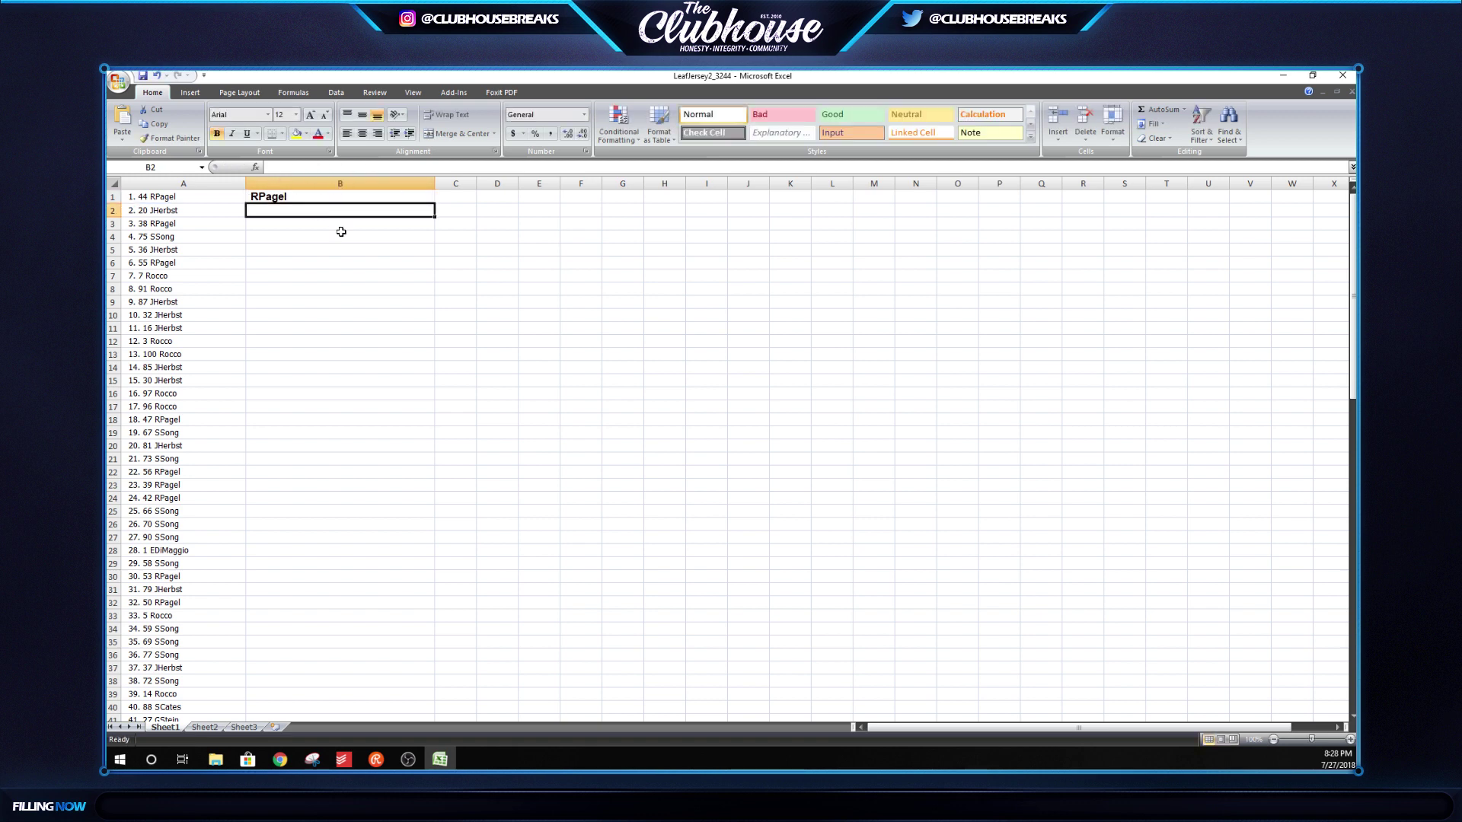
Try copying B1's five-character formula down through B2:B100, and undo the paste
{"action": "left_click", "coordinate": [292, 195]}
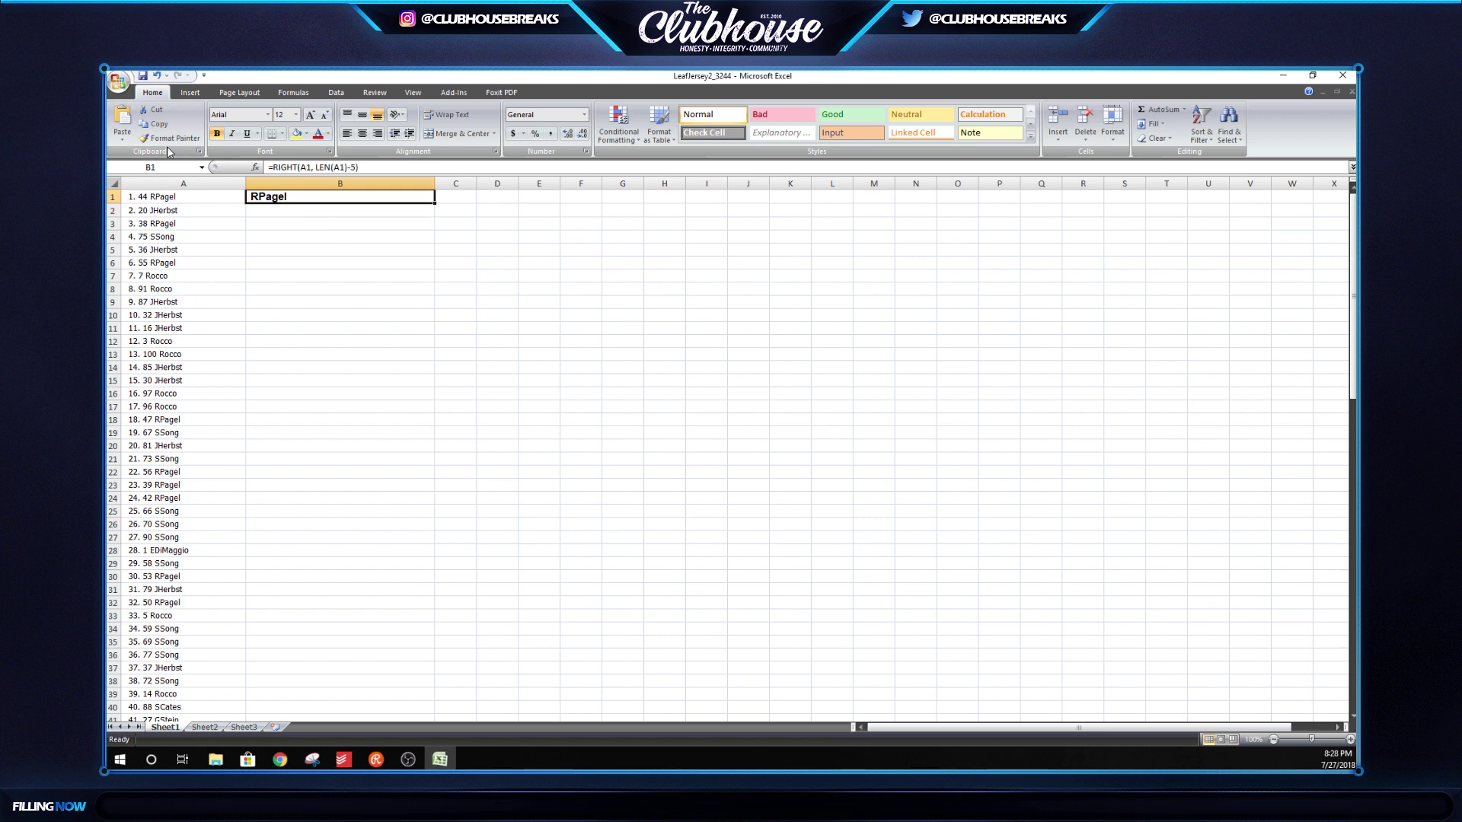
{"action": "left_click", "coordinate": [170, 138]}
{"action": "left_click", "coordinate": [282, 197]}
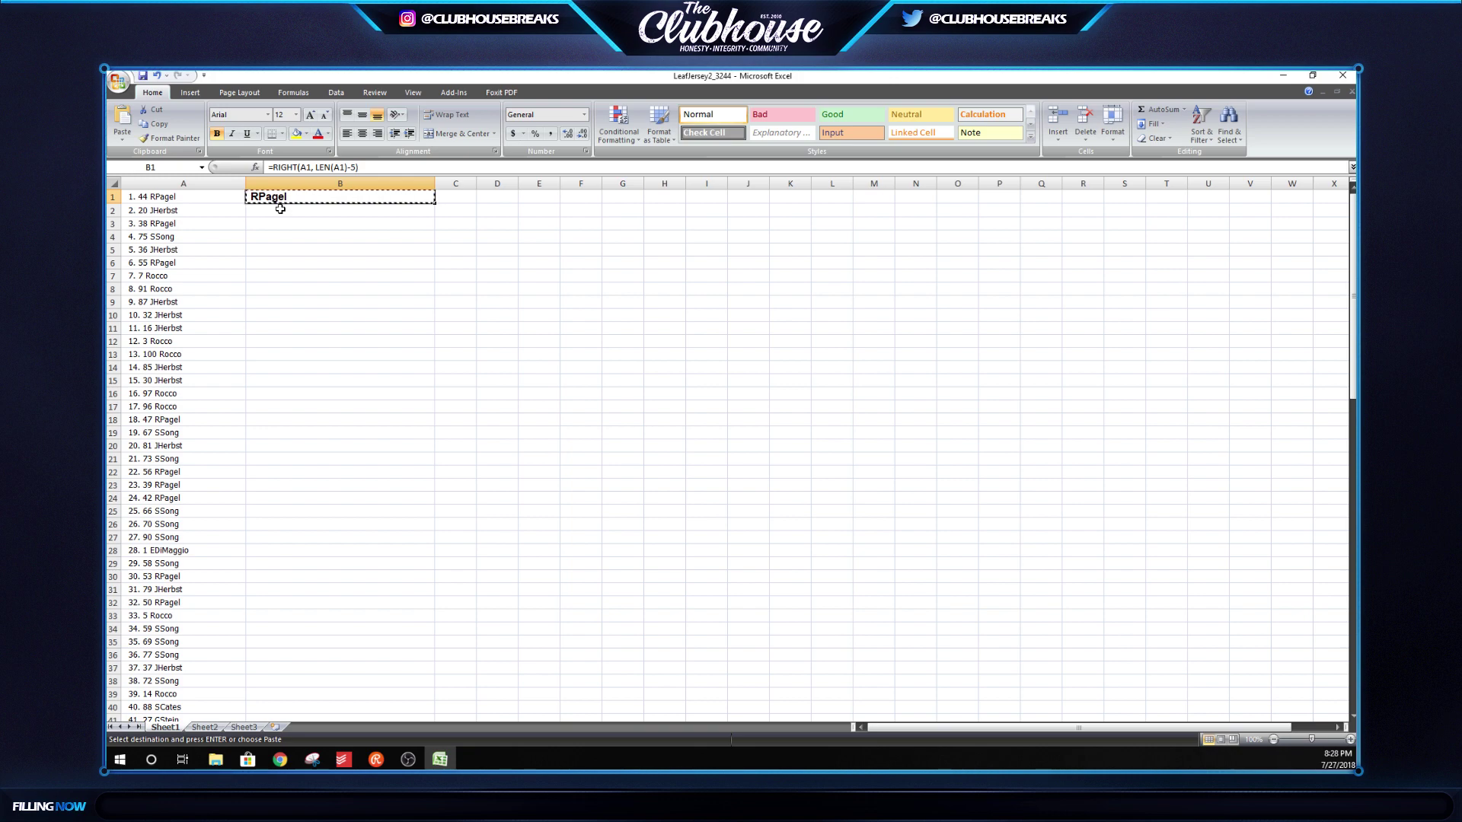
{"action": "left_click_drag", "start_coordinate": [280, 210], "coordinate": [297, 690]}
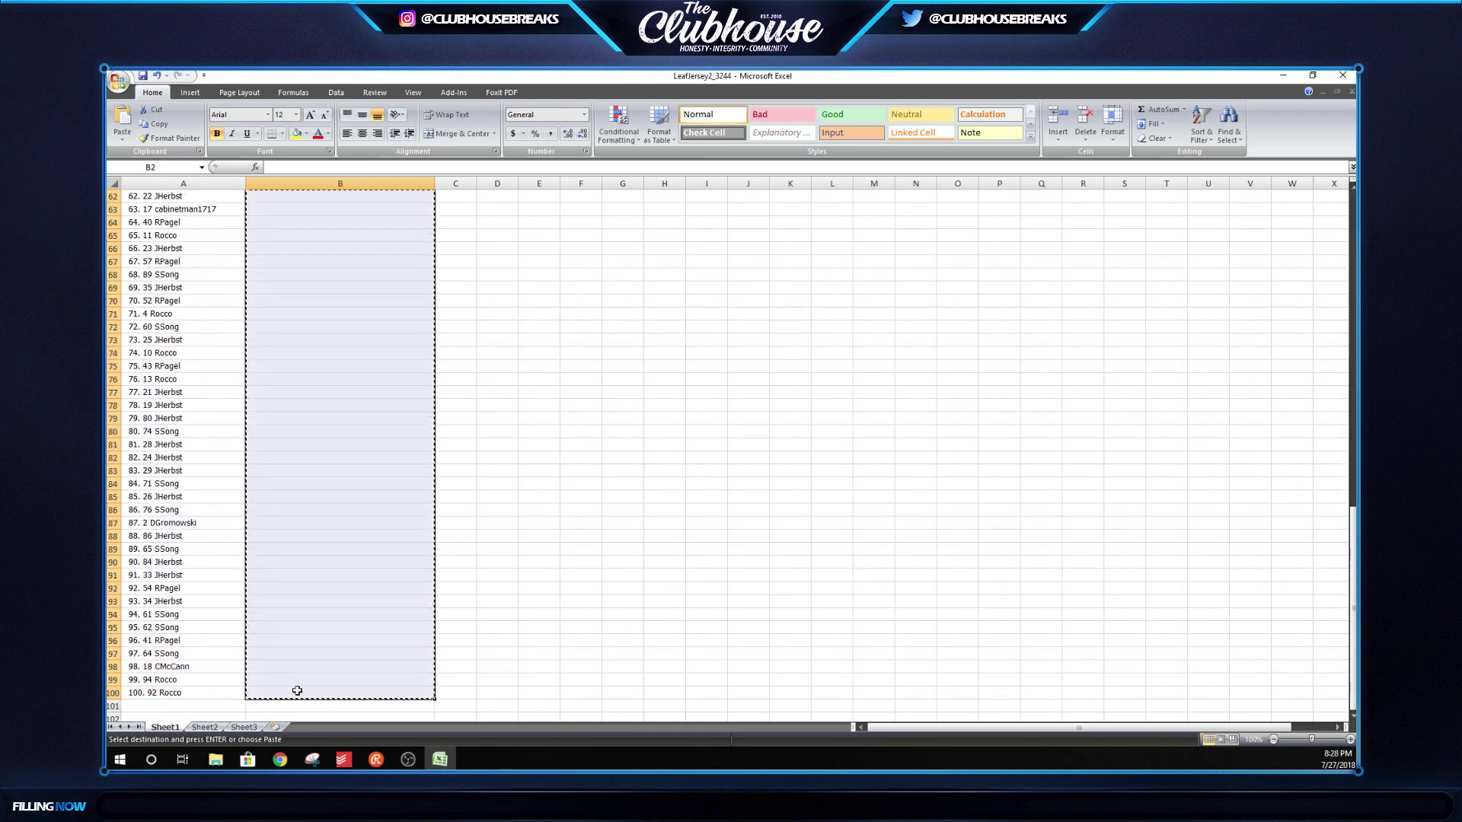
{"action": "scroll", "coordinate": [308, 495], "scroll_direction": "up", "scroll_amount": 20}
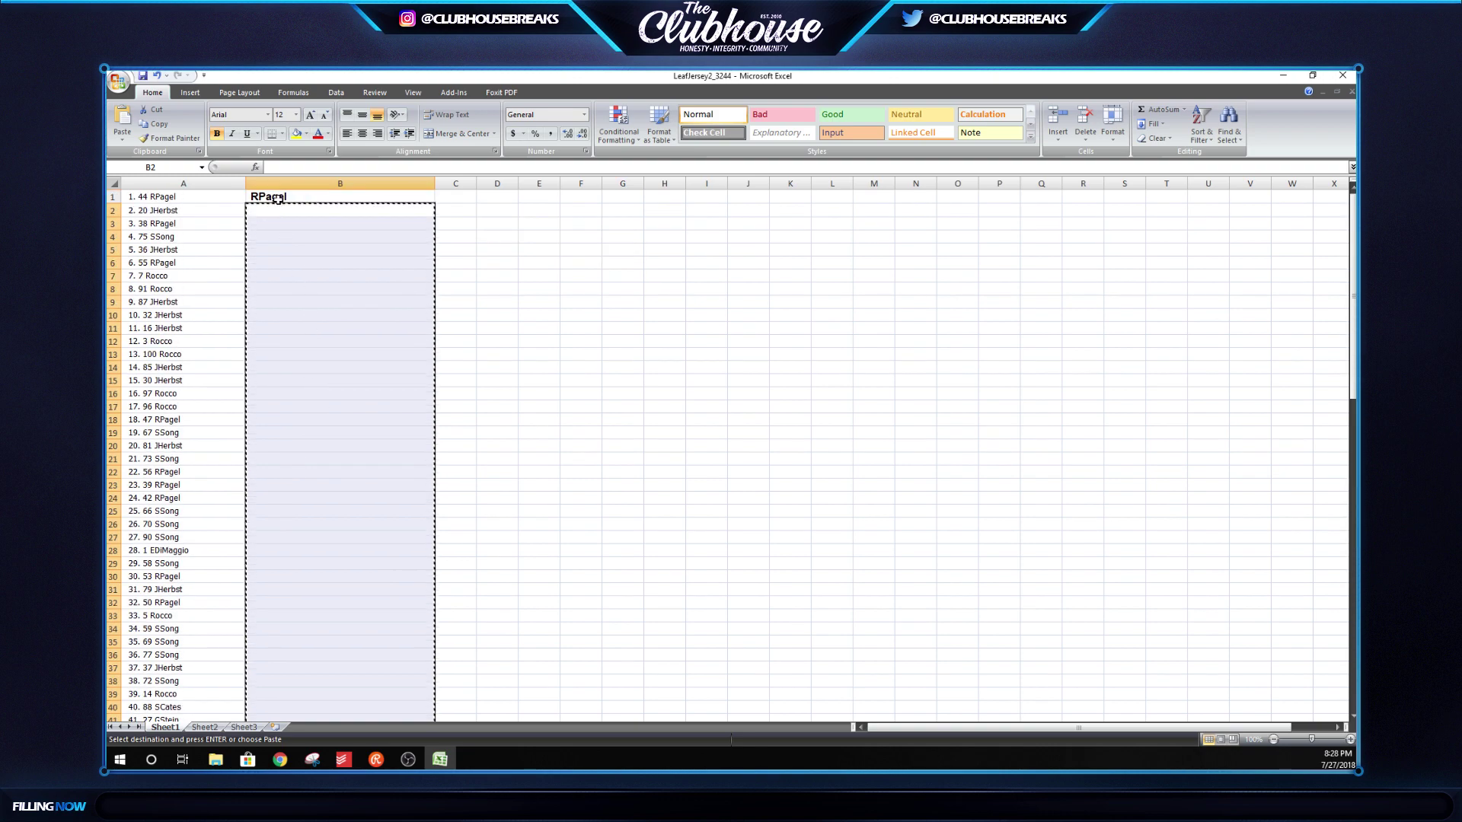
{"action": "left_click", "coordinate": [285, 197]}
{"action": "left_click", "coordinate": [172, 137]}
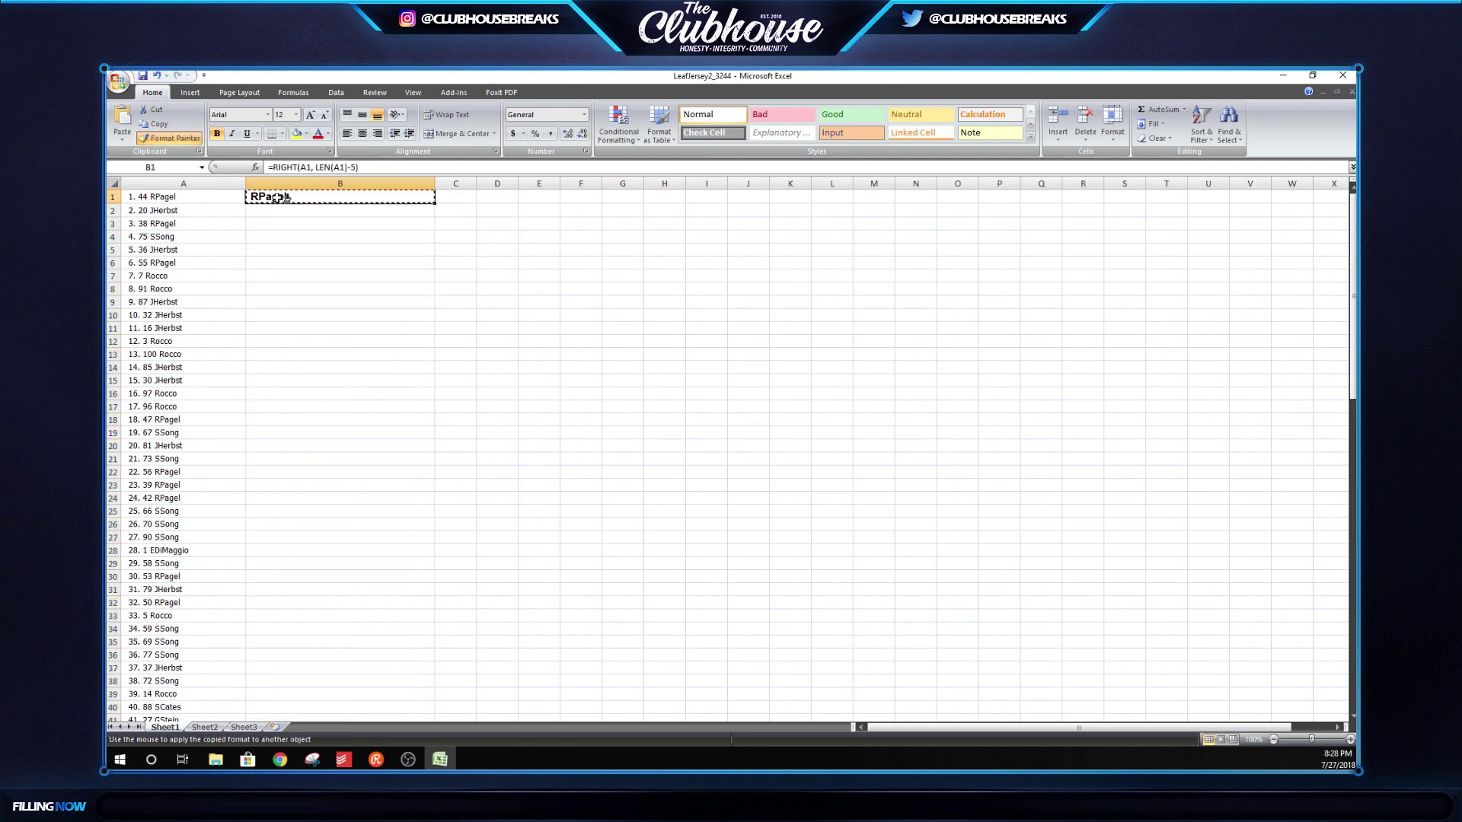
{"action": "mouse_move", "coordinate": [282, 198]}
{"action": "left_mouse_down"}
{"action": "mouse_move", "coordinate": [267, 652]}
{"action": "mouse_move", "coordinate": [285, 741]}
{"action": "mouse_move", "coordinate": [268, 531]}
{"action": "left_mouse_up"}
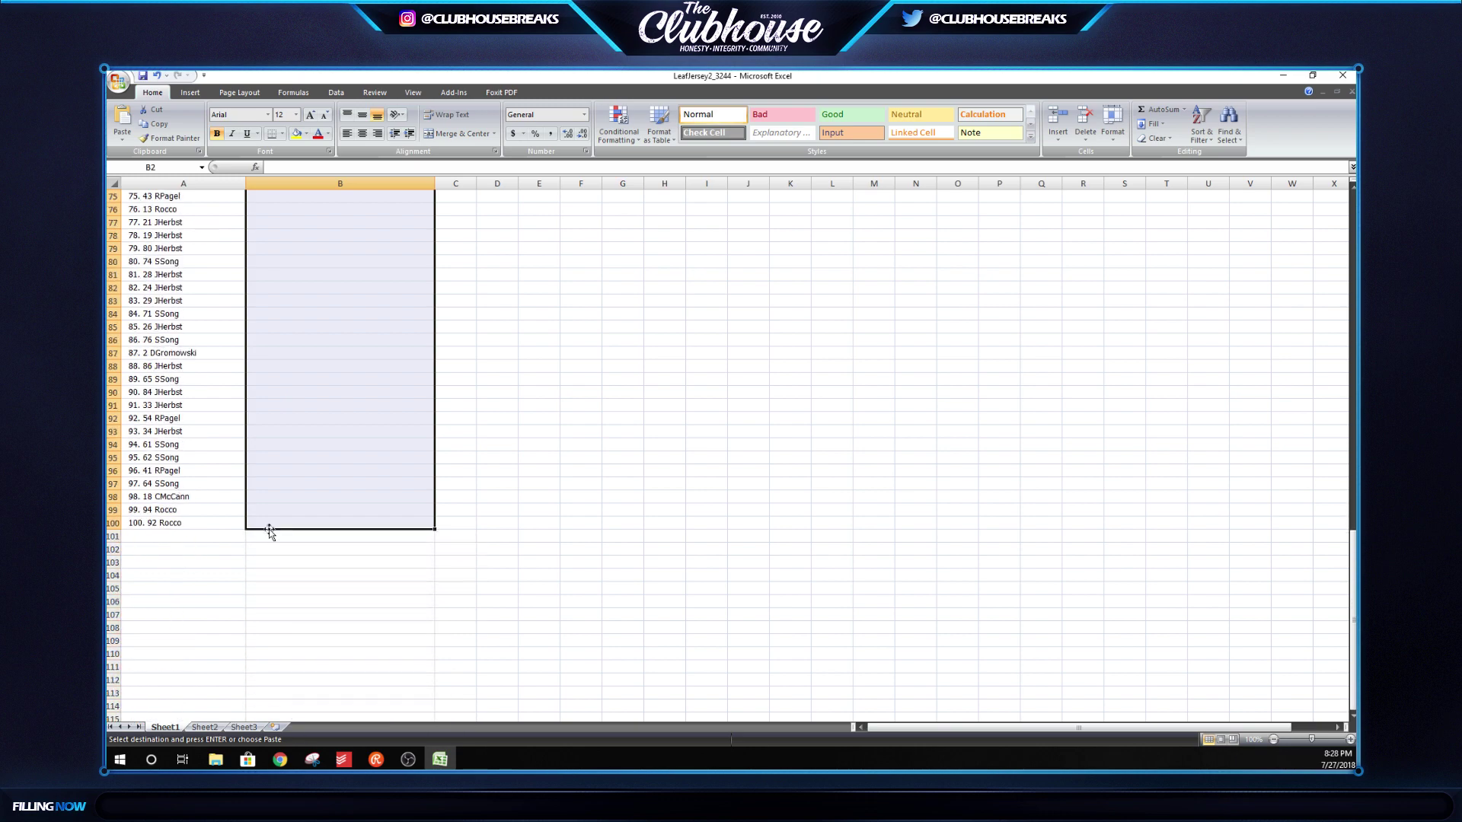
{"action": "key", "text": "ctrl+v"}
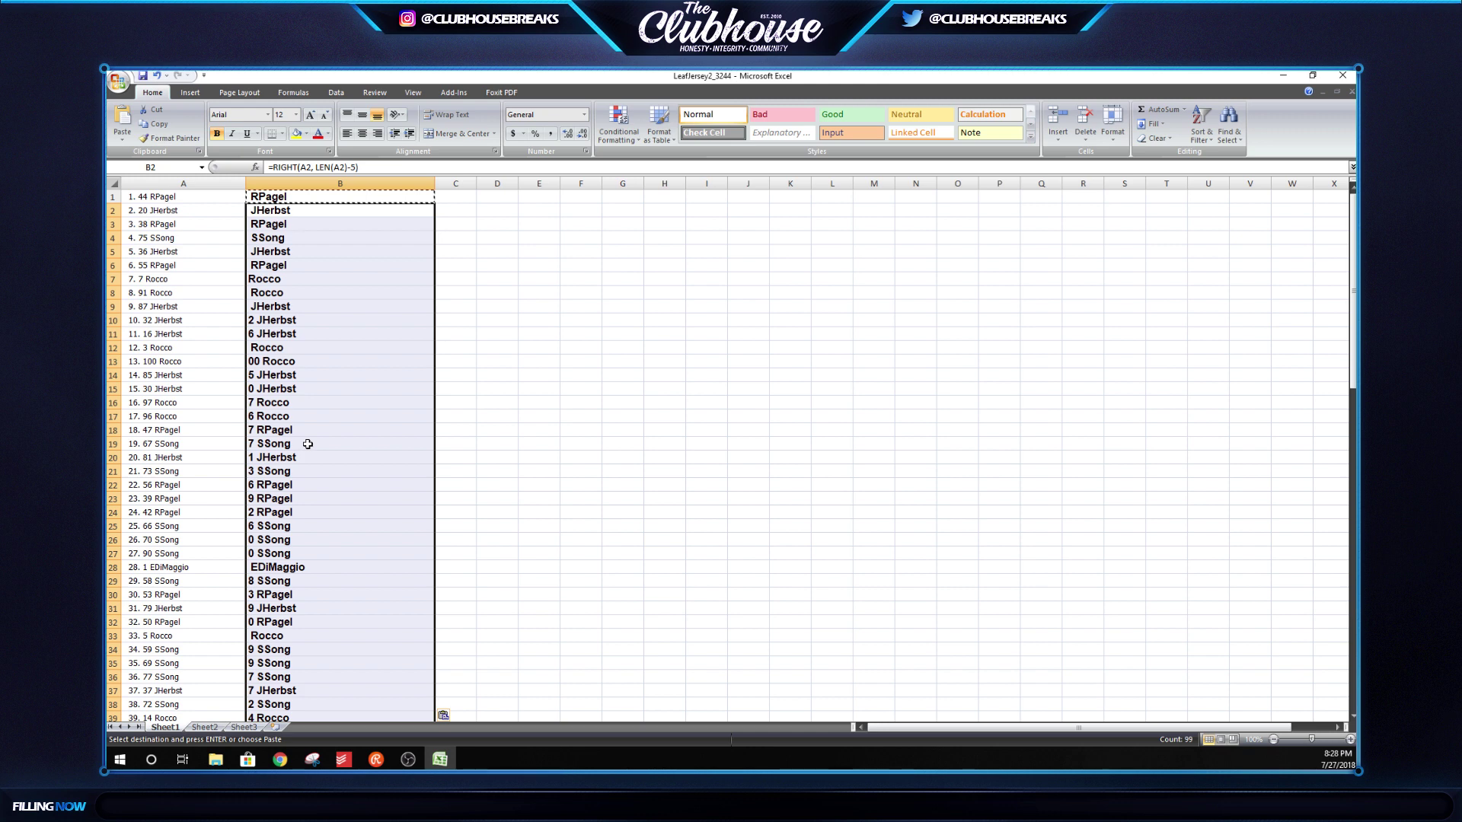
{"action": "key", "text": "ctrl+z"}
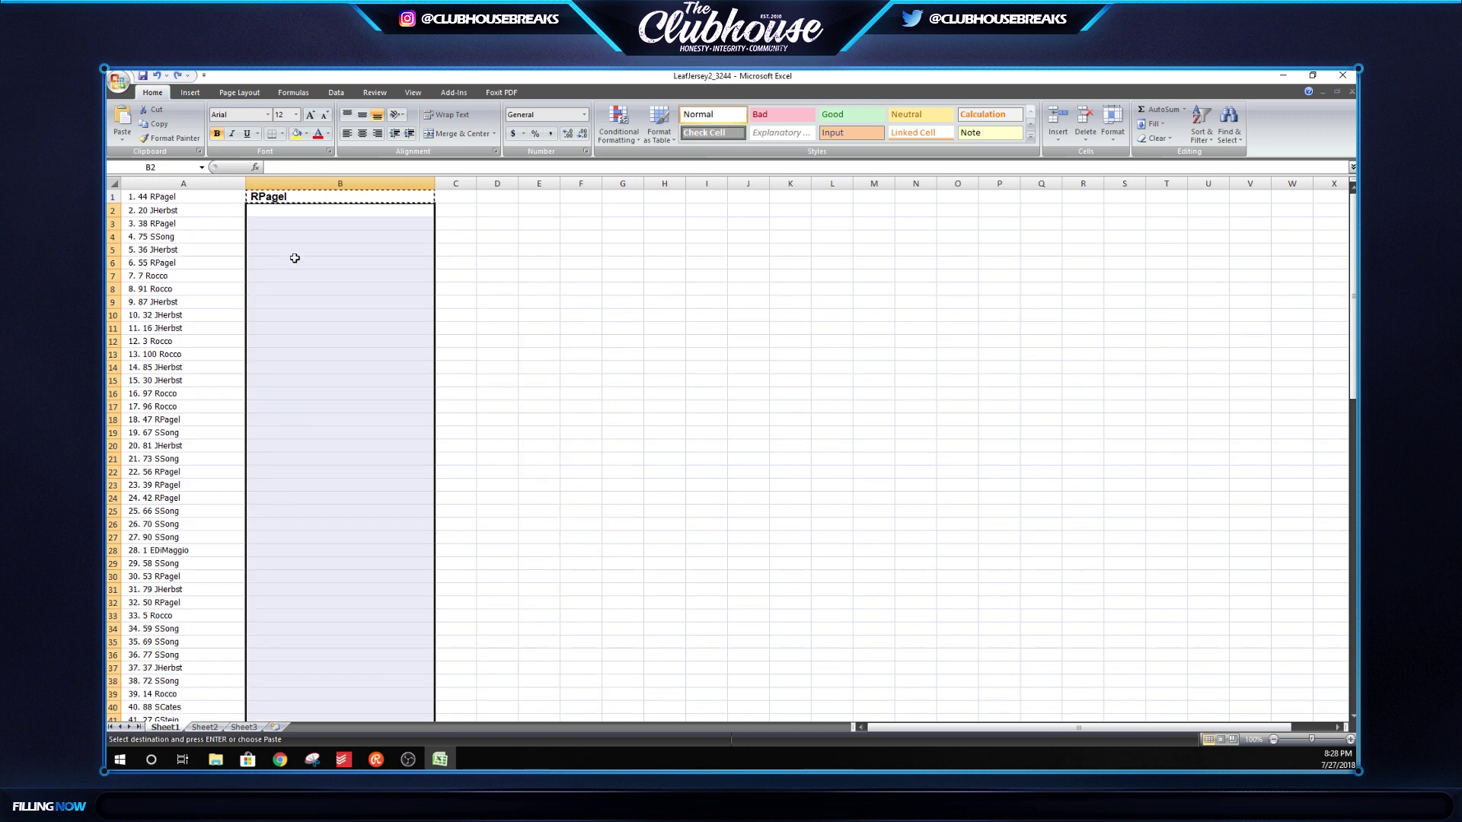
Set the number of characters removed by B1's formula to 6
{"action": "left_click", "coordinate": [320, 196]}
{"action": "left_click", "coordinate": [353, 166]}
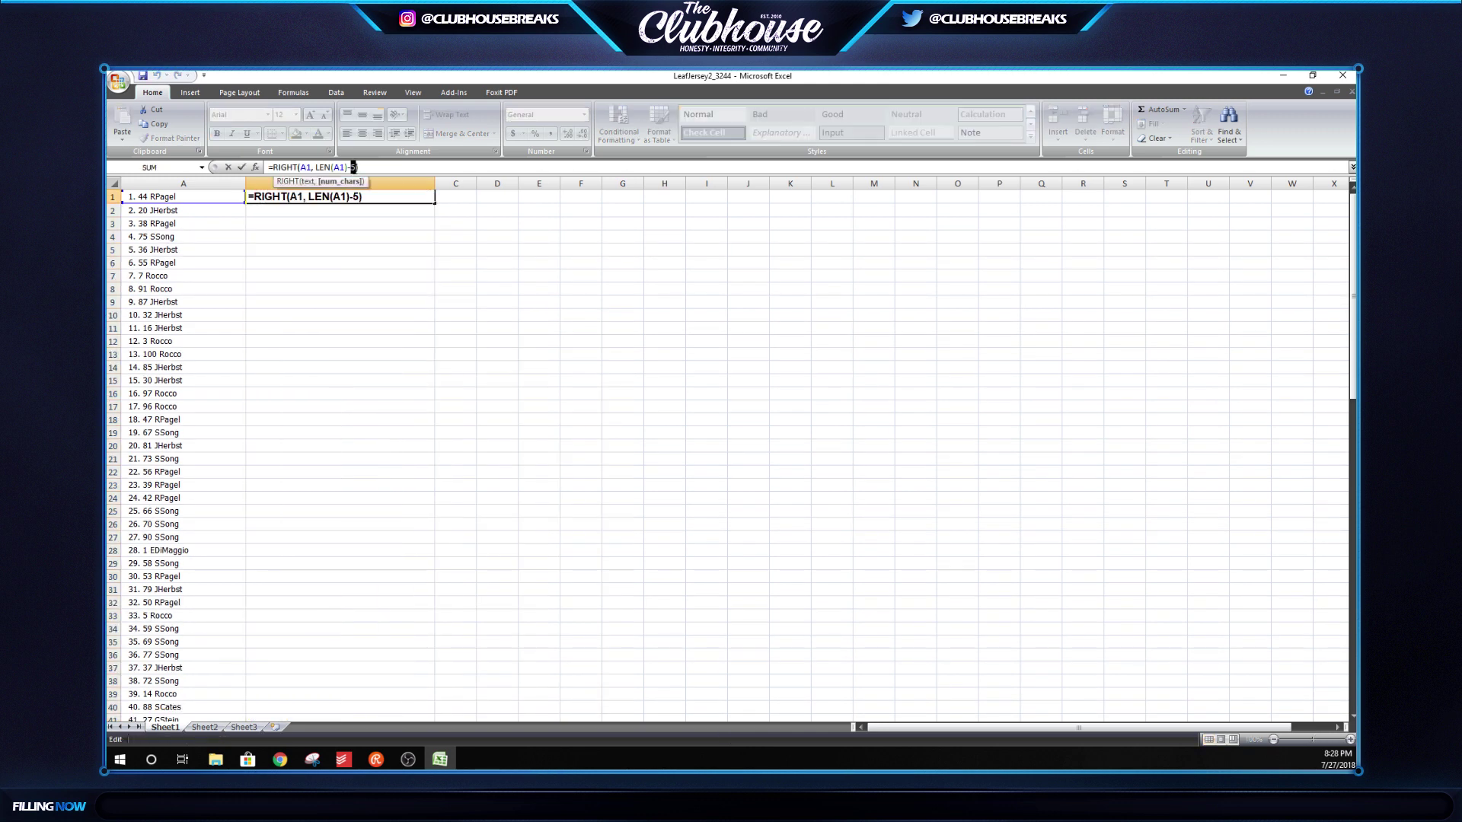
{"action": "type", "text": "6"}
{"action": "key", "text": "Return"}
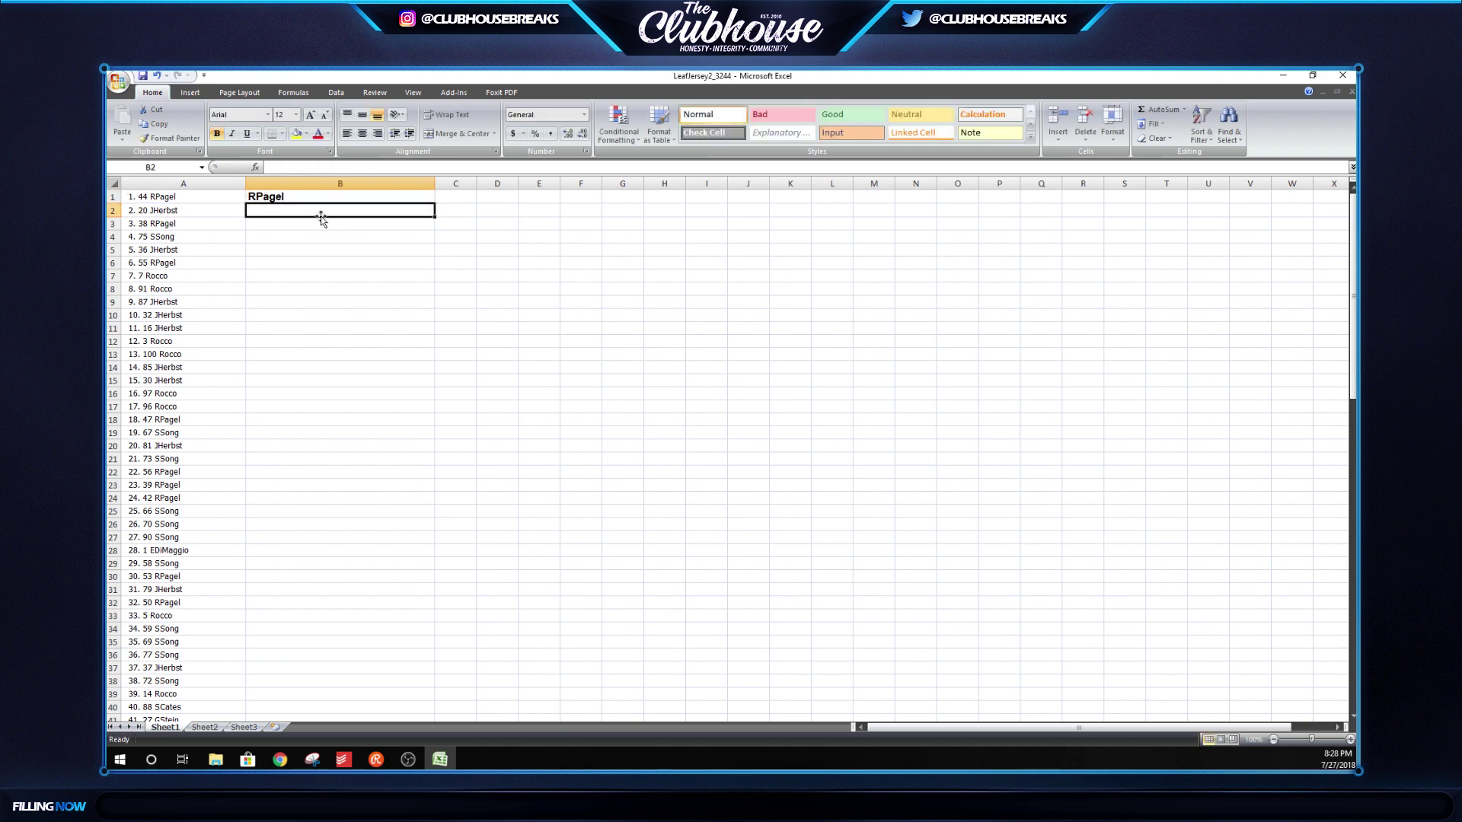
Copy the formula in B1 down to cells B2:B100
{"action": "left_click", "coordinate": [298, 197]}
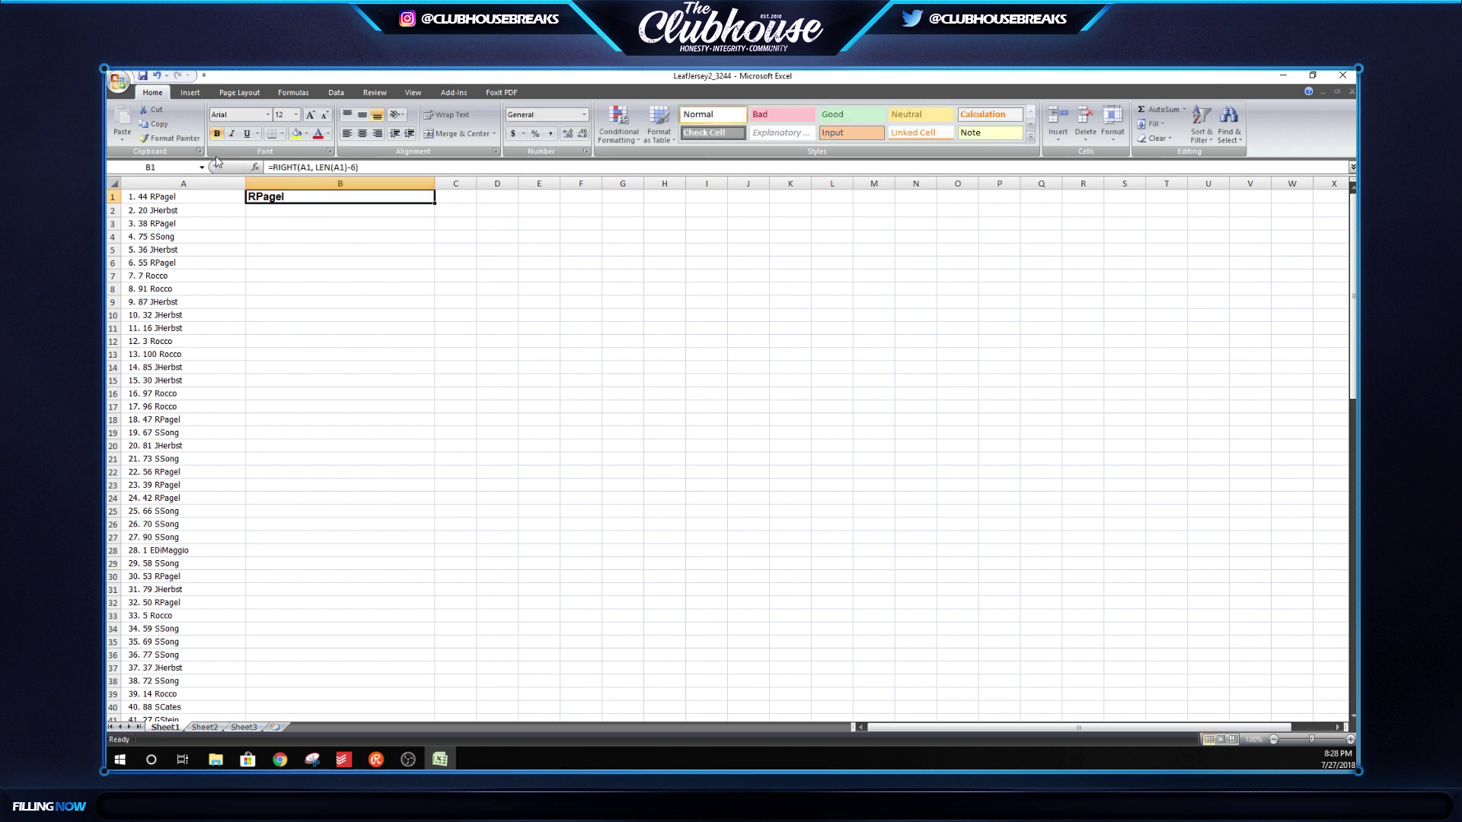
{"action": "left_click", "coordinate": [169, 138]}
{"action": "key", "text": "ctrl+c"}
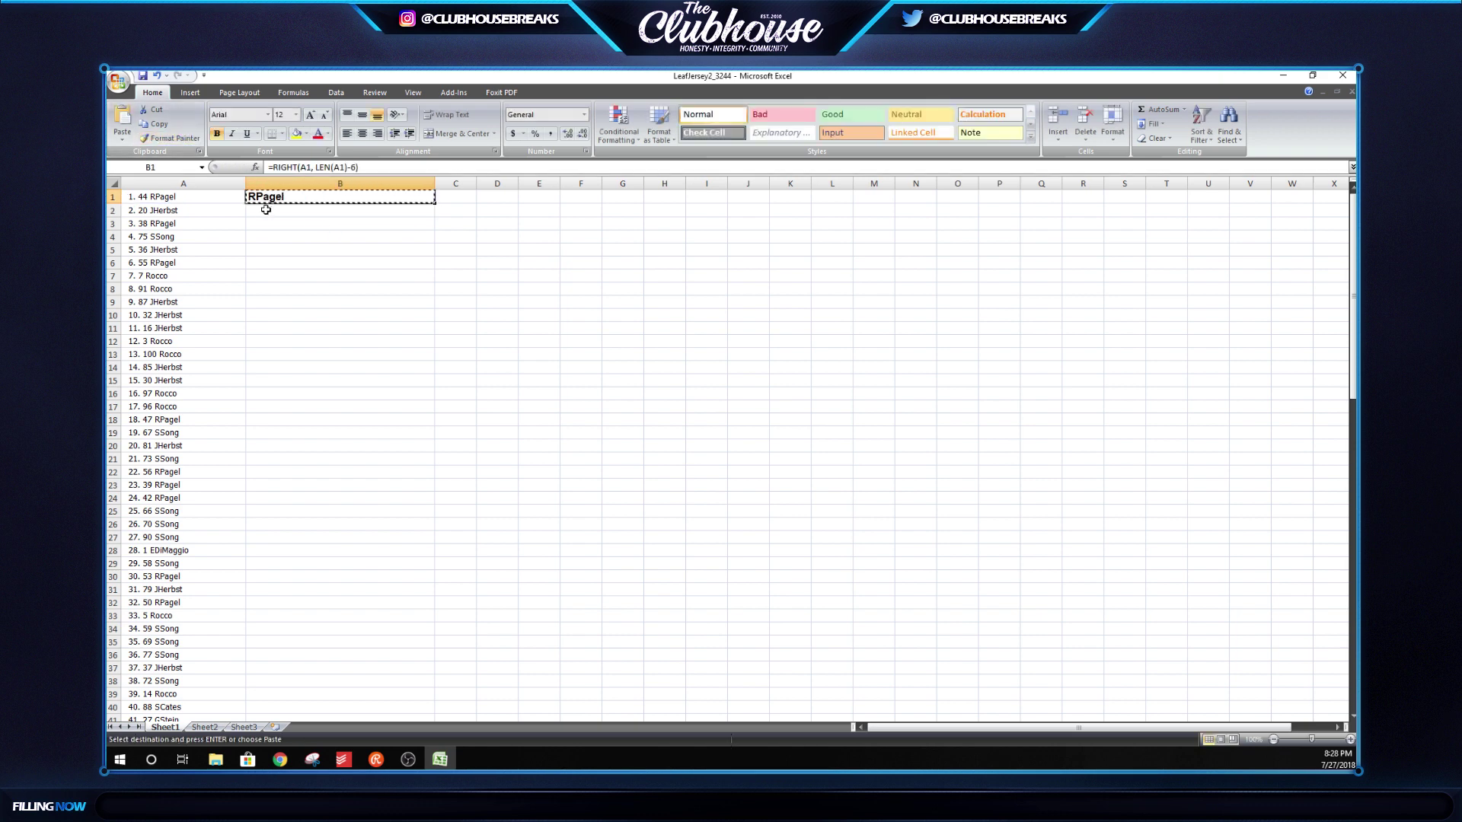
{"action": "mouse_move", "coordinate": [263, 207]}
{"action": "left_mouse_down"}
{"action": "mouse_move", "coordinate": [299, 768]}
{"action": "mouse_move", "coordinate": [282, 697]}
{"action": "left_mouse_up"}
{"action": "key", "text": "ctrl+v"}
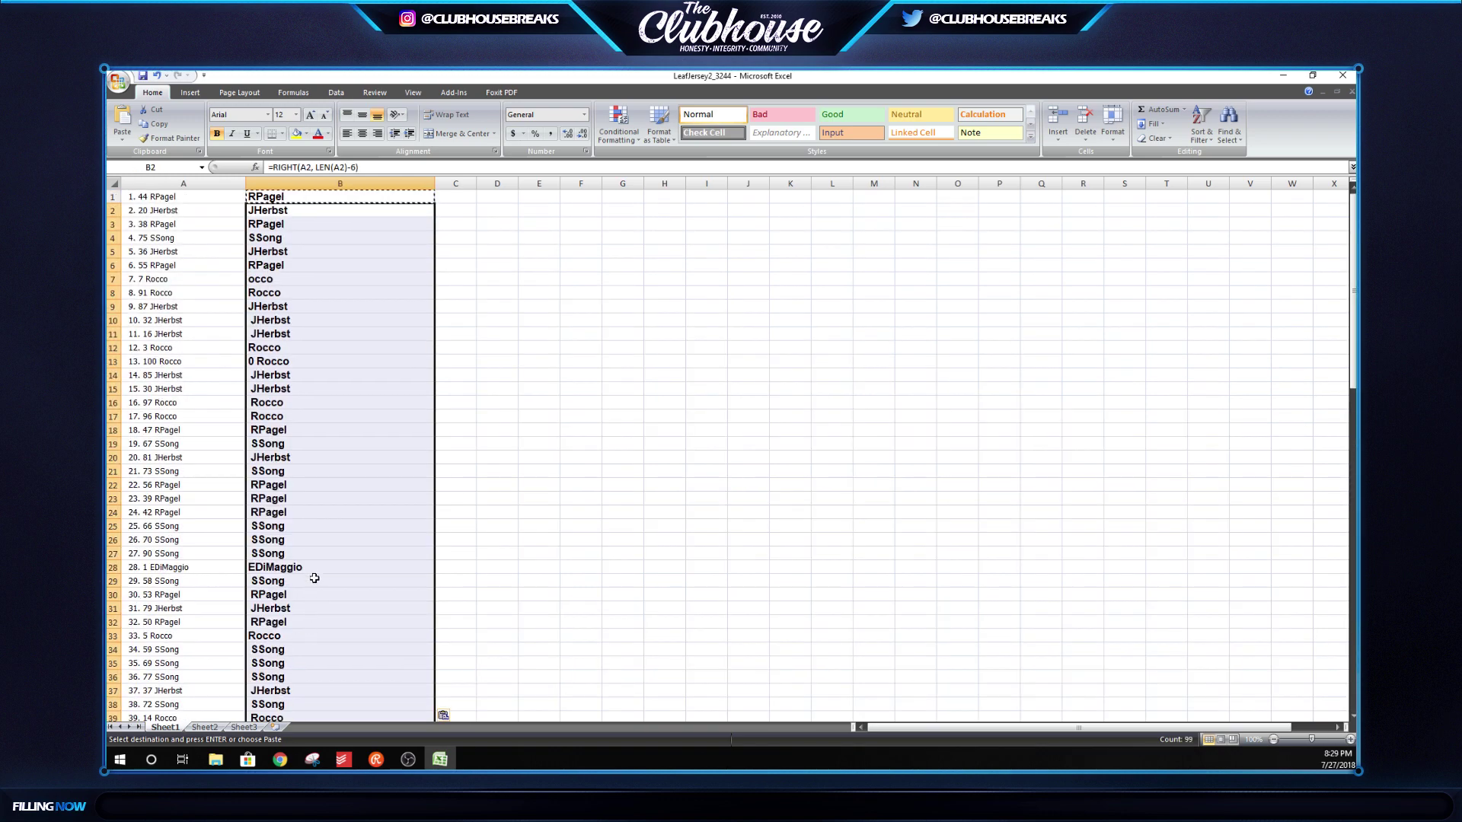
Replace the formulas in column B with their values, using Paste Special on the same column
{"action": "left_click", "coordinate": [294, 199]}
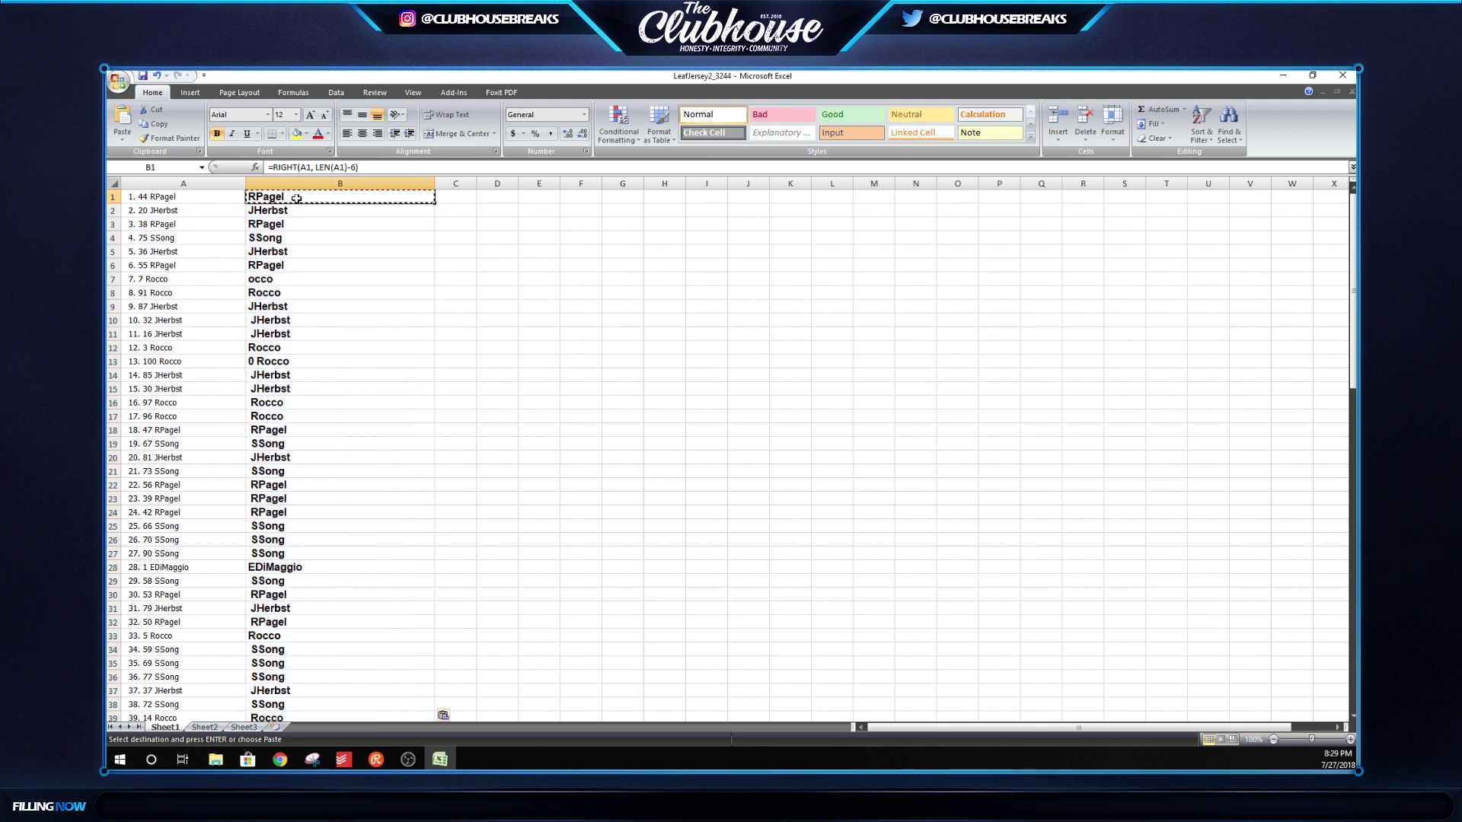
{"action": "key", "text": "ctrl+space"}
{"action": "key", "text": "ctrl+c"}
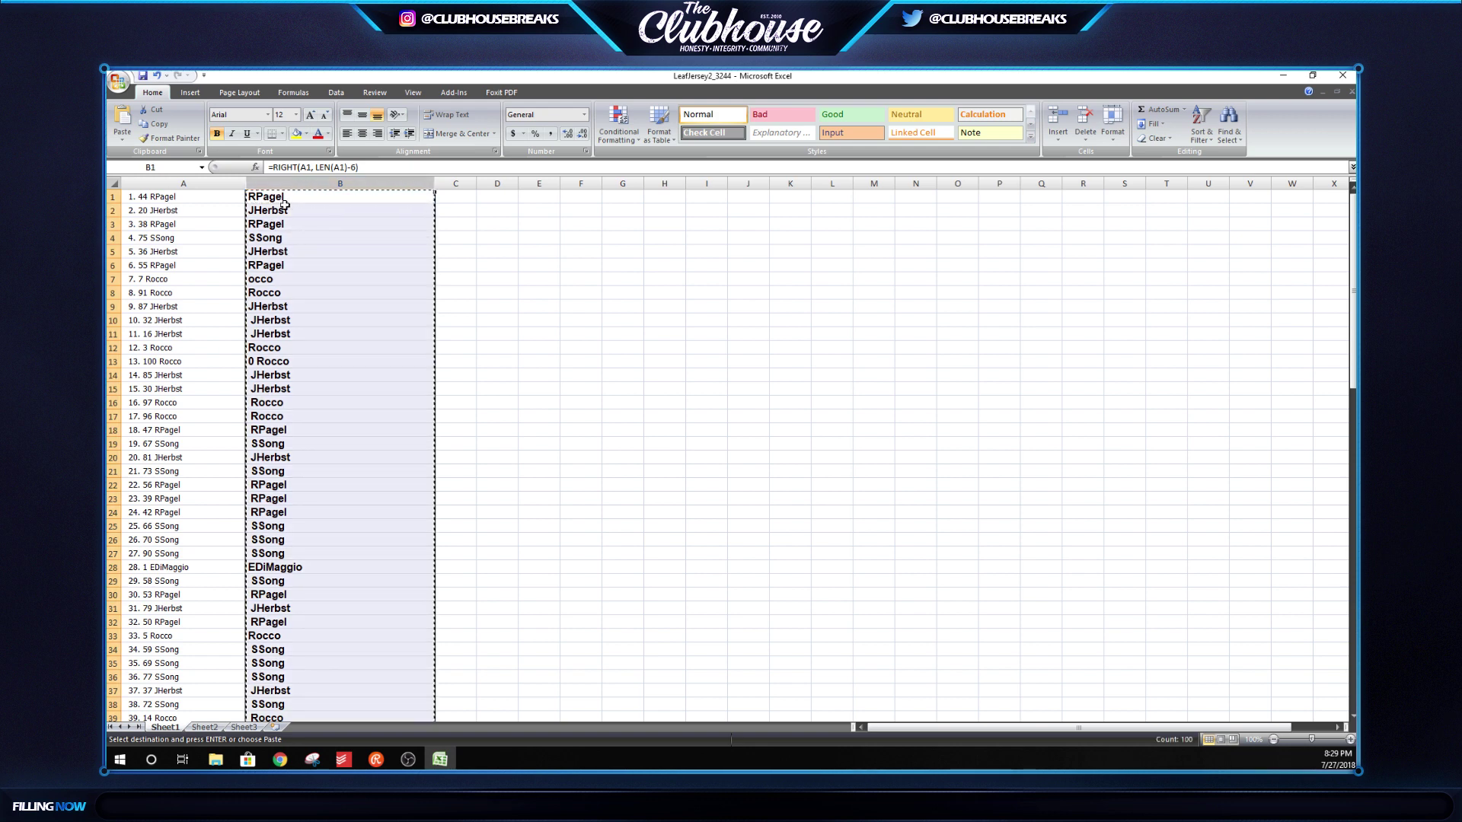
{"action": "right_click", "coordinate": [286, 204]}
{"action": "left_click", "coordinate": [322, 256]}
{"action": "left_click", "coordinate": [251, 214]}
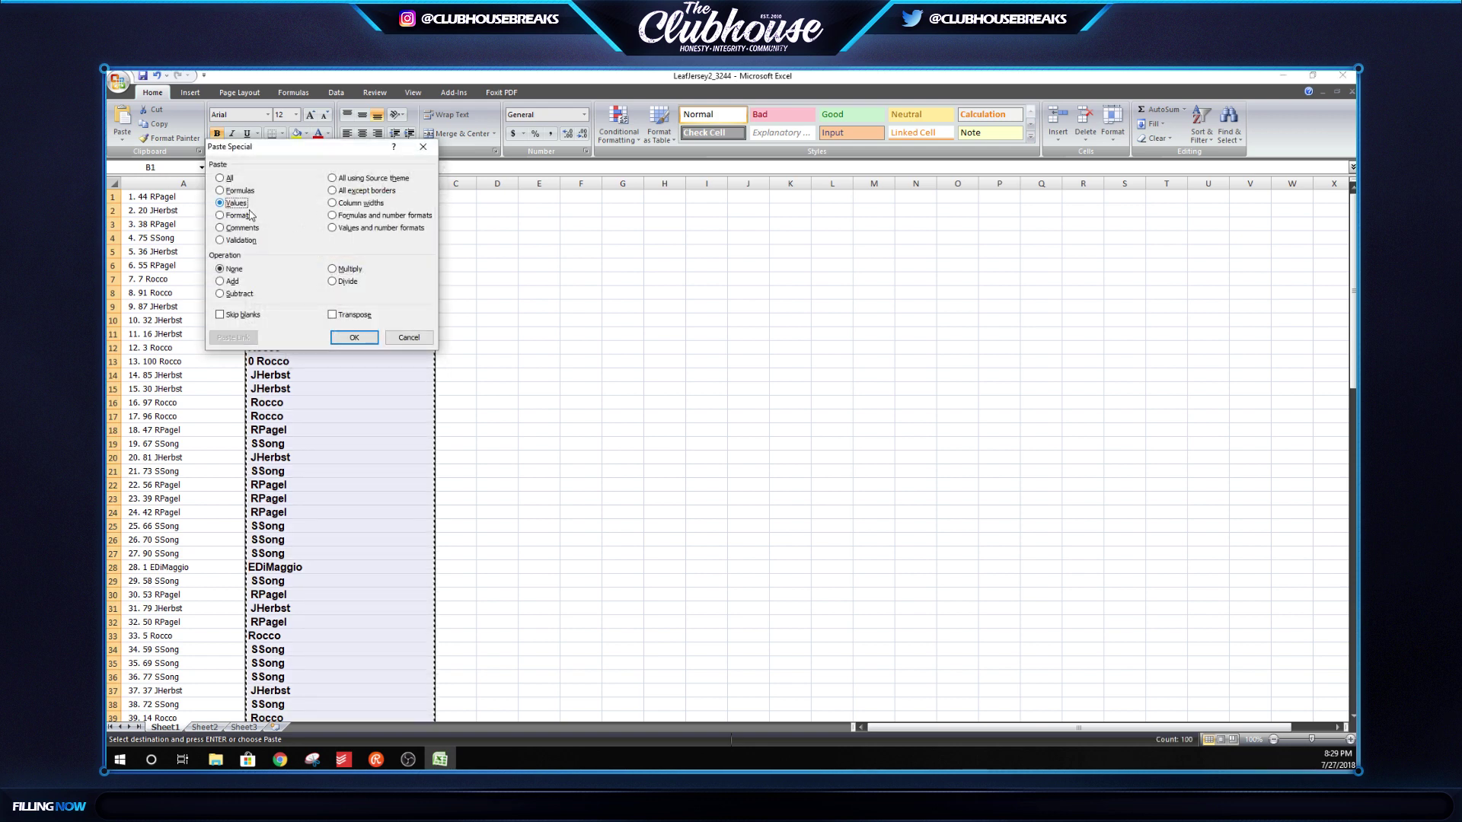
{"action": "left_click", "coordinate": [345, 335]}
Delete column A, which holds the numbered participant entries, so only the extracted names are left
{"action": "left_click", "coordinate": [220, 184]}
{"action": "right_click", "coordinate": [219, 184]}
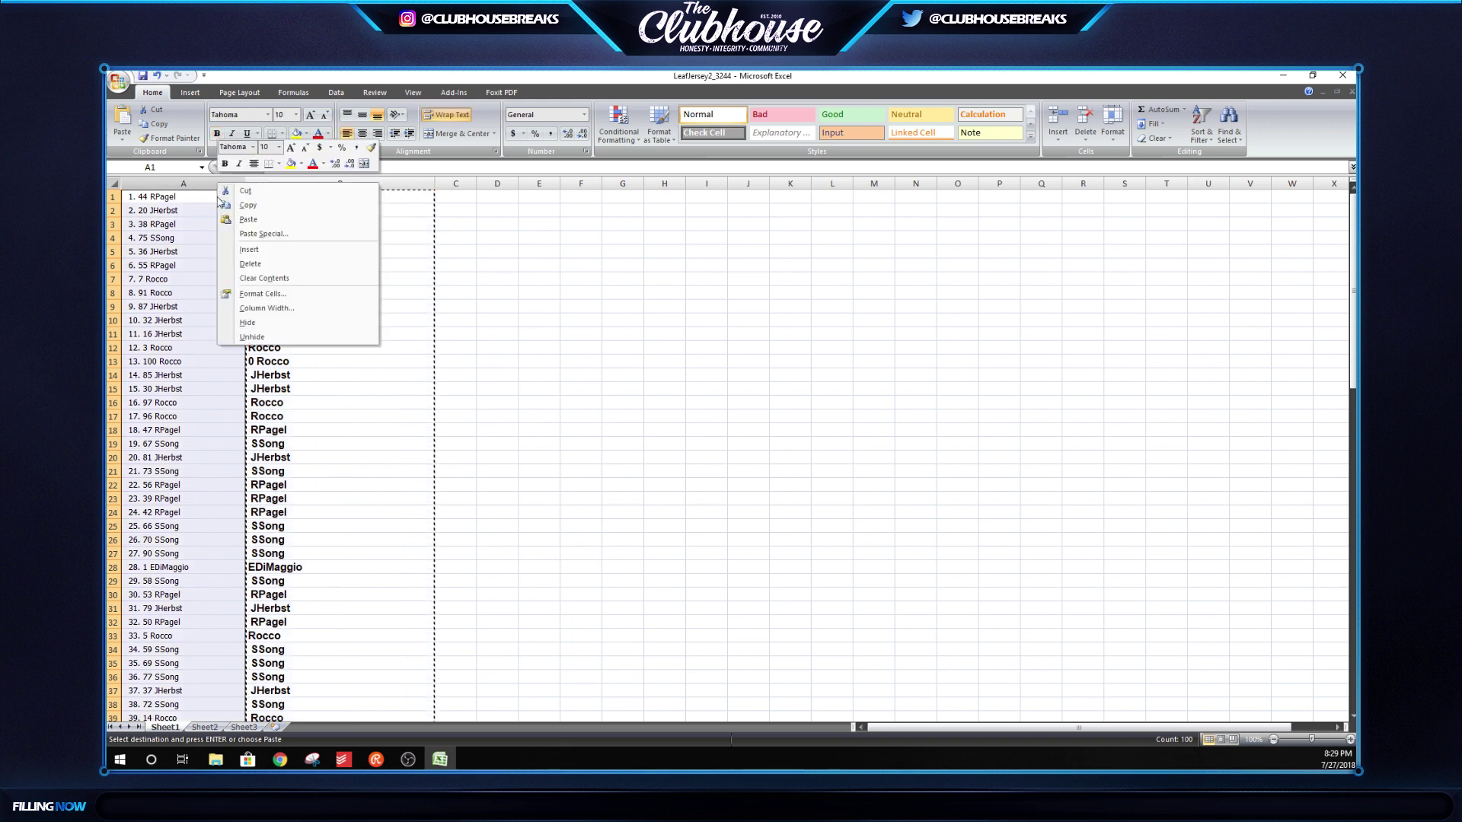
{"action": "left_click", "coordinate": [262, 264]}
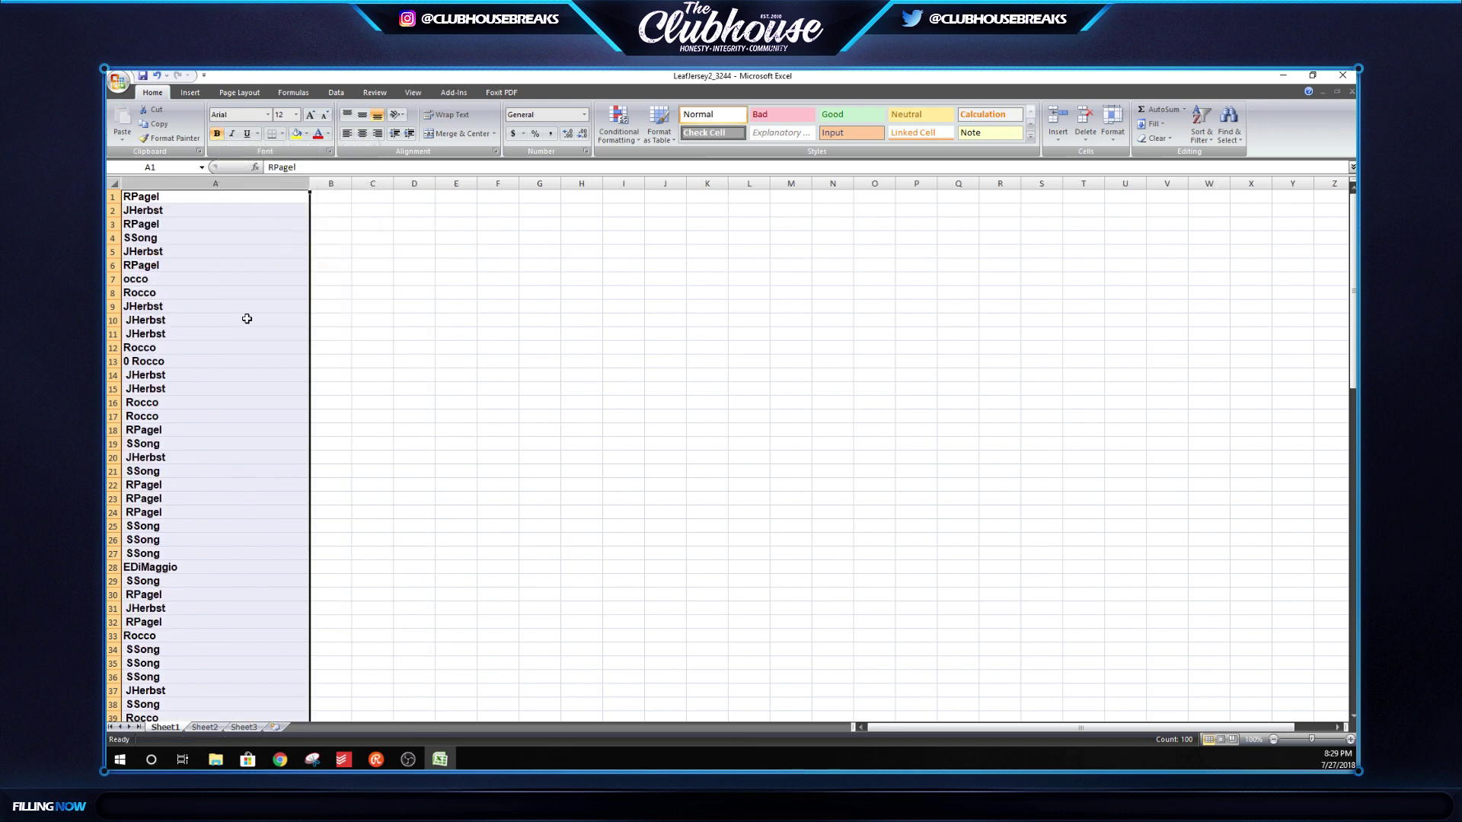
{"action": "left_click", "coordinate": [245, 318]}
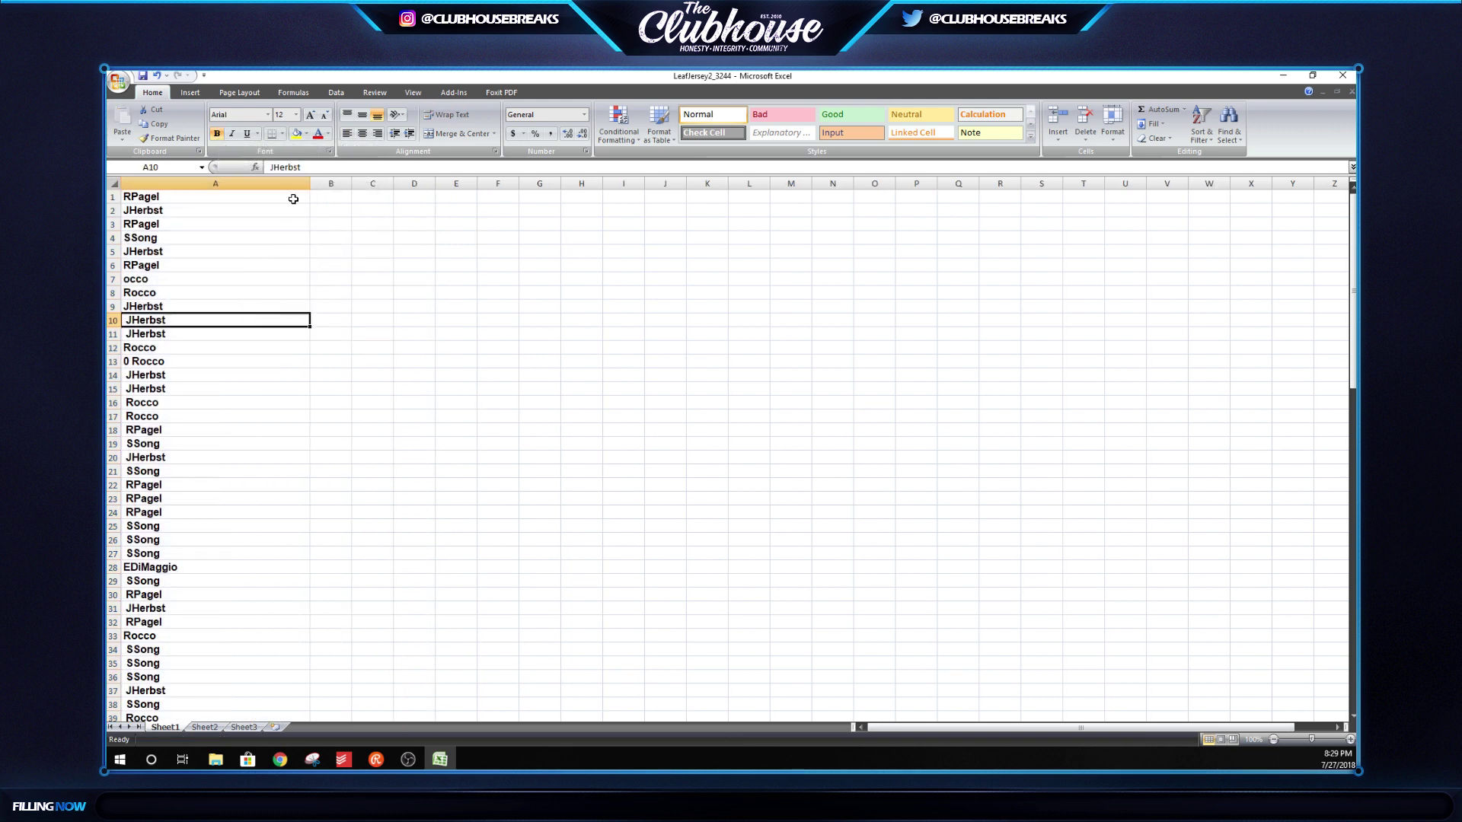
Add the missing first letter R to the name in A7 and remove the leading 0 from A13
{"action": "double_click", "coordinate": [128, 279]}
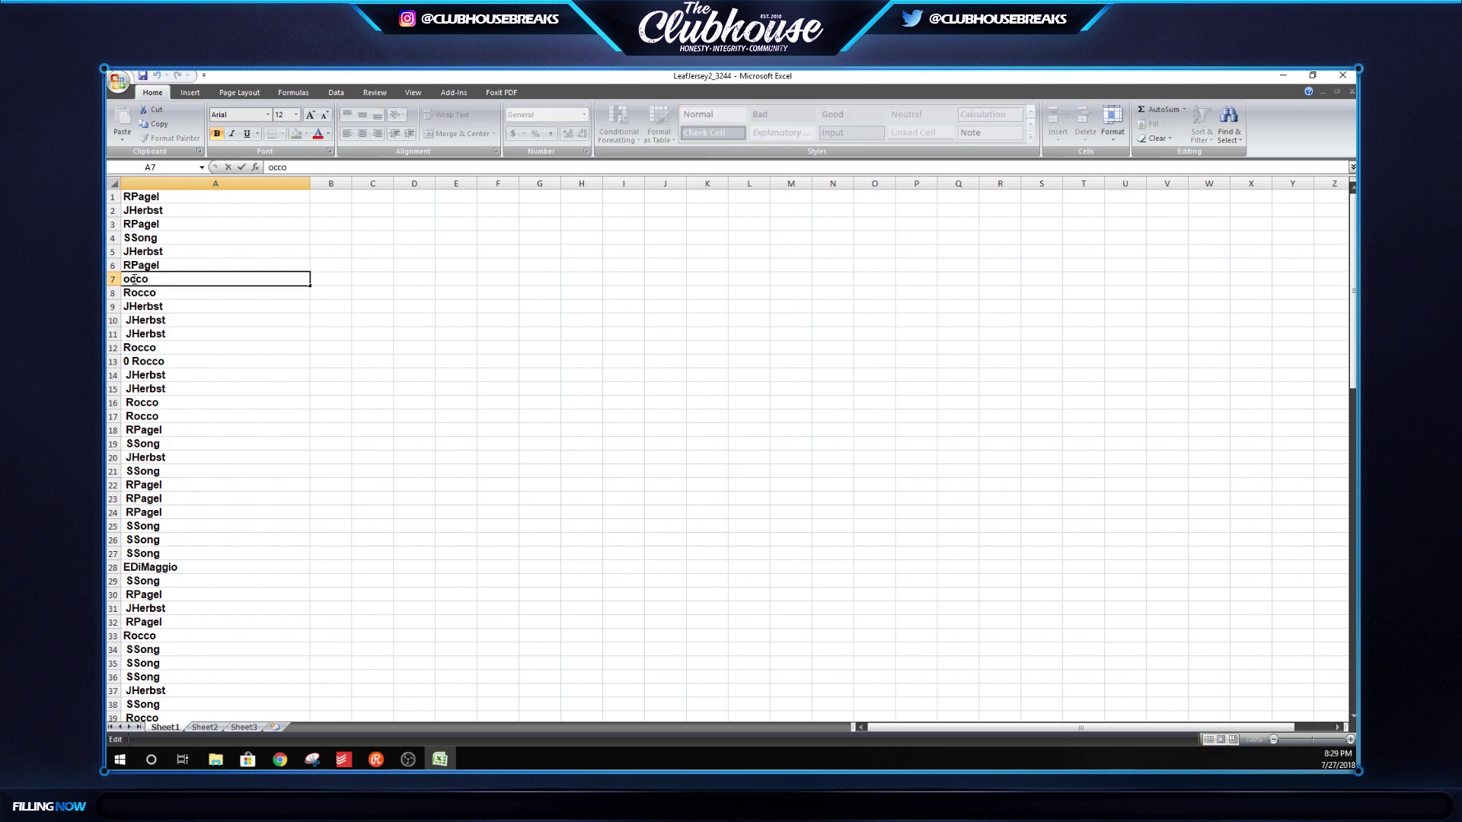
{"action": "type", "text": "R"}
{"action": "left_click", "coordinate": [150, 305]}
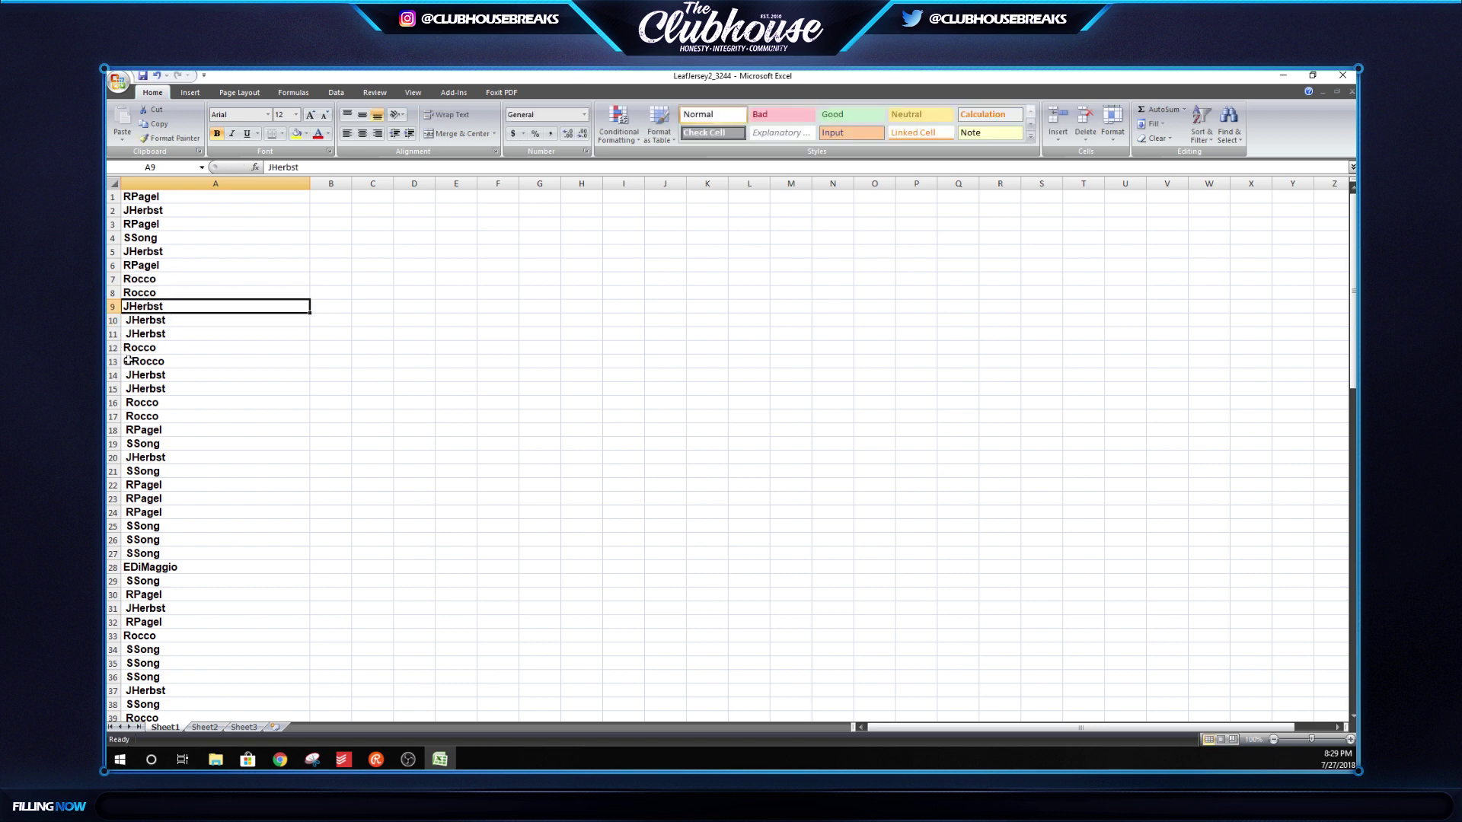
{"action": "double_click", "coordinate": [128, 361]}
{"action": "key", "text": "BackSpace"}
{"action": "left_click", "coordinate": [160, 403]}
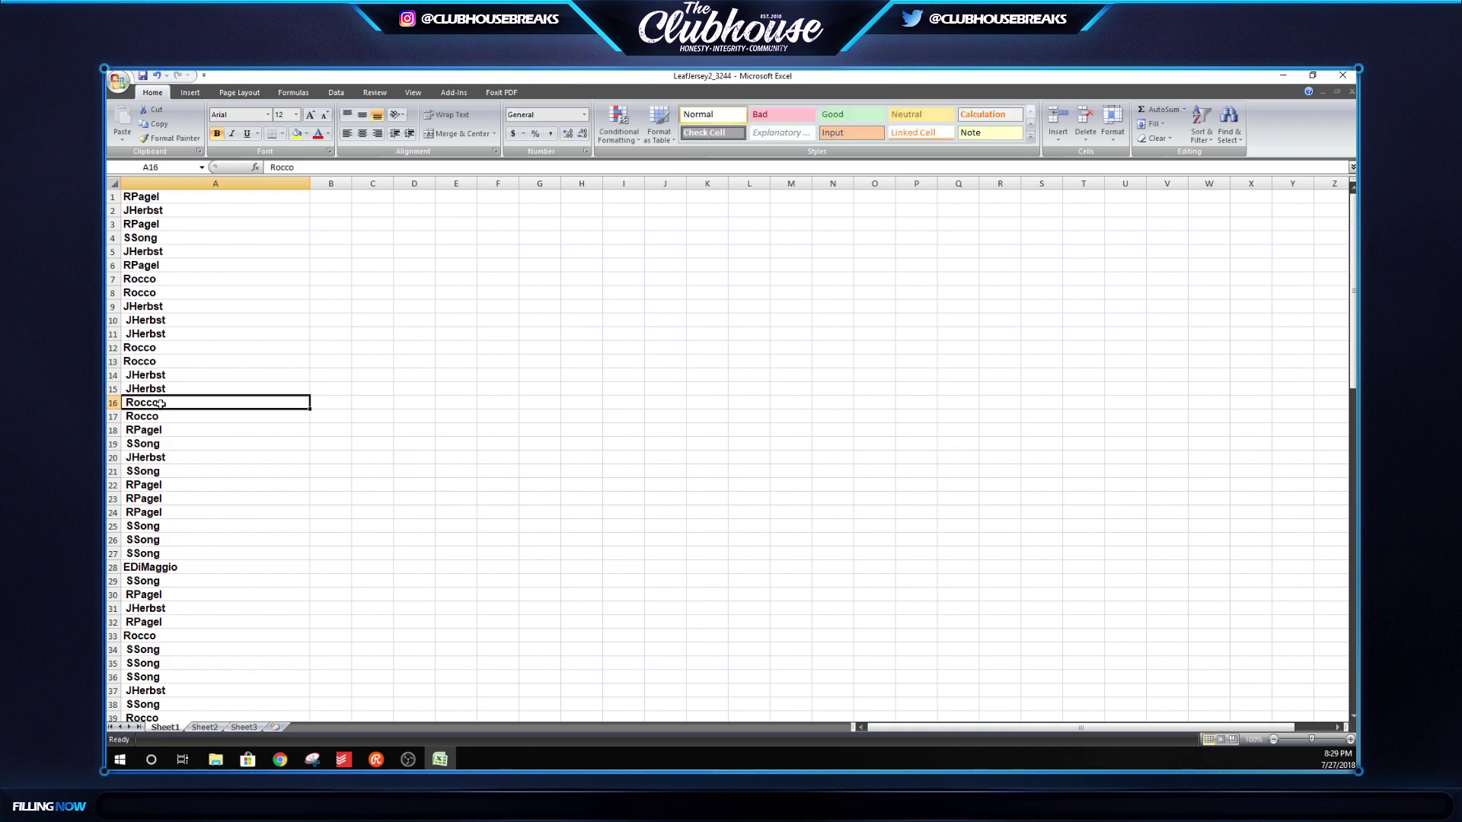
Remove the stray leading 2 from the name in A100 at the end of the list
{"action": "scroll", "coordinate": [186, 448], "scroll_direction": "down", "scroll_amount": 5}
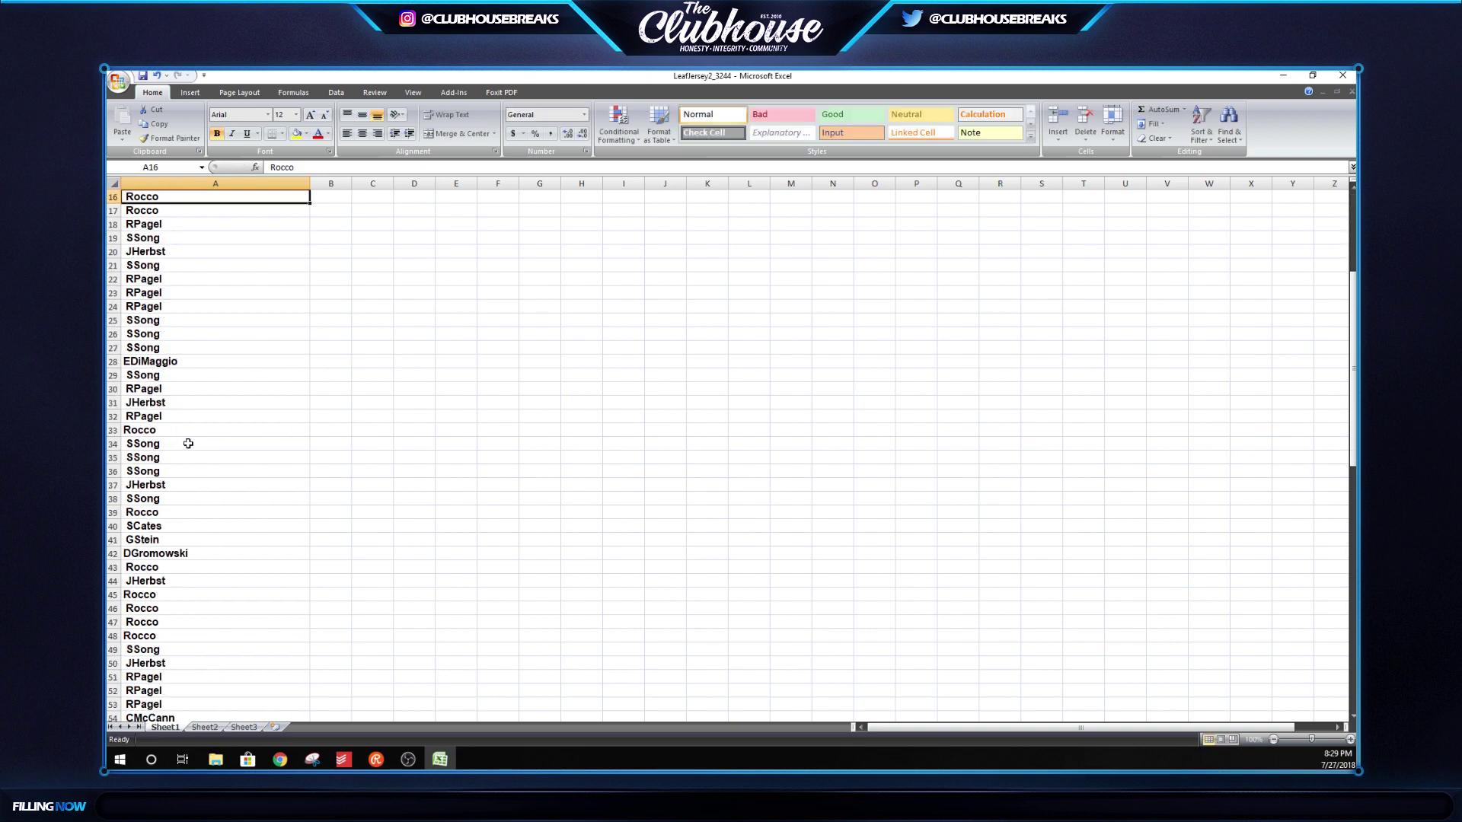
{"action": "scroll", "coordinate": [188, 443], "scroll_direction": "down", "scroll_amount": 20}
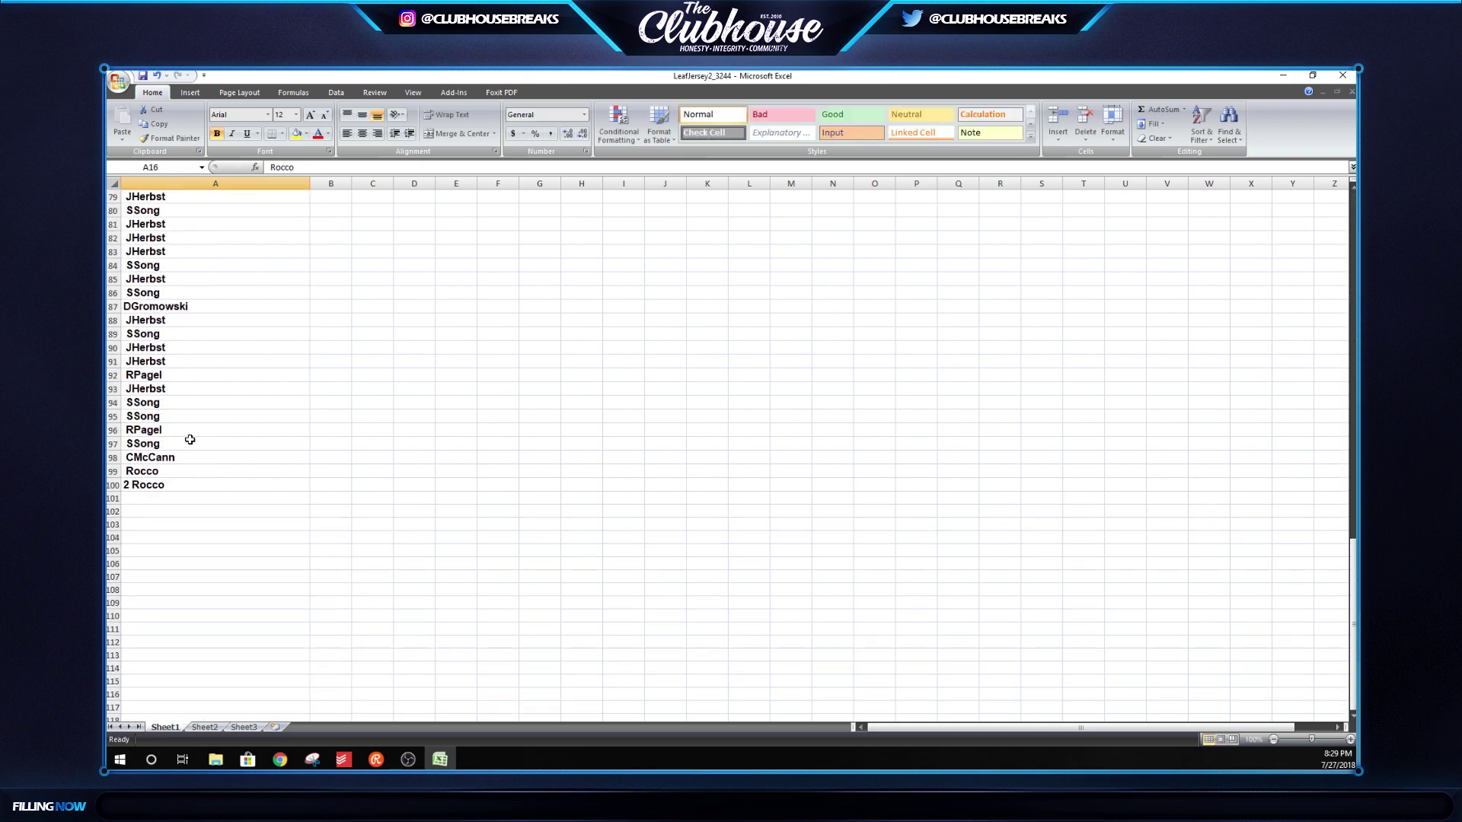
{"action": "double_click", "coordinate": [149, 479]}
{"action": "key", "text": "BackSpace"}
{"action": "key", "text": "BackSpace"}
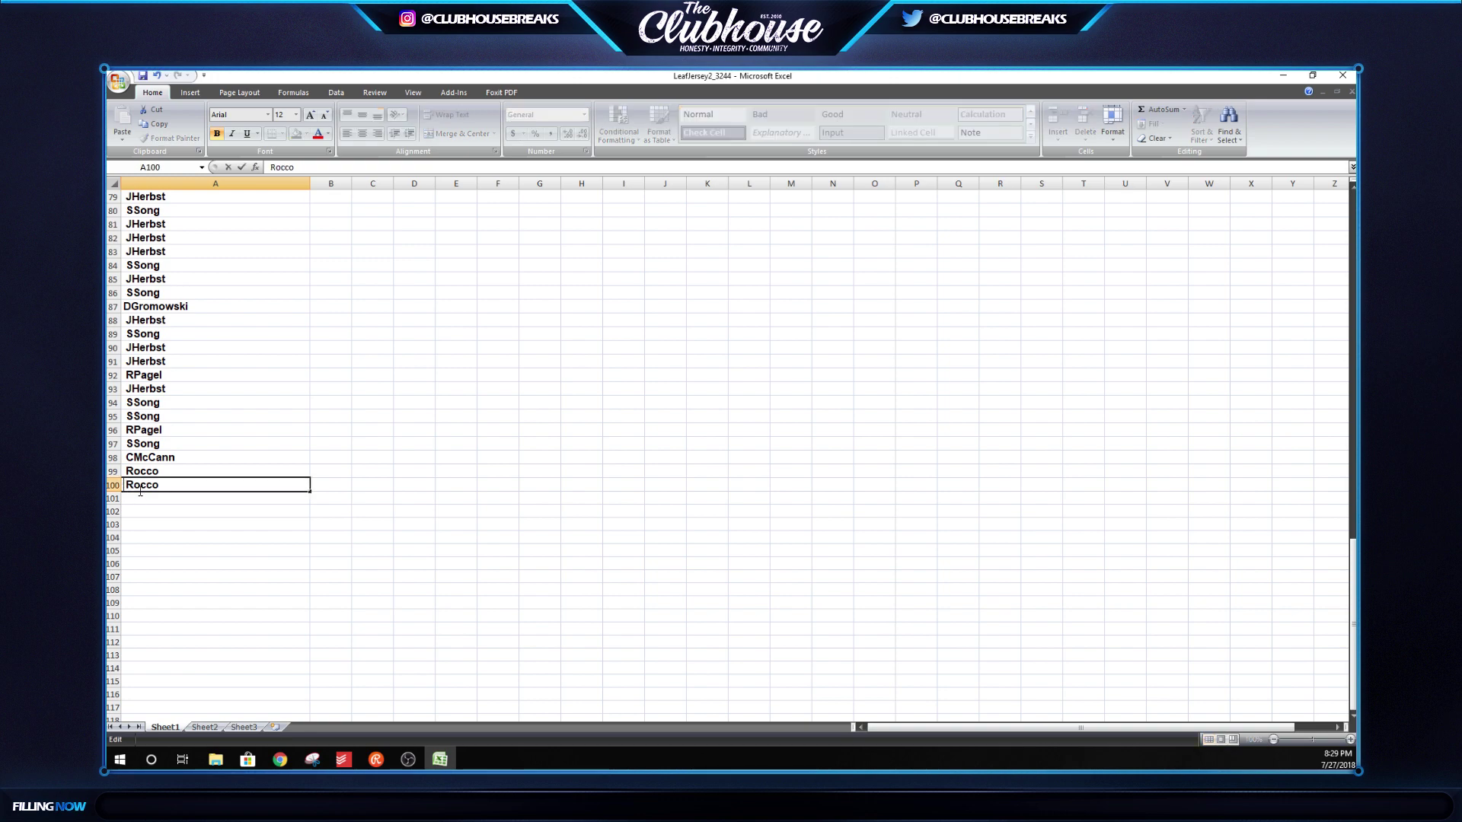
Format column A with the Normal cell style, bold text and font size 15
{"action": "scroll", "coordinate": [203, 415], "scroll_direction": "up", "scroll_amount": 13}
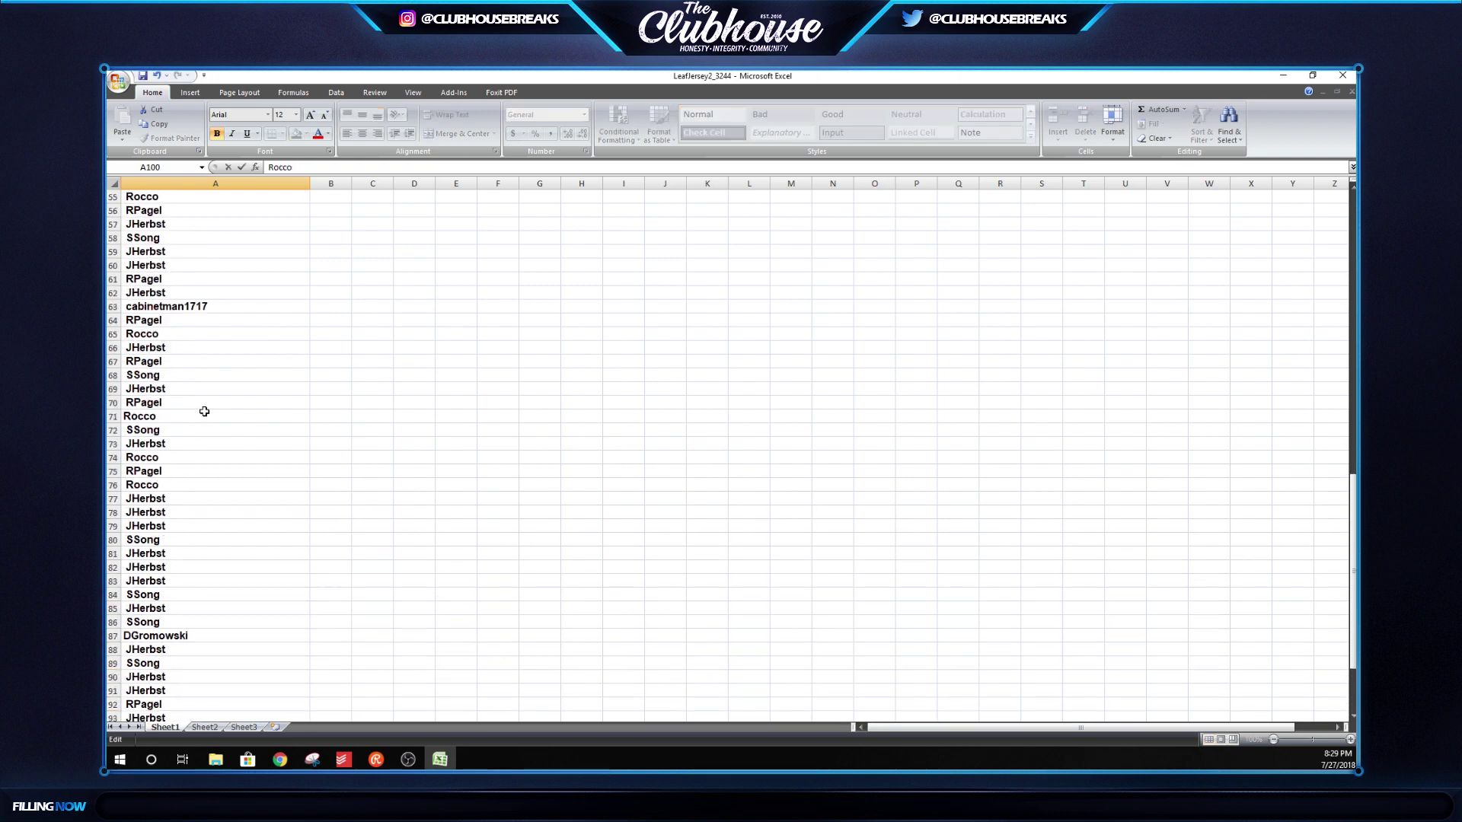
{"action": "scroll", "coordinate": [204, 411], "scroll_direction": "up", "scroll_amount": 13}
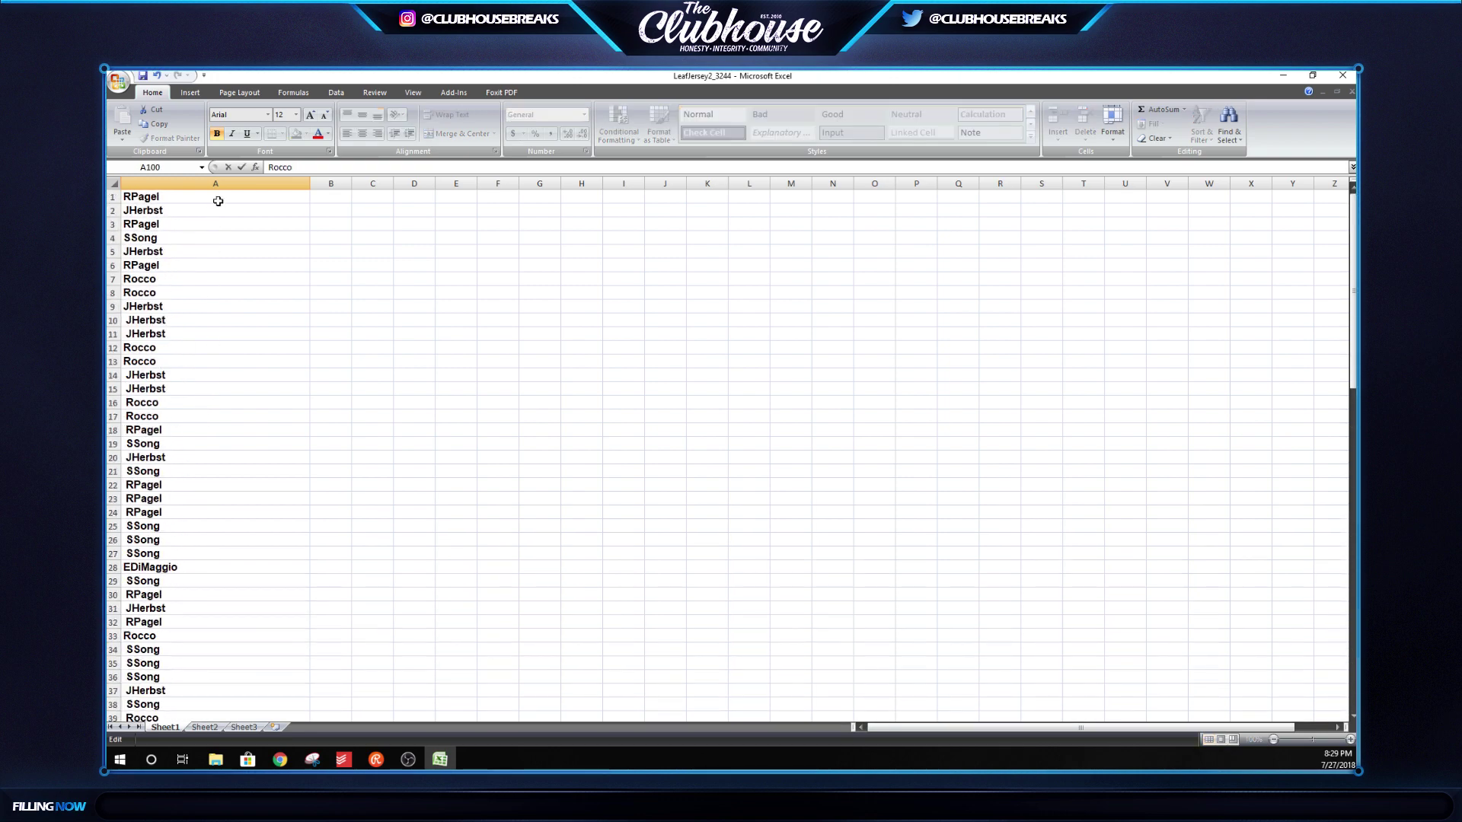
{"action": "left_click", "coordinate": [216, 184]}
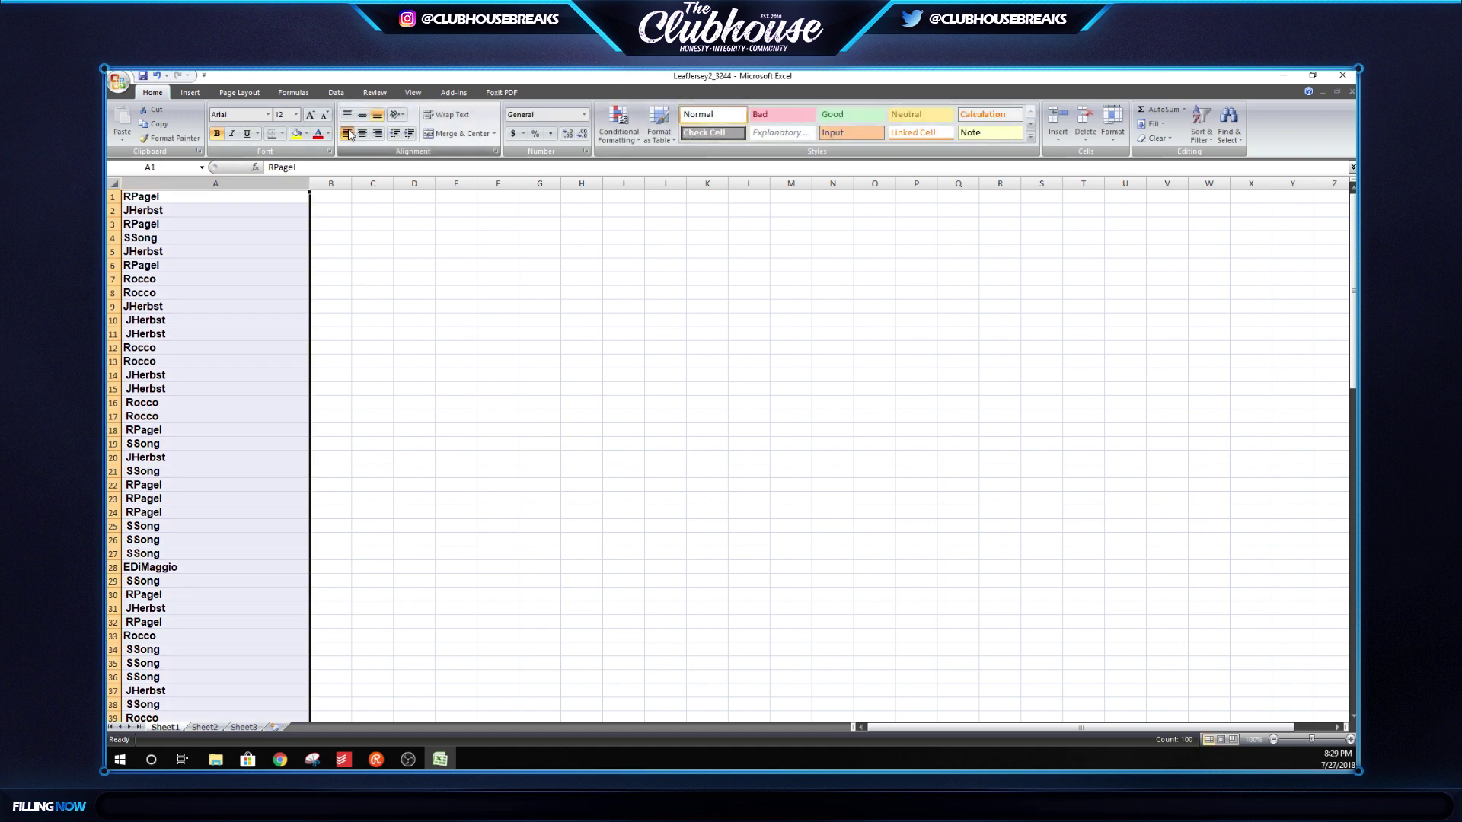
{"action": "left_click", "coordinate": [712, 115]}
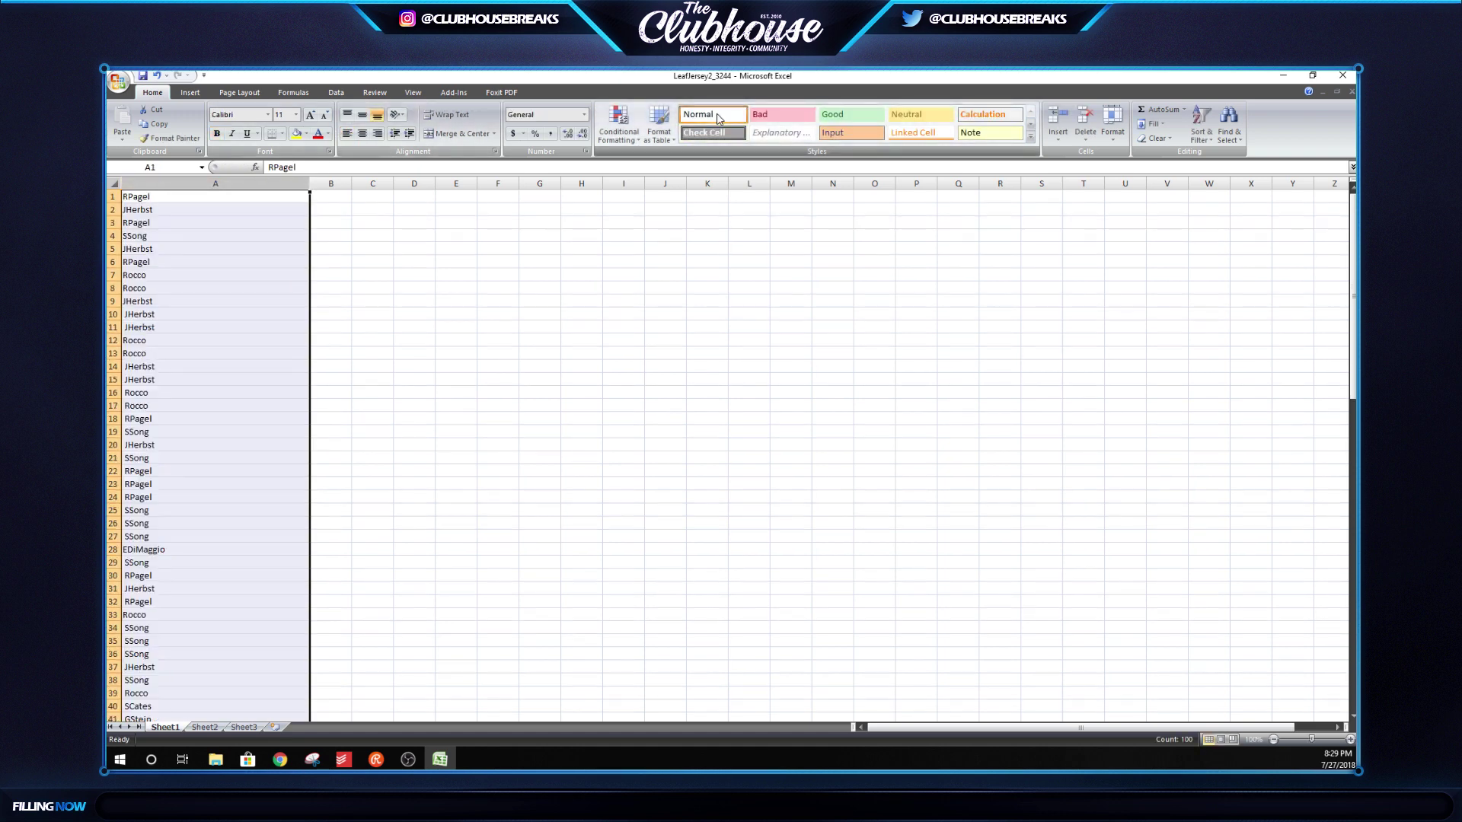
{"action": "left_click", "coordinate": [218, 133]}
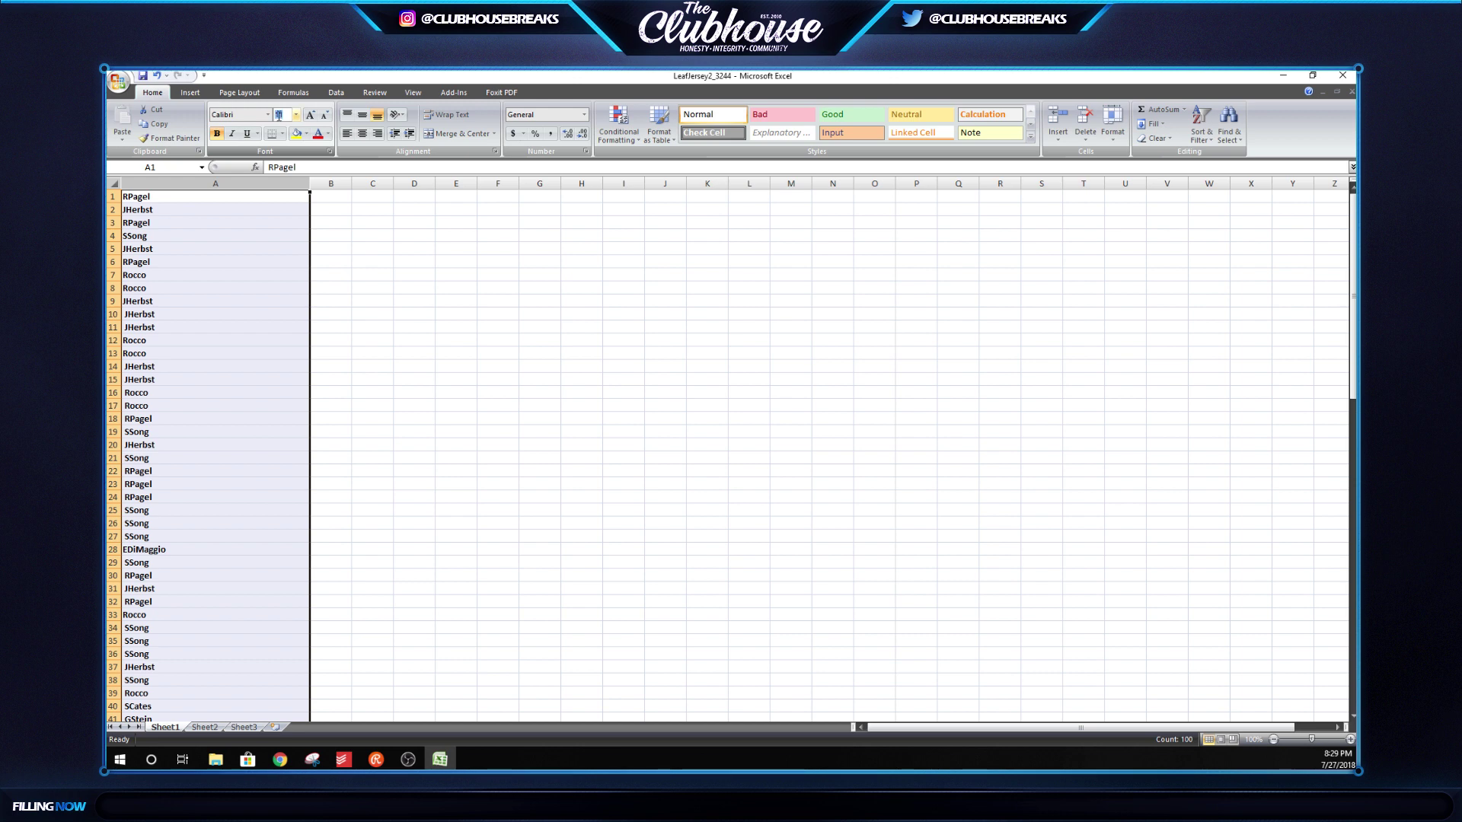
{"action": "left_click", "coordinate": [278, 115]}
{"action": "type", "text": "14"}
{"action": "key", "text": "Return"}
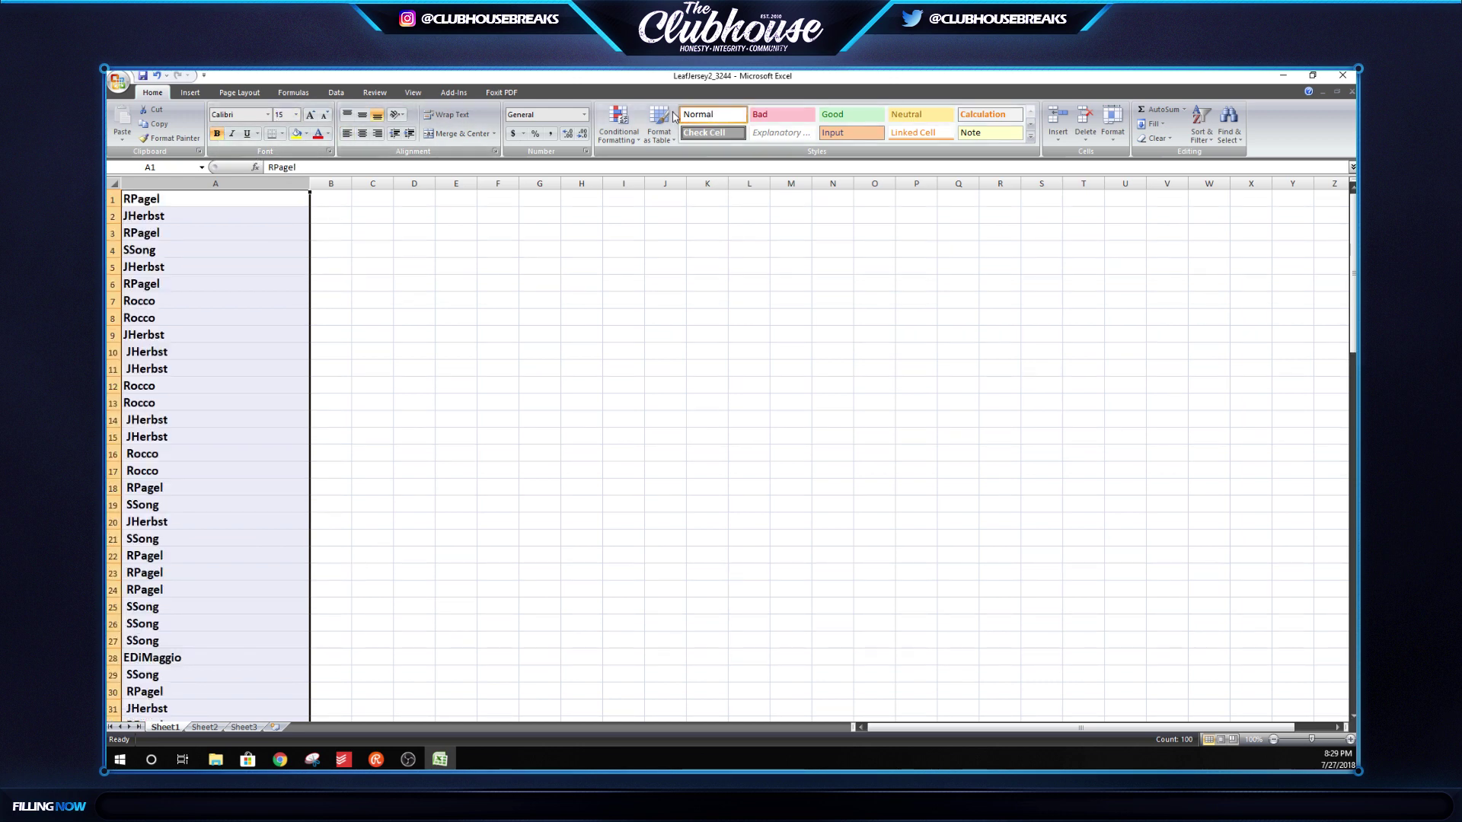
Widen the empty columns B and C beside the name list
{"action": "left_click", "coordinate": [297, 297]}
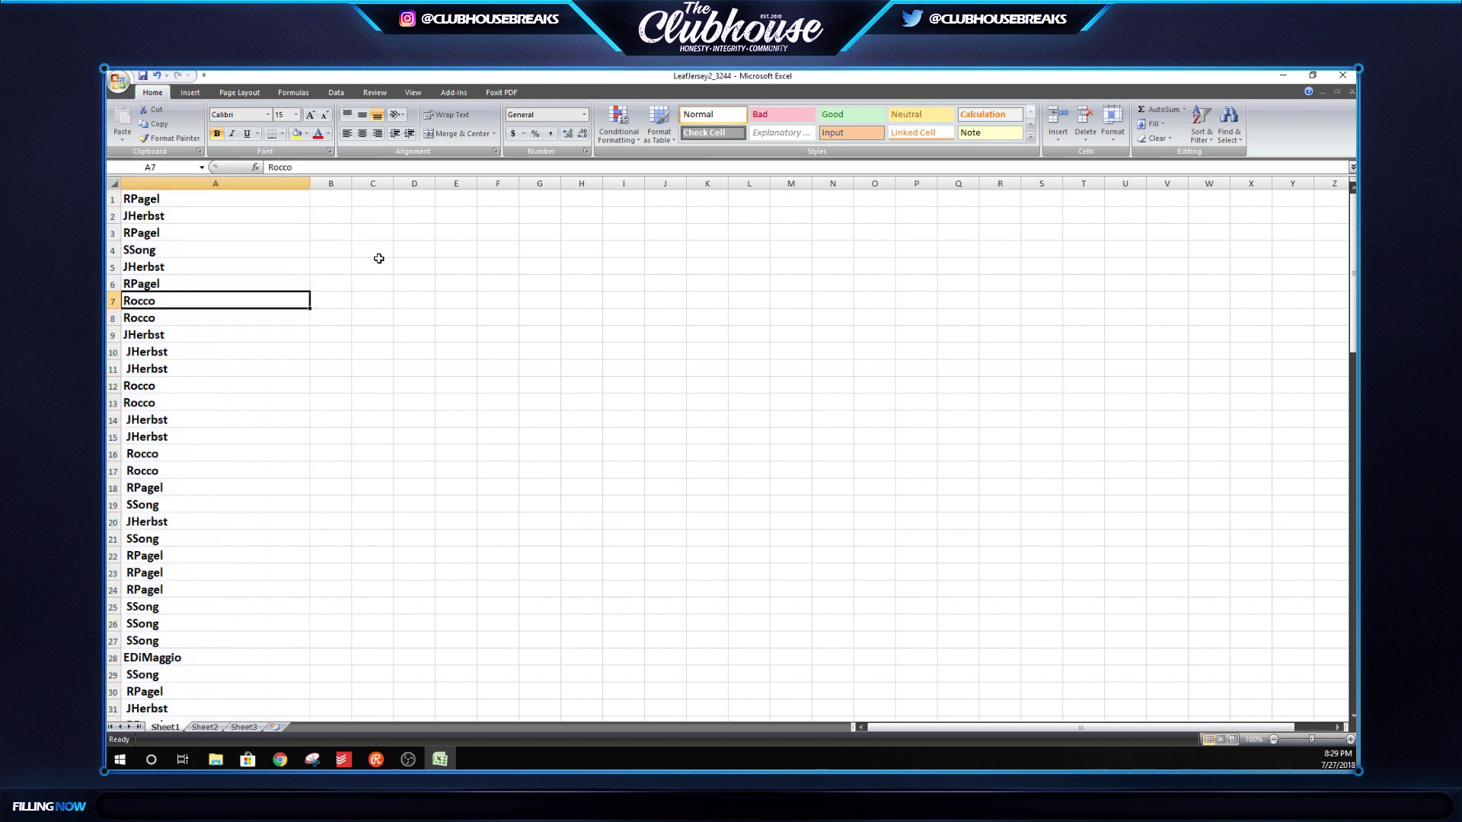
{"action": "left_click_drag", "start_coordinate": [352, 184], "coordinate": [665, 184]}
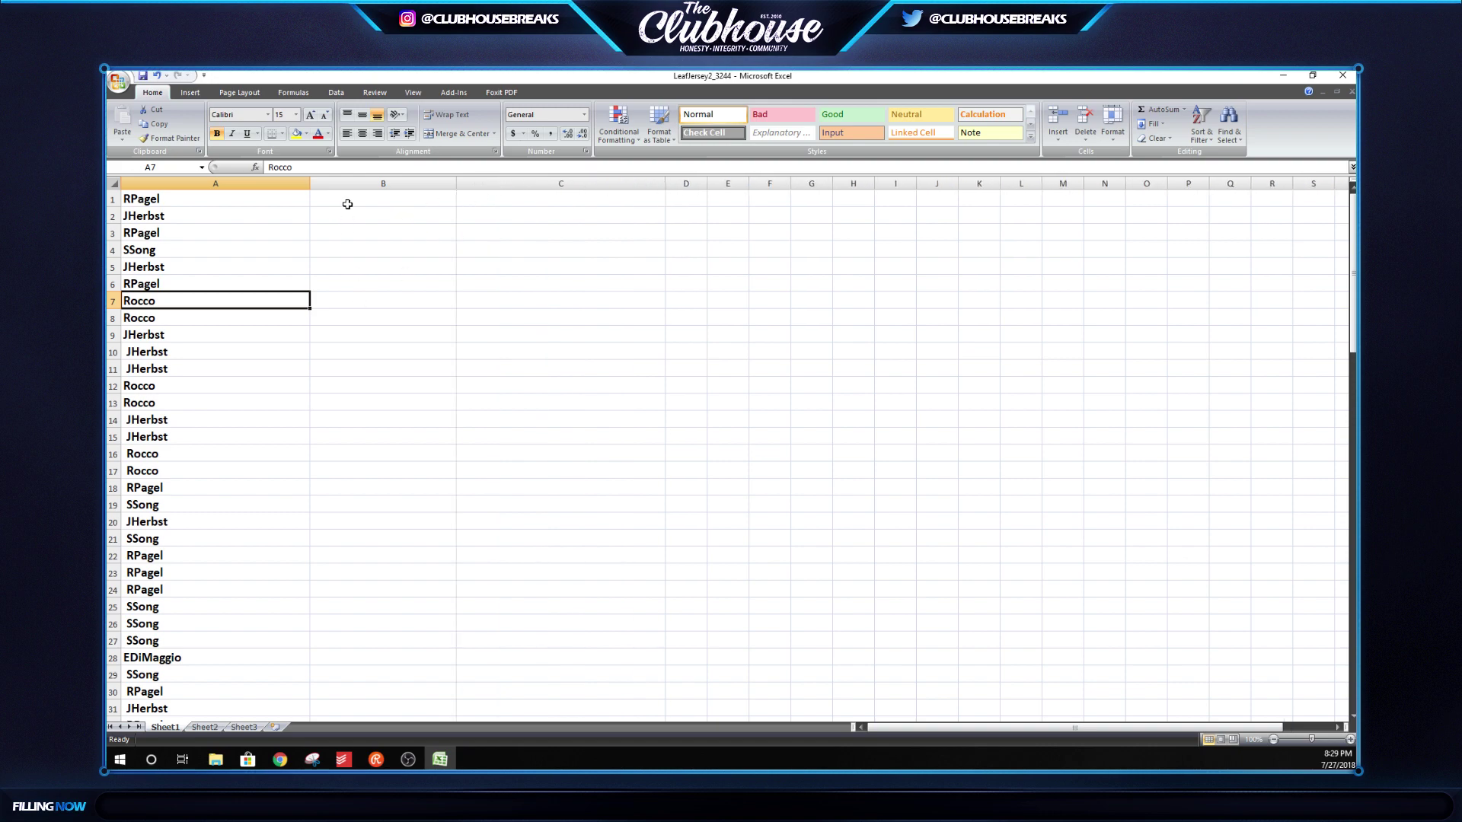
{"action": "left_click", "coordinate": [347, 204]}
Switch to the RANDOM.ORG List Randomizer in Chrome and randomize the 100-item number list three times
{"action": "left_click", "coordinate": [280, 759]}
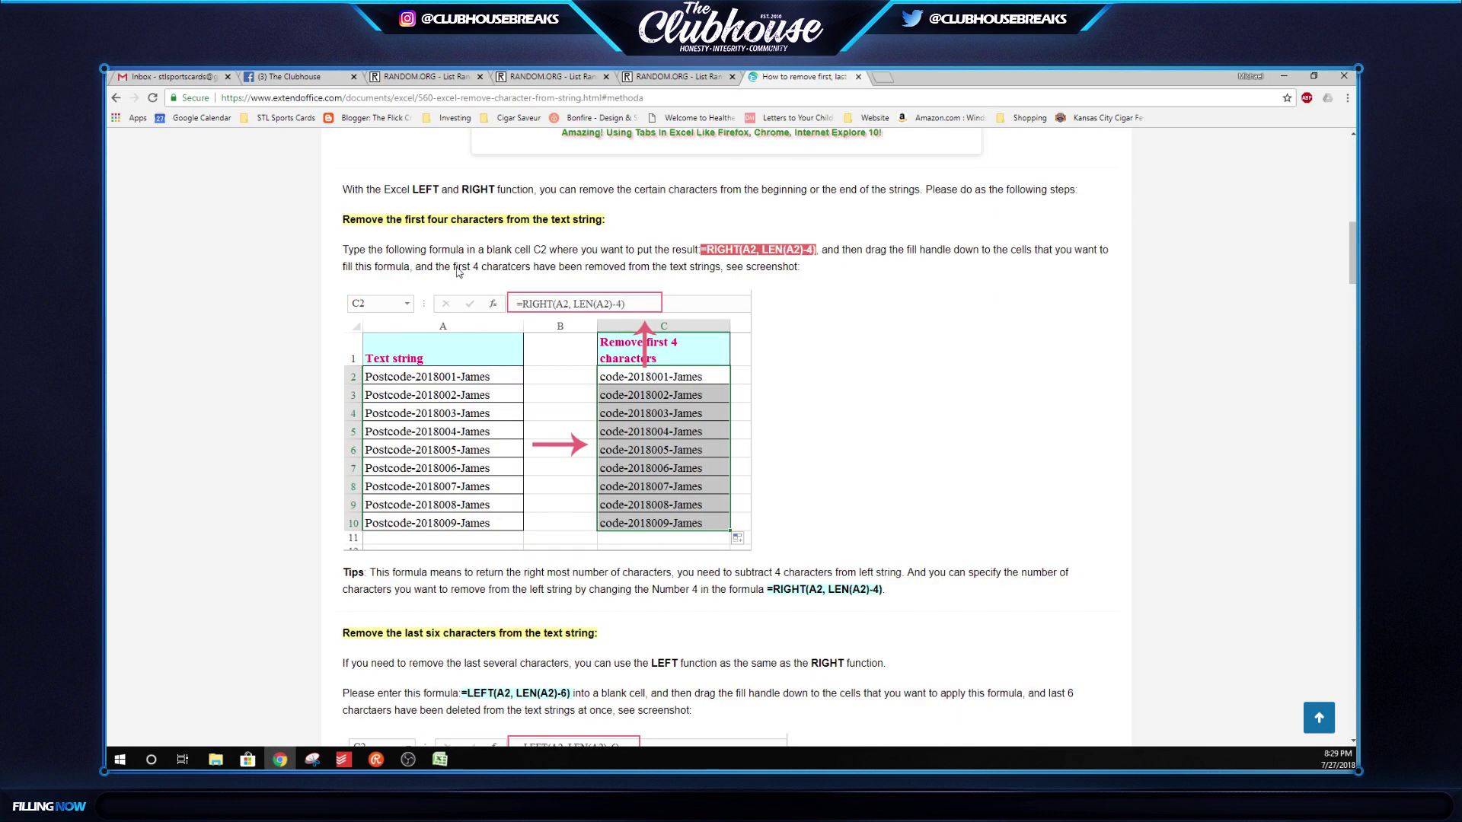
{"action": "left_click", "coordinate": [536, 79]}
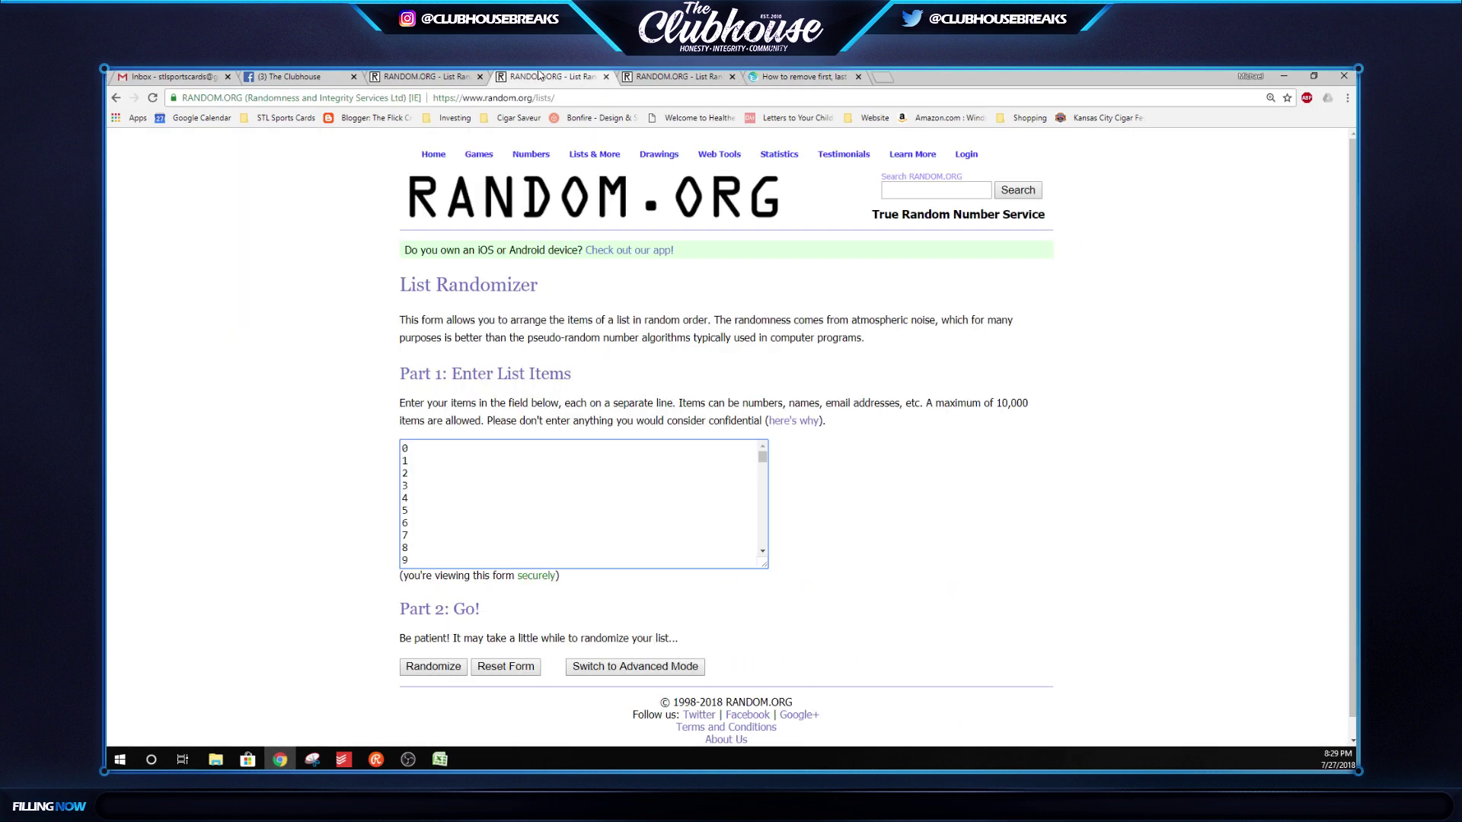
{"action": "left_click", "coordinate": [433, 666]}
{"action": "scroll", "coordinate": [440, 499], "scroll_direction": "down", "scroll_amount": 1}
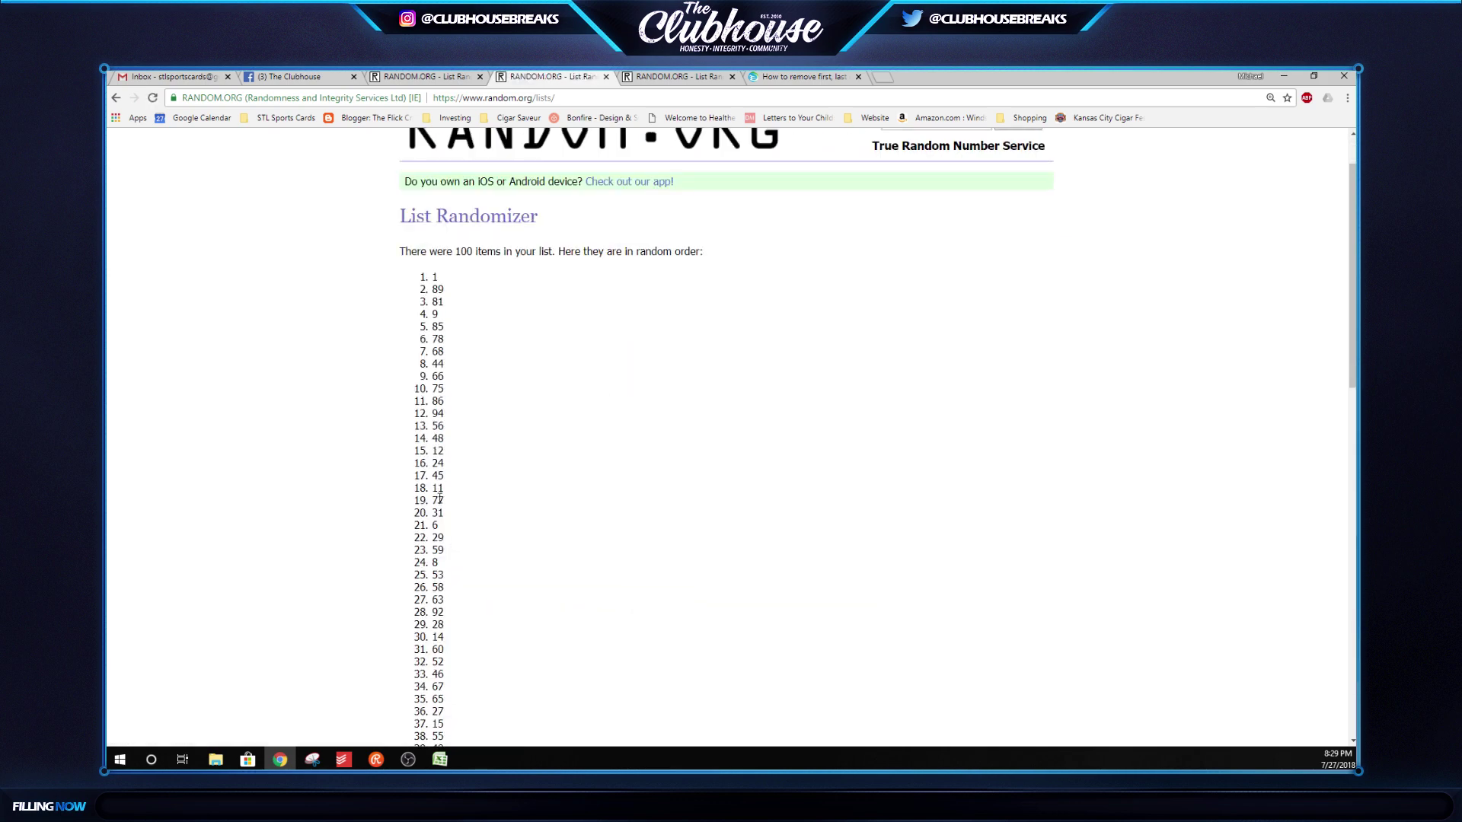
{"action": "scroll", "coordinate": [440, 499], "scroll_direction": "down", "scroll_amount": 12}
{"action": "left_click", "coordinate": [412, 649]}
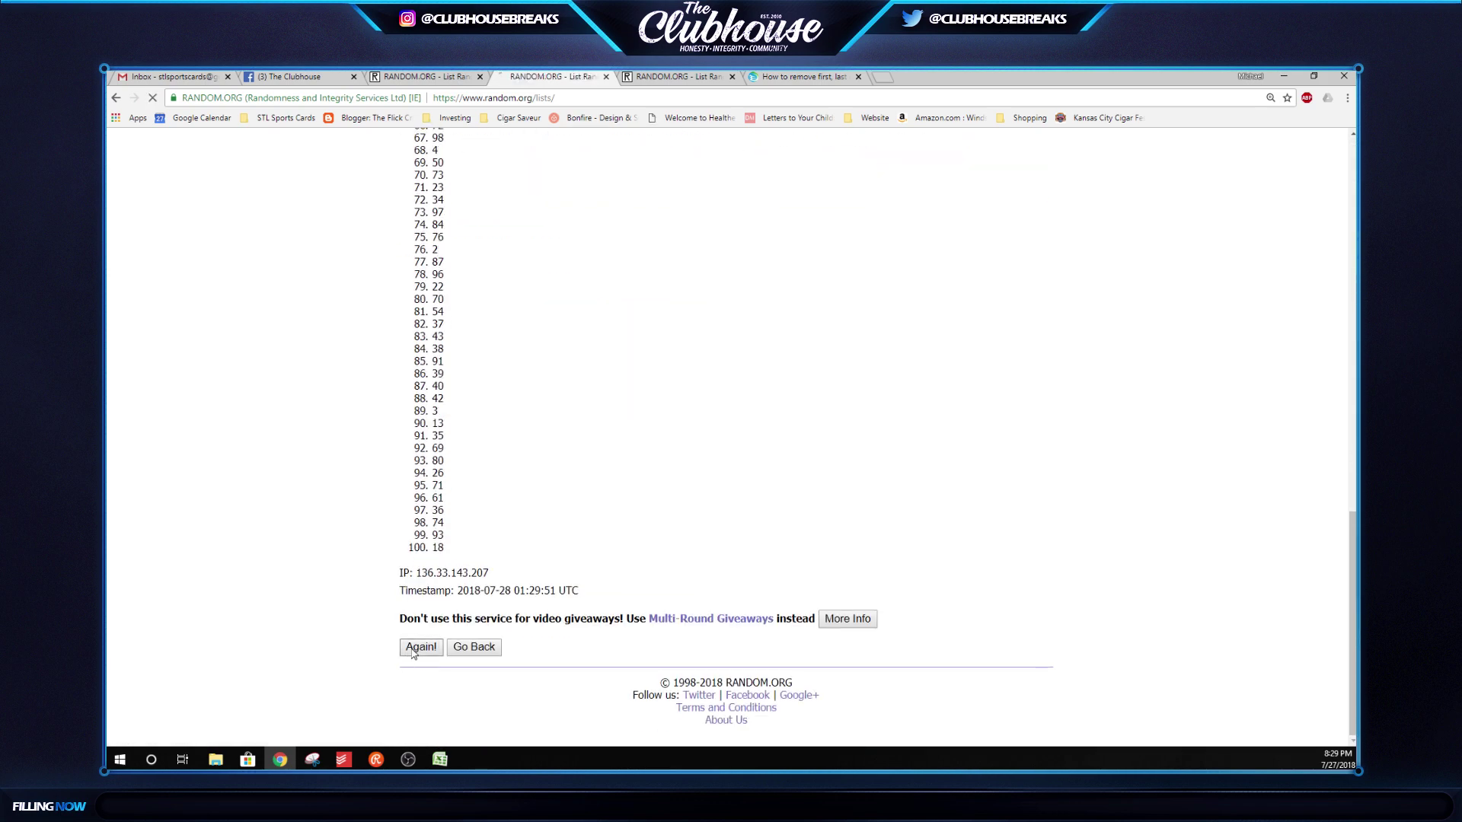
{"action": "scroll", "coordinate": [411, 647], "scroll_direction": "down", "scroll_amount": 12}
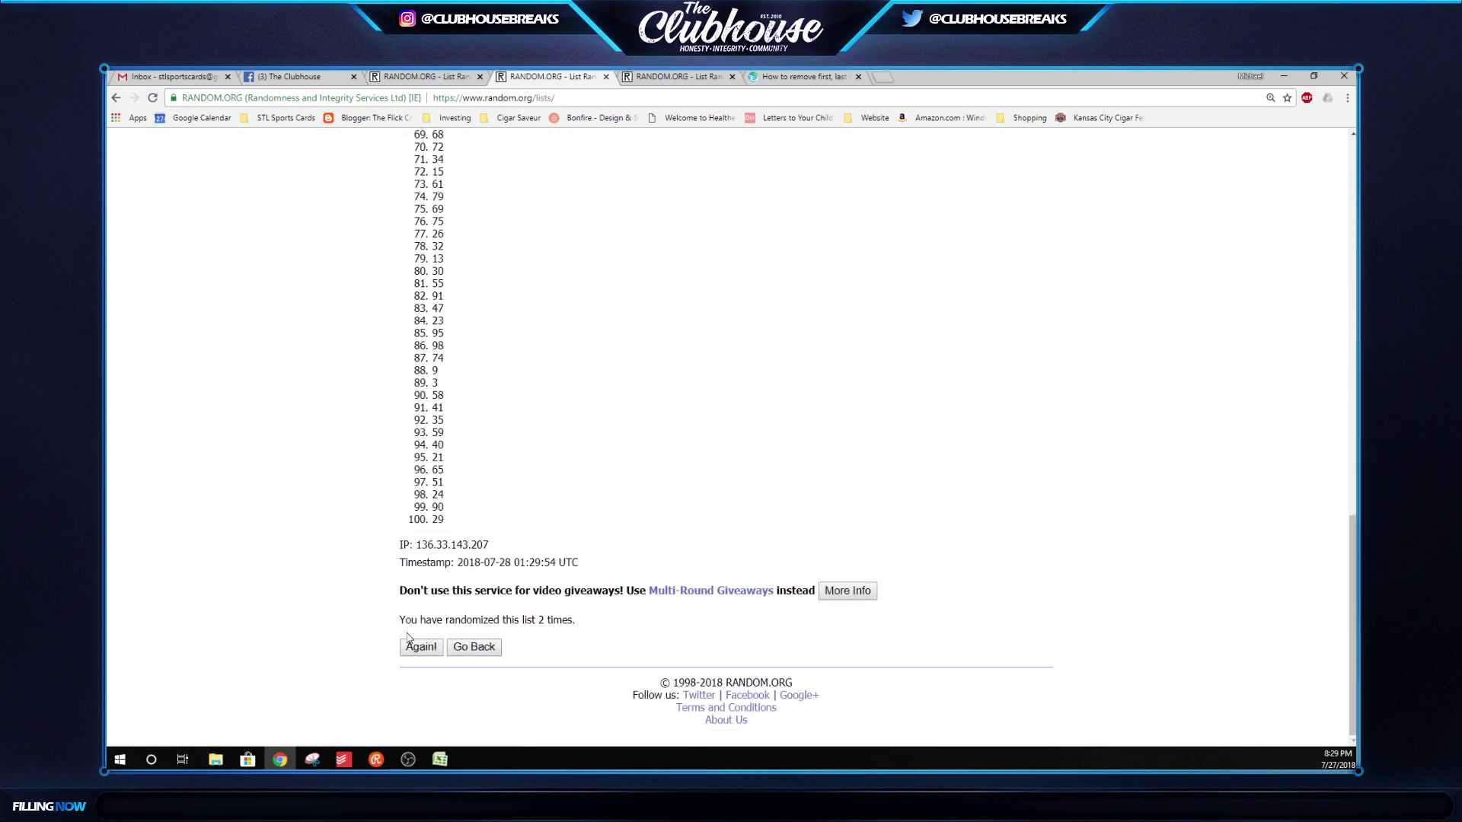
{"action": "left_click", "coordinate": [421, 647]}
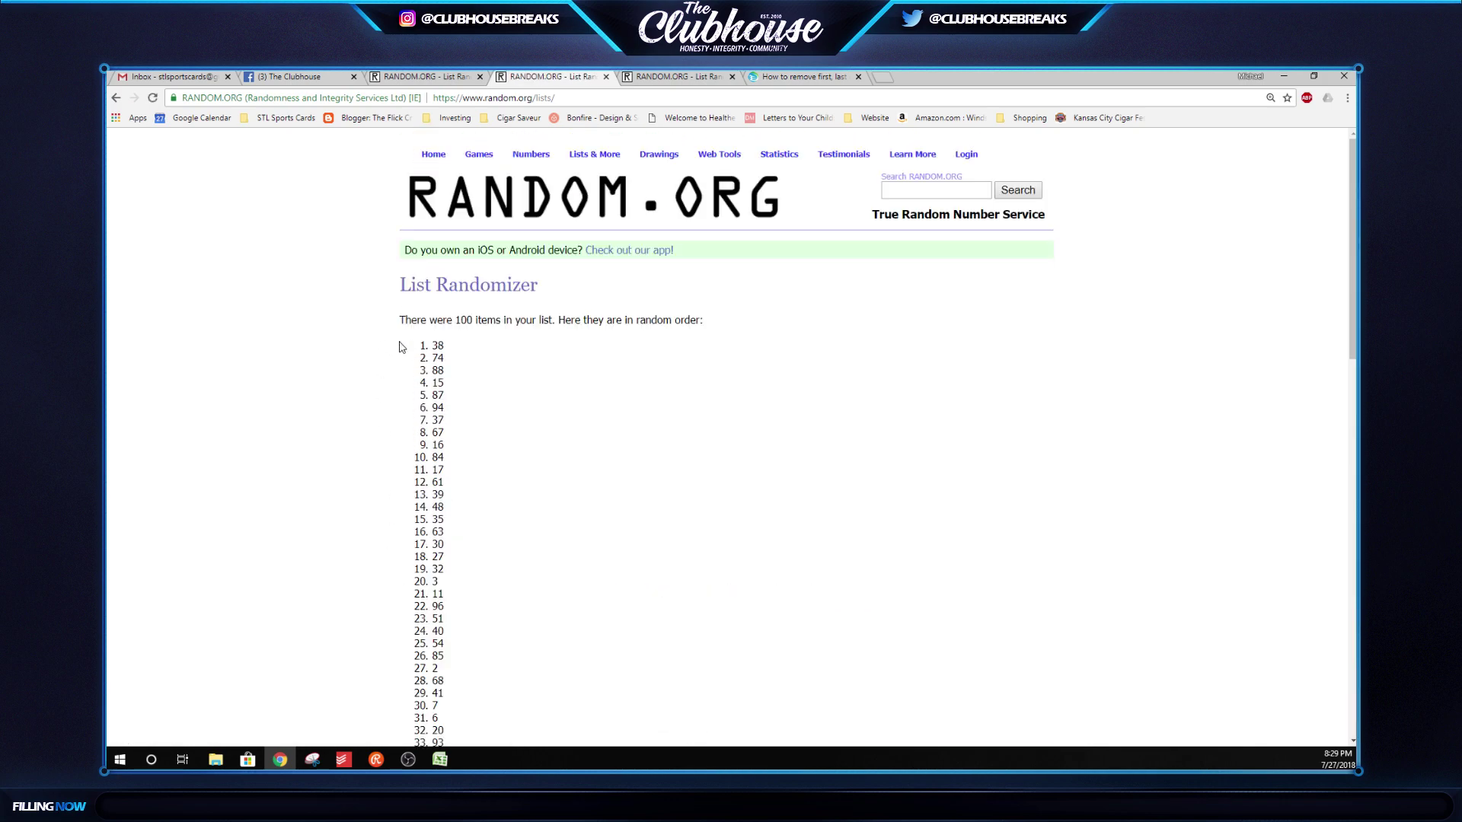
Copy the full randomized number list and paste it into the Excel sheet starting at B1
{"action": "left_click_drag", "start_coordinate": [402, 347], "coordinate": [445, 517]}
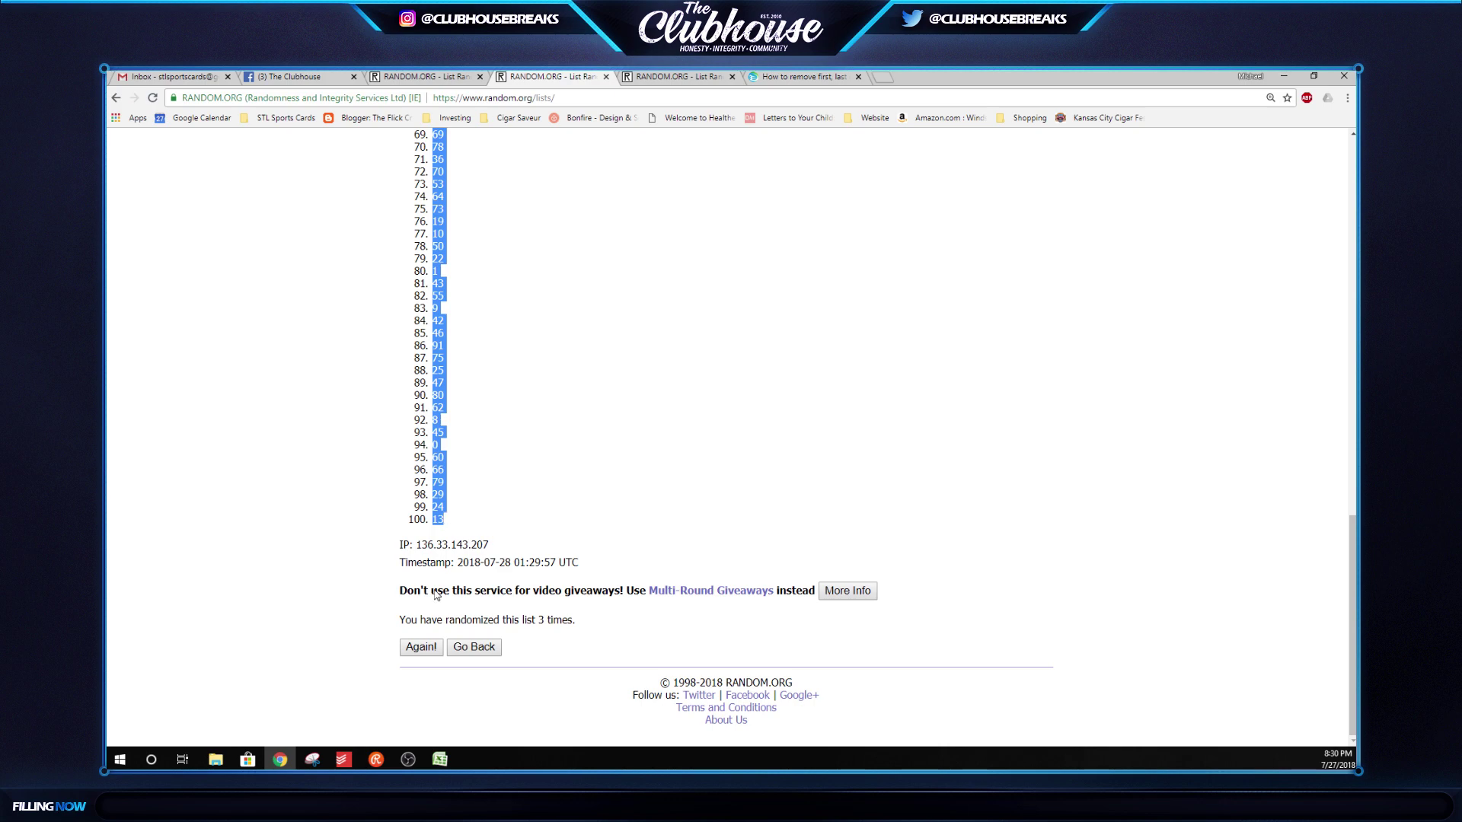
{"action": "left_click", "coordinate": [440, 758]}
{"action": "key", "text": "ctrl+v"}
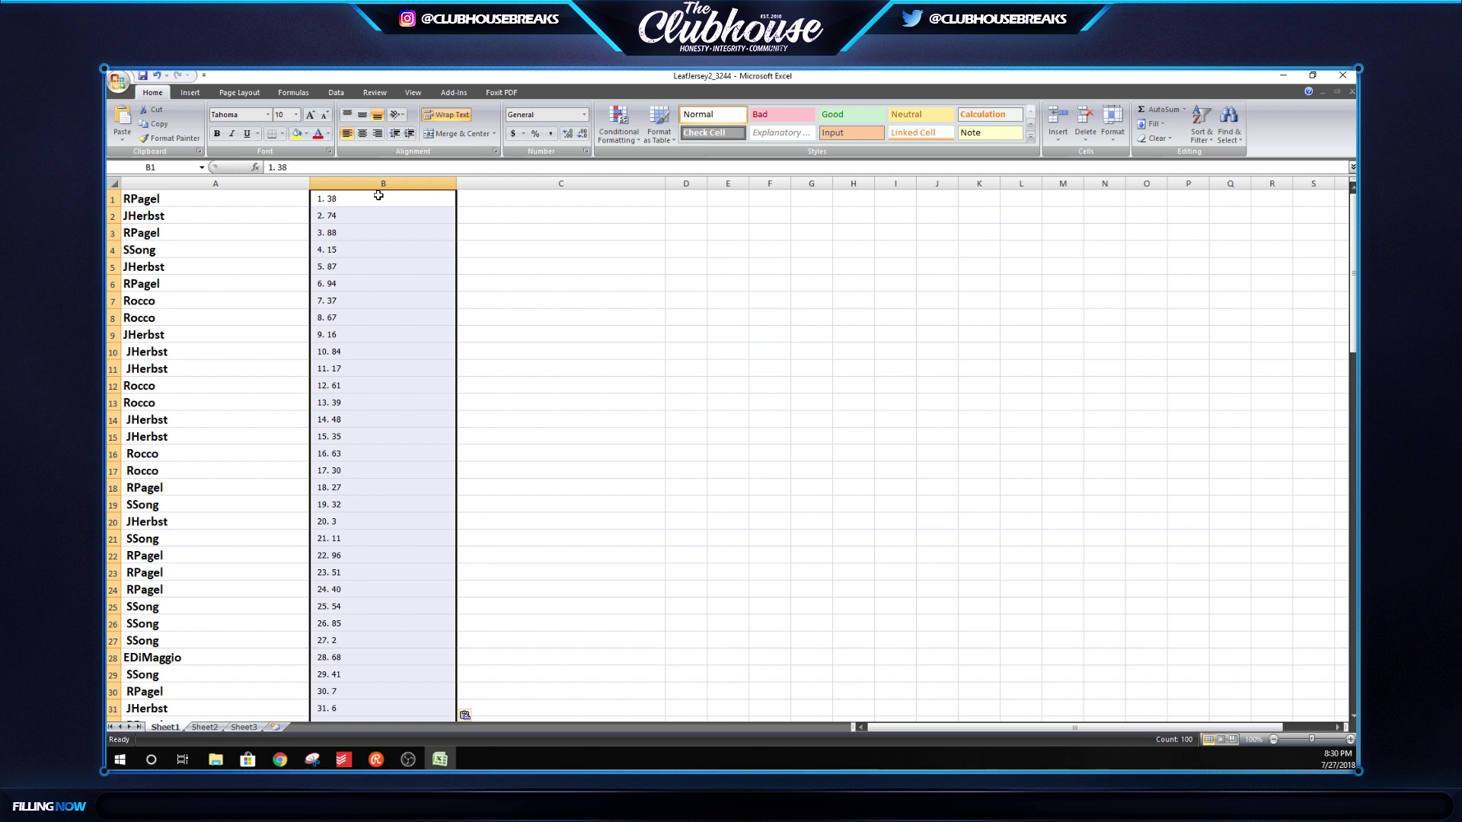
Copy the formula =RIGHT(A2, LEN(A2)-4) from the ExtendOffice page in Chrome and paste it into C1 of the Excel sheet
{"action": "left_click", "coordinate": [522, 196]}
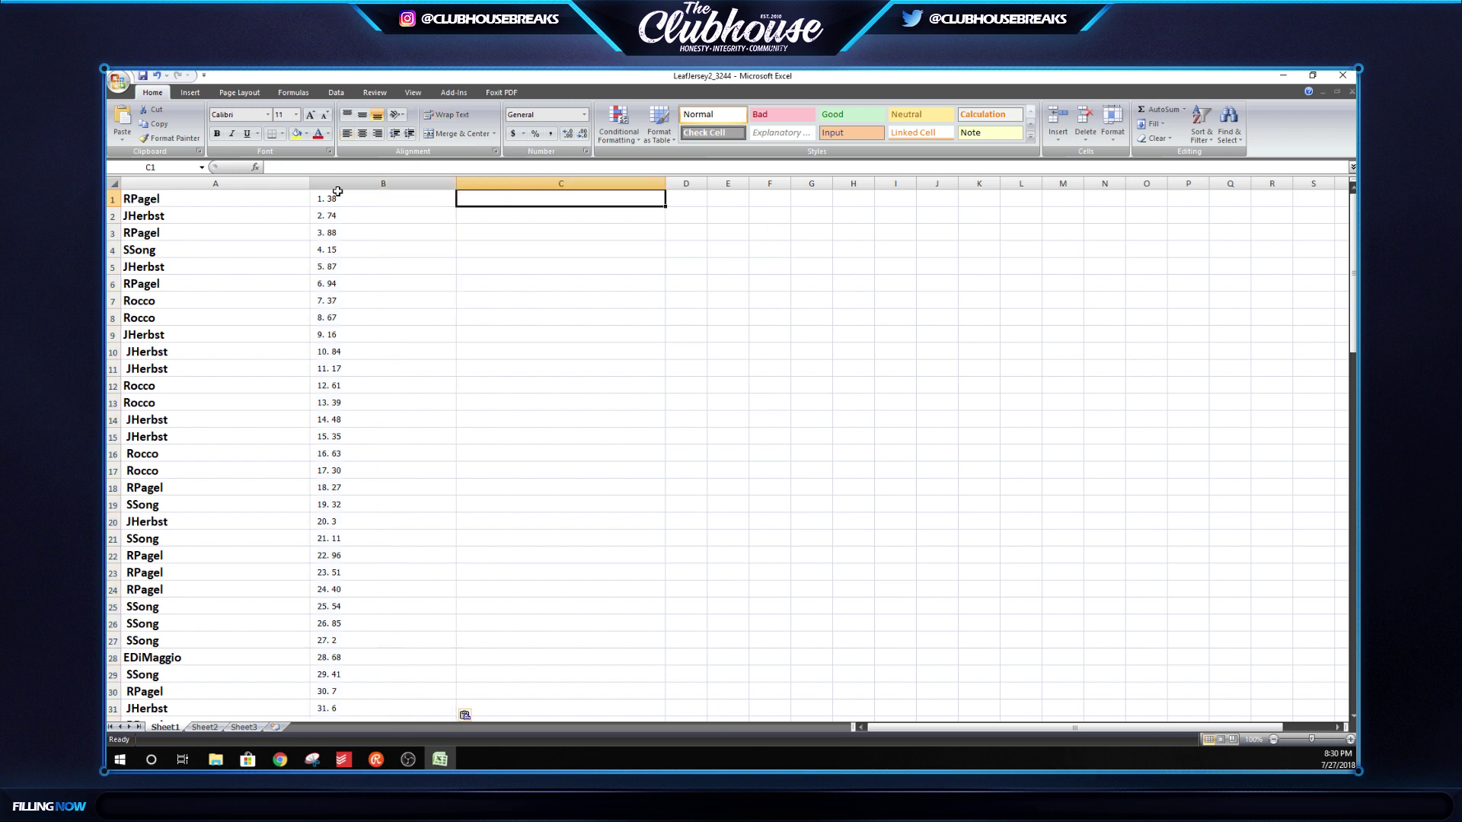
{"action": "left_click", "coordinate": [256, 205]}
{"action": "left_click", "coordinate": [485, 194]}
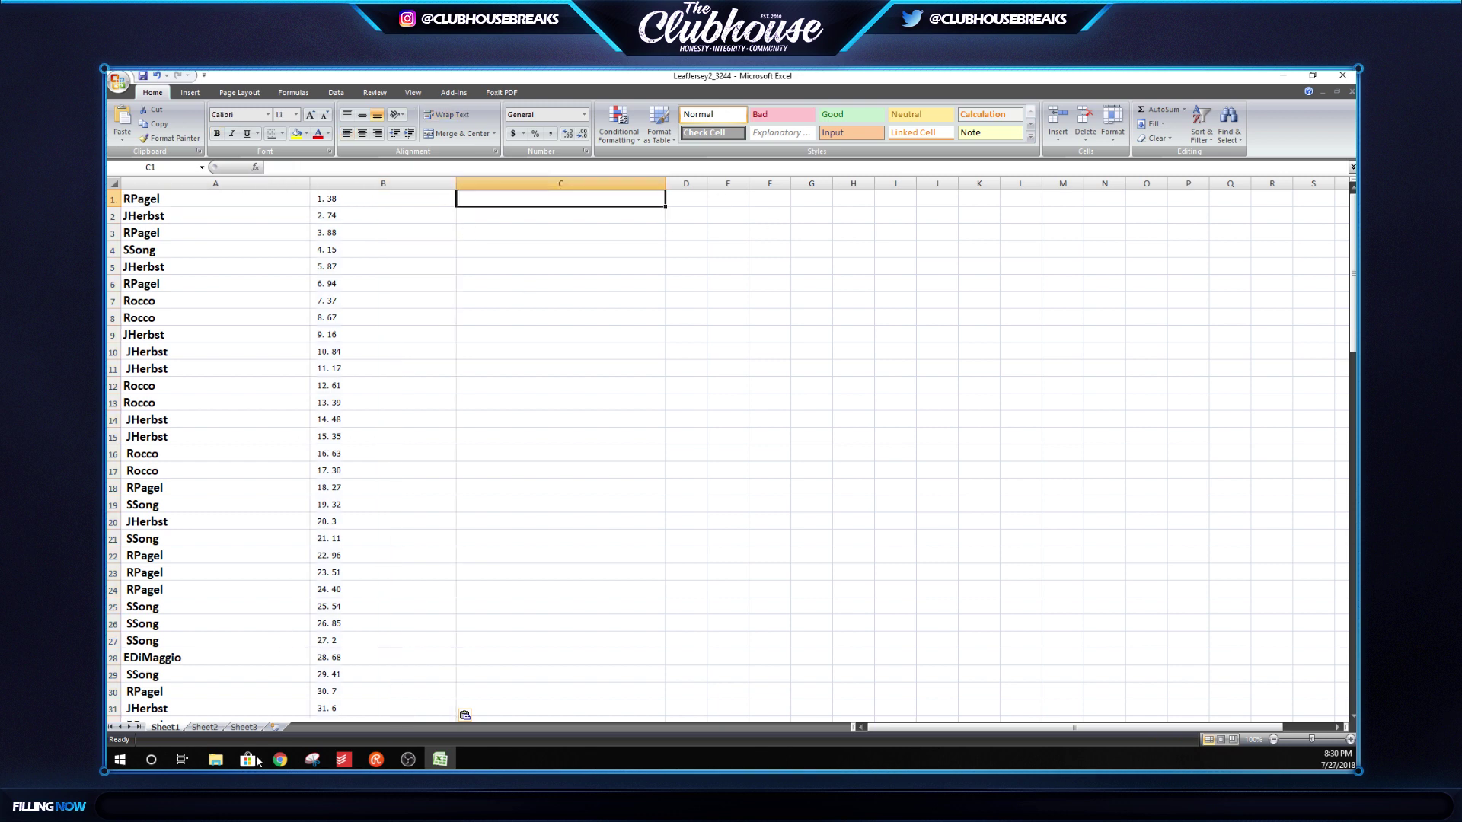
{"action": "left_click", "coordinate": [280, 759]}
{"action": "left_click", "coordinate": [670, 76]}
{"action": "left_click", "coordinate": [800, 76]}
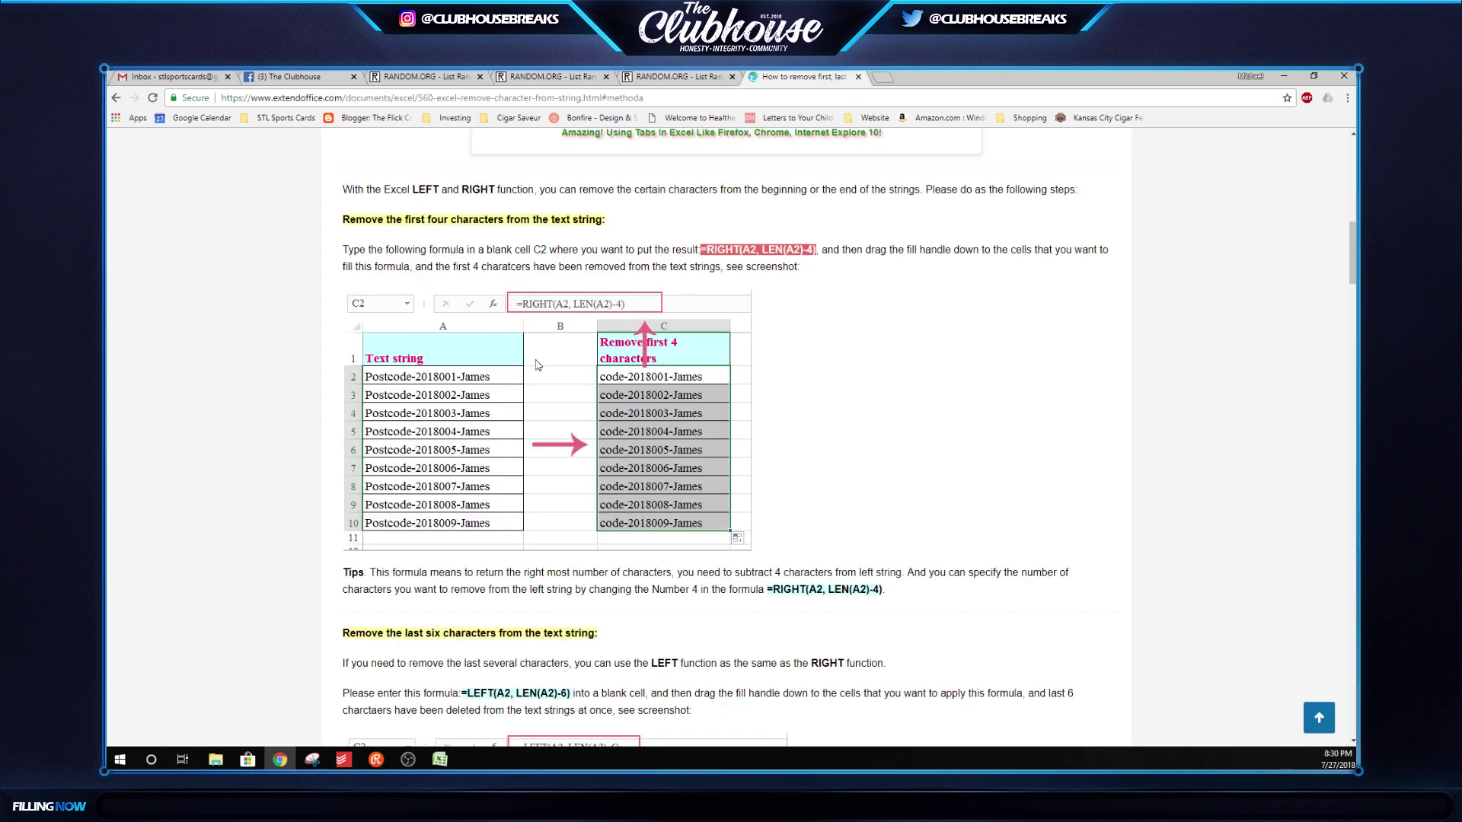
{"action": "right_click", "coordinate": [725, 248]}
{"action": "left_click", "coordinate": [750, 255]}
{"action": "left_click", "coordinate": [440, 759]}
{"action": "key", "text": "ctrl+v"}
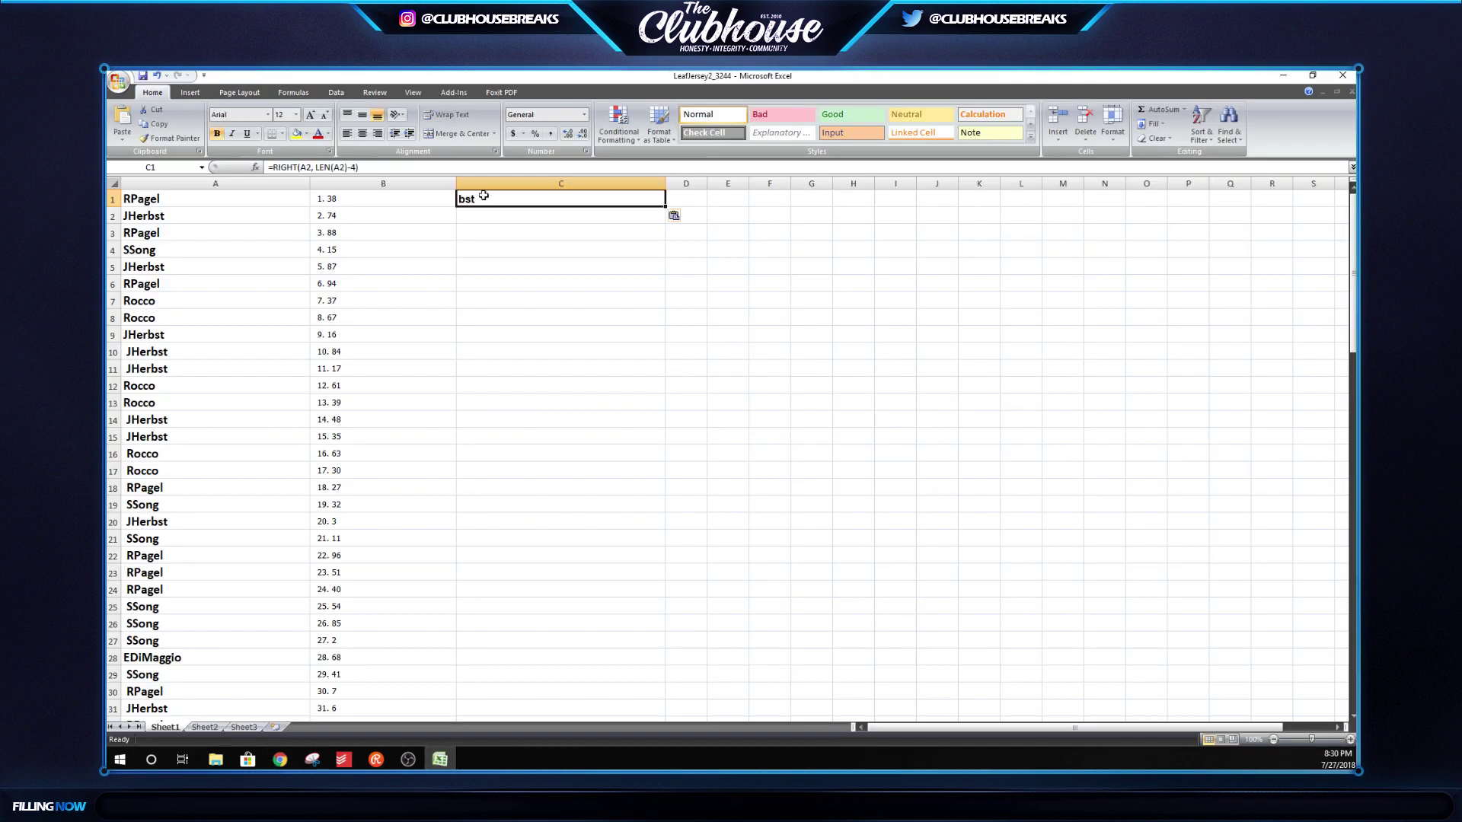
Change the formula in C1 to =RIGHT(B1, LEN(B1)-3)
{"action": "left_click", "coordinate": [309, 167]}
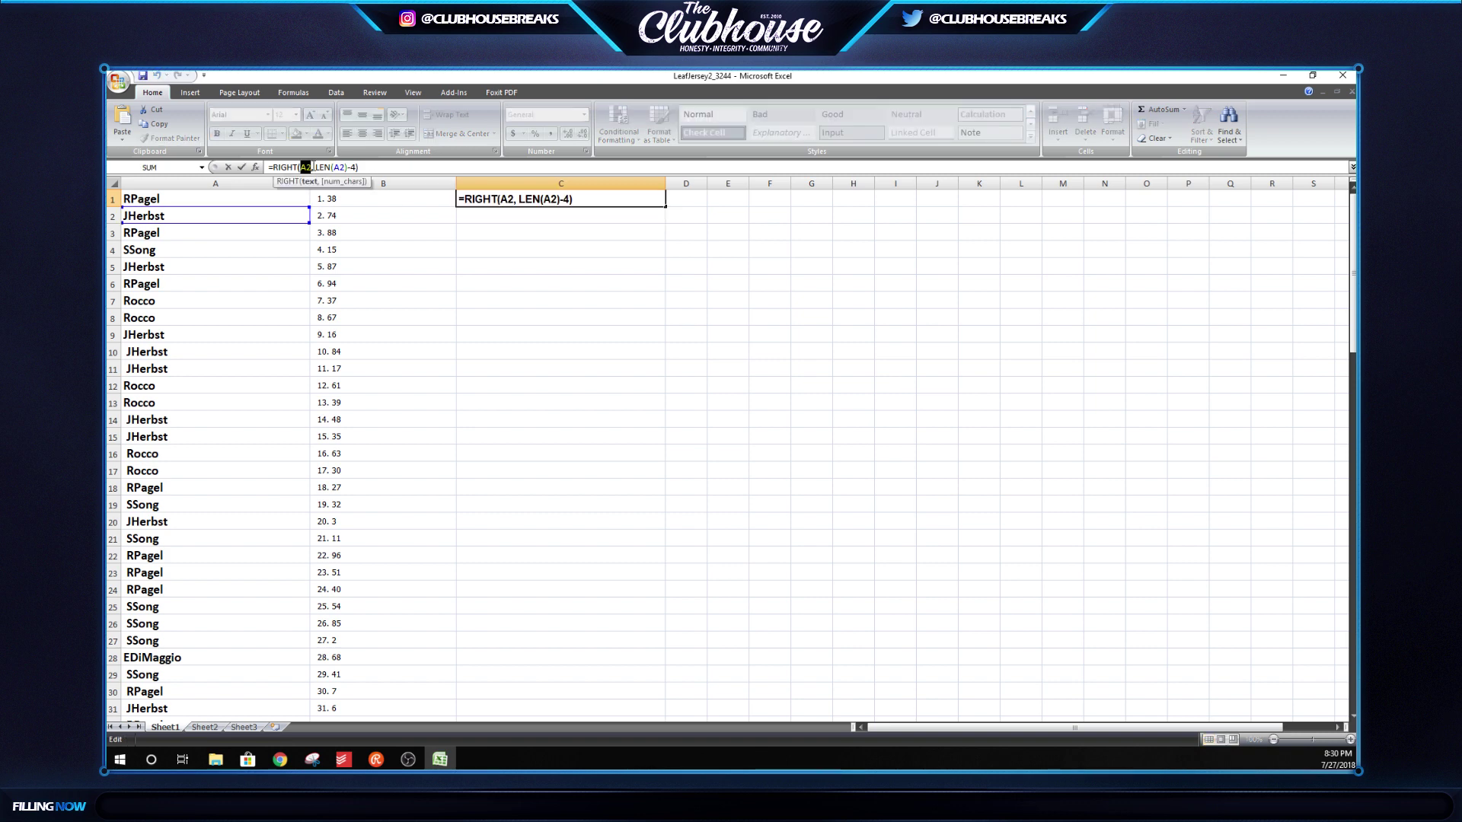
{"action": "type", "text": "B1"}
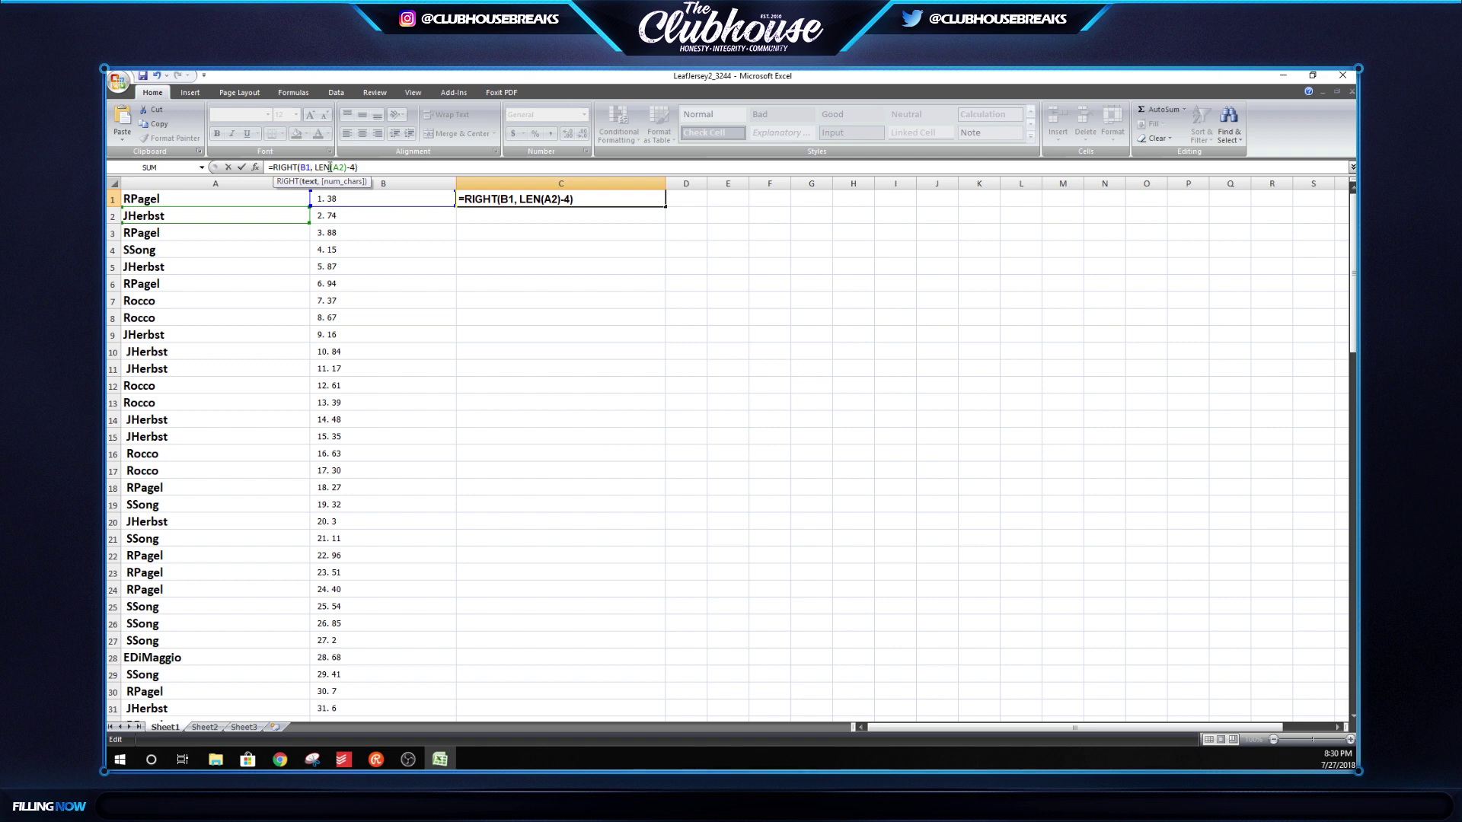
{"action": "type", "text": "B1"}
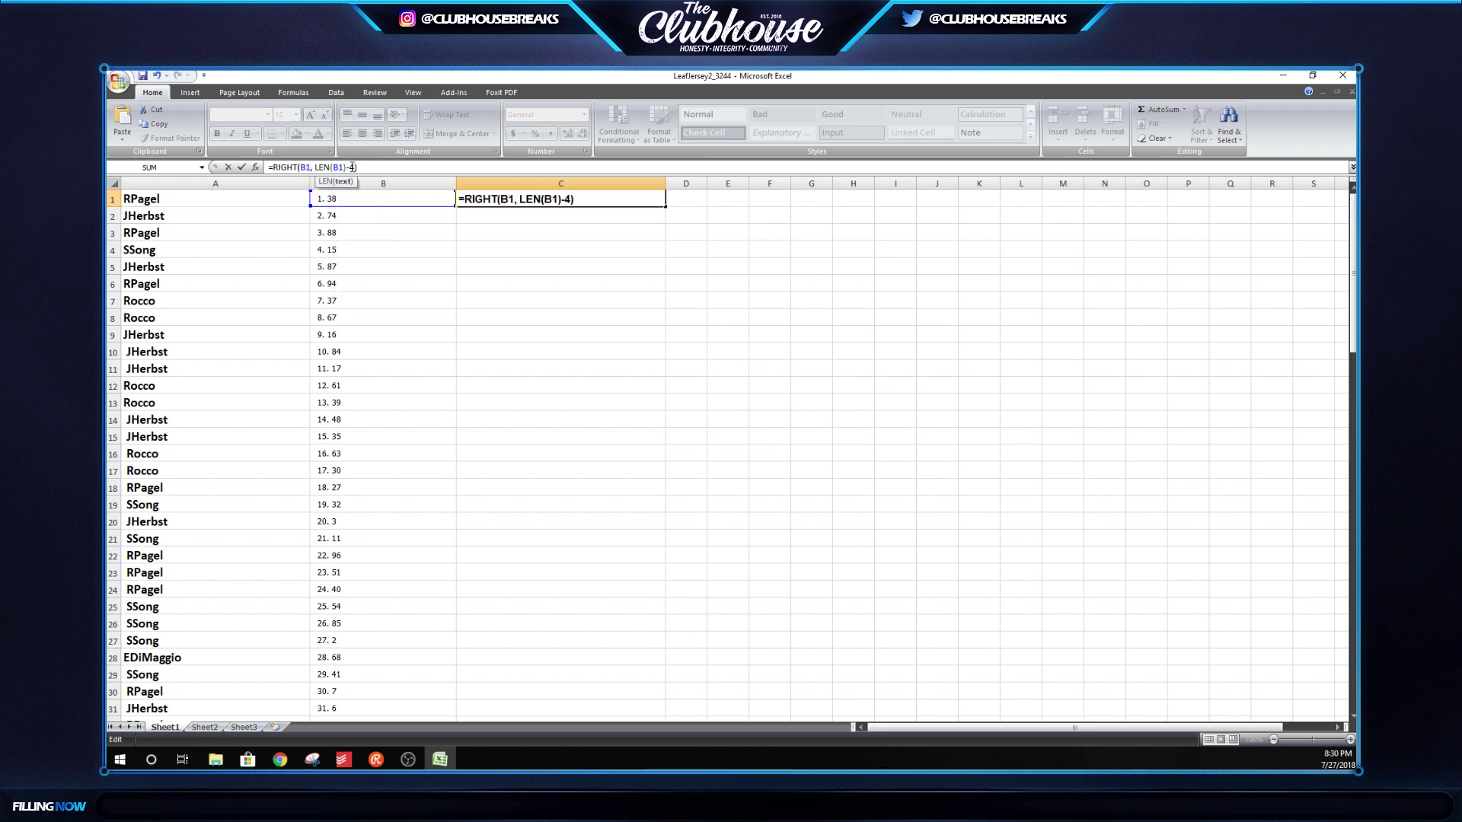
{"action": "left_click", "coordinate": [352, 167]}
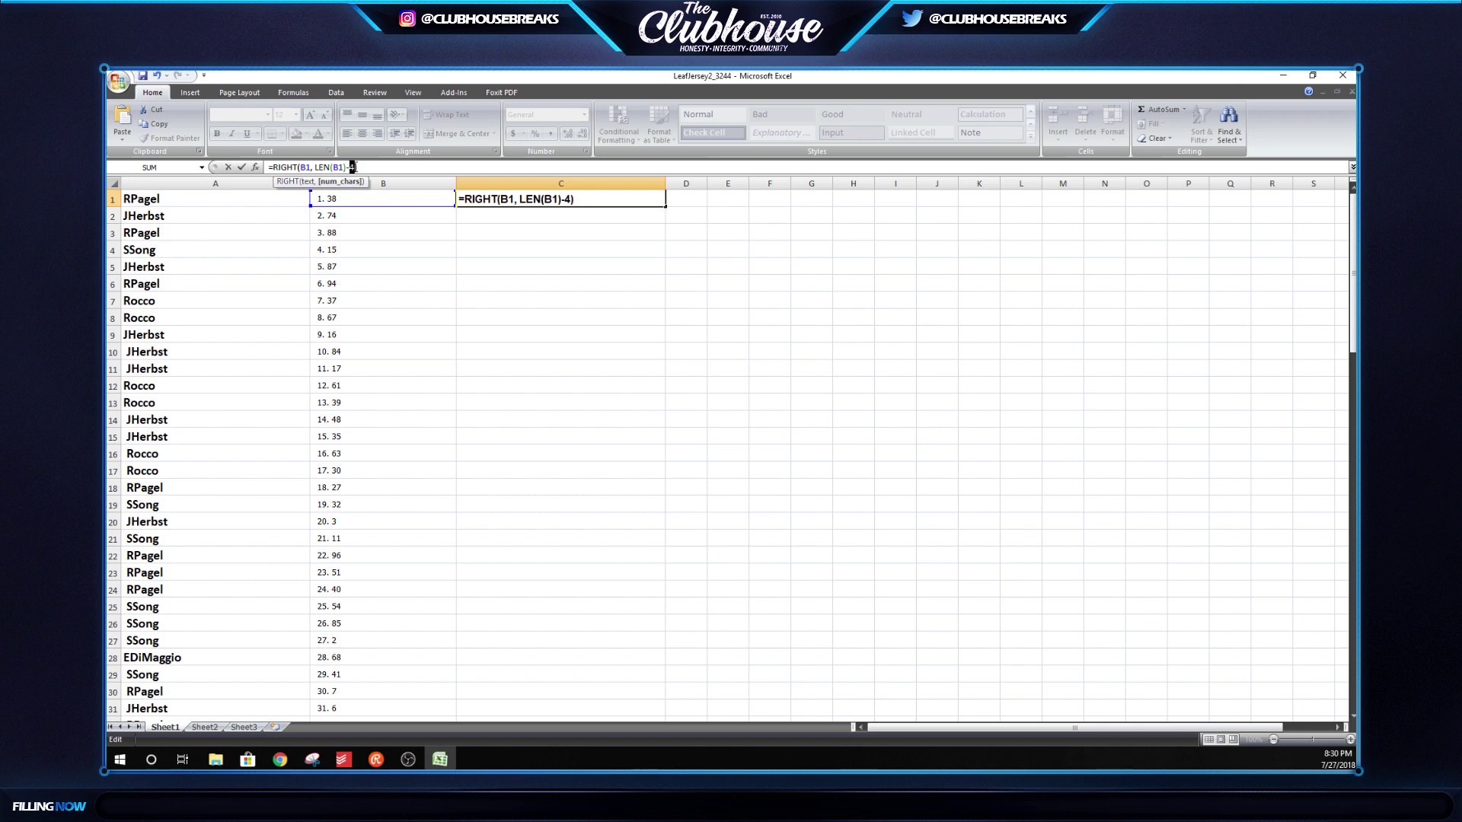
{"action": "left_click", "coordinate": [471, 246]}
{"action": "left_click", "coordinate": [478, 200]}
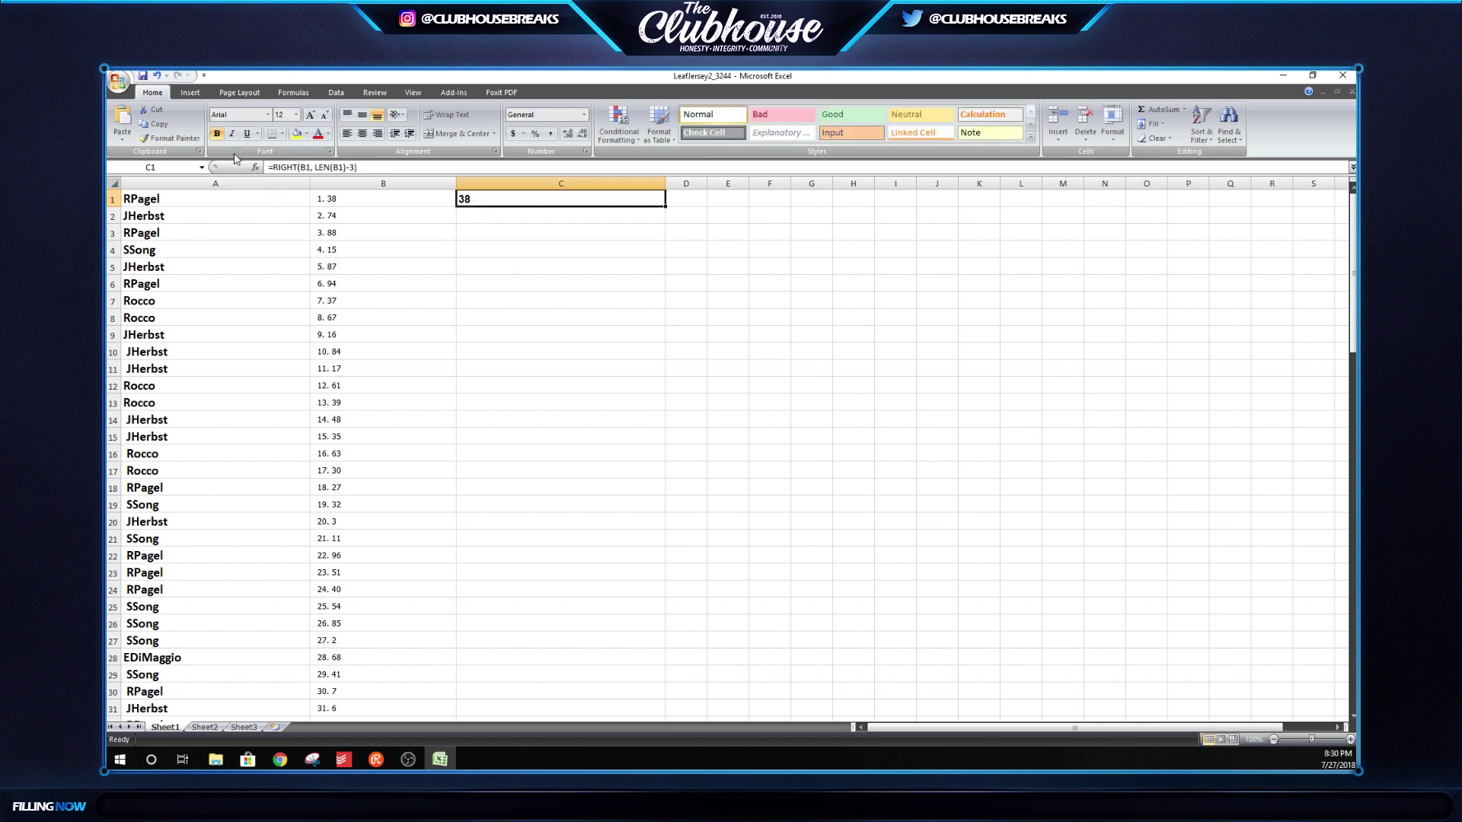
Copy the C1 formula into C2:C100 to strip the list numbers from every row of column B
{"action": "left_click", "coordinate": [169, 138]}
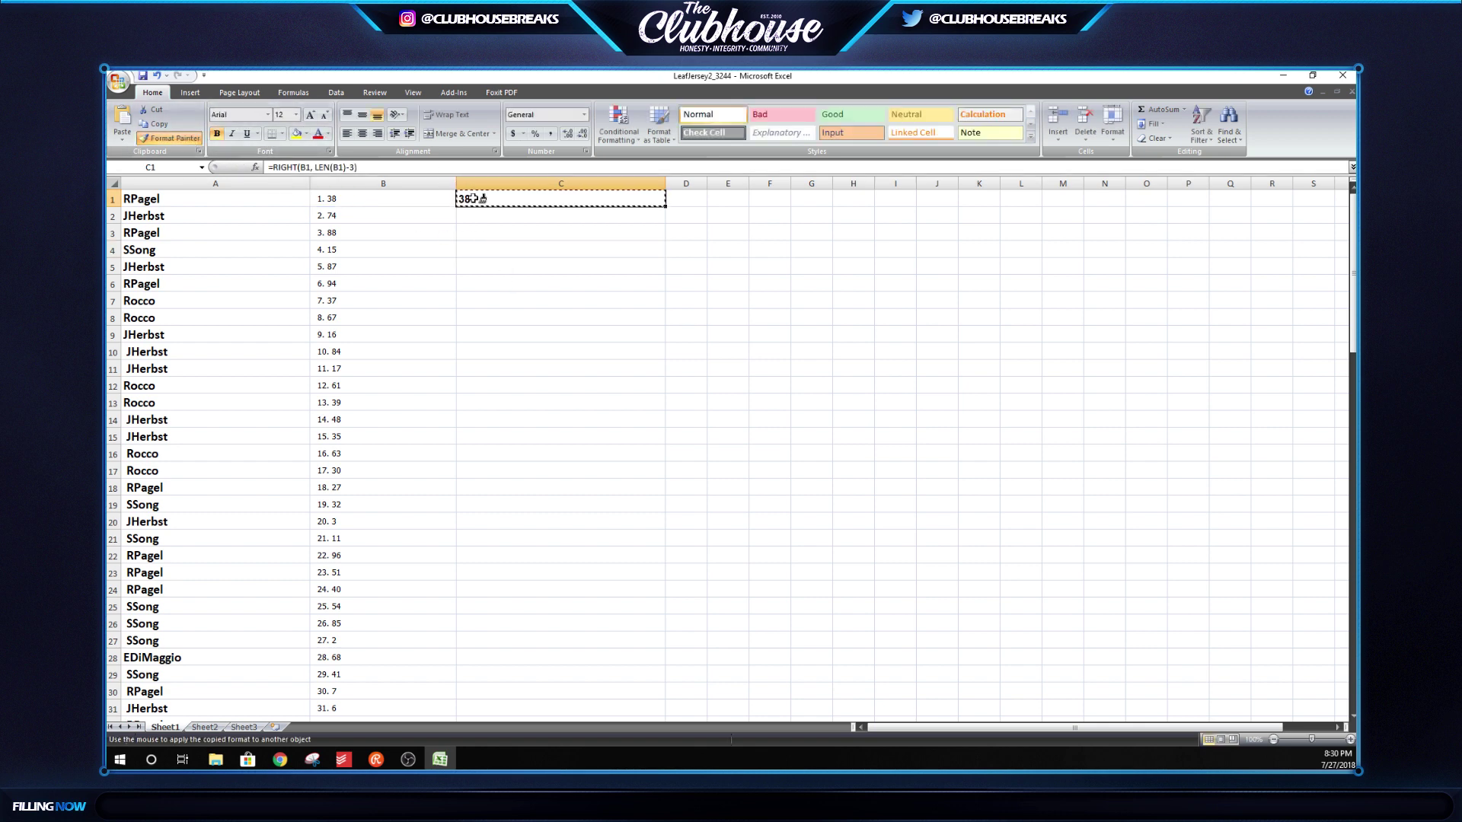
{"action": "key", "text": "ctrl+c"}
{"action": "mouse_move", "coordinate": [473, 211]}
{"action": "left_mouse_down"}
{"action": "mouse_move", "coordinate": [495, 715]}
{"action": "mouse_move", "coordinate": [525, 758]}
{"action": "mouse_move", "coordinate": [499, 692]}
{"action": "left_mouse_up"}
{"action": "key", "text": "ctrl+v"}
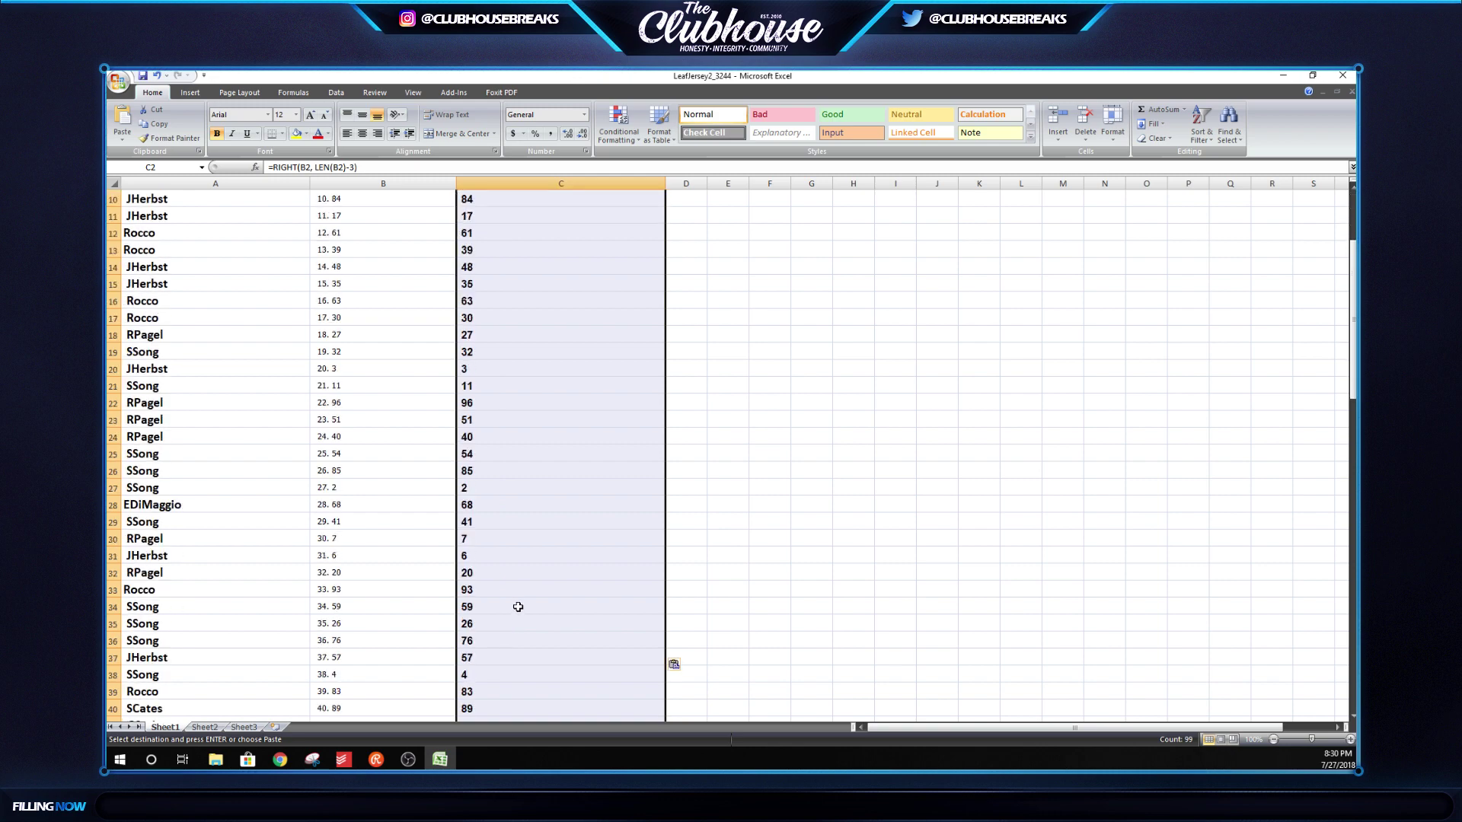
{"action": "scroll", "coordinate": [518, 606], "scroll_direction": "down", "scroll_amount": 20}
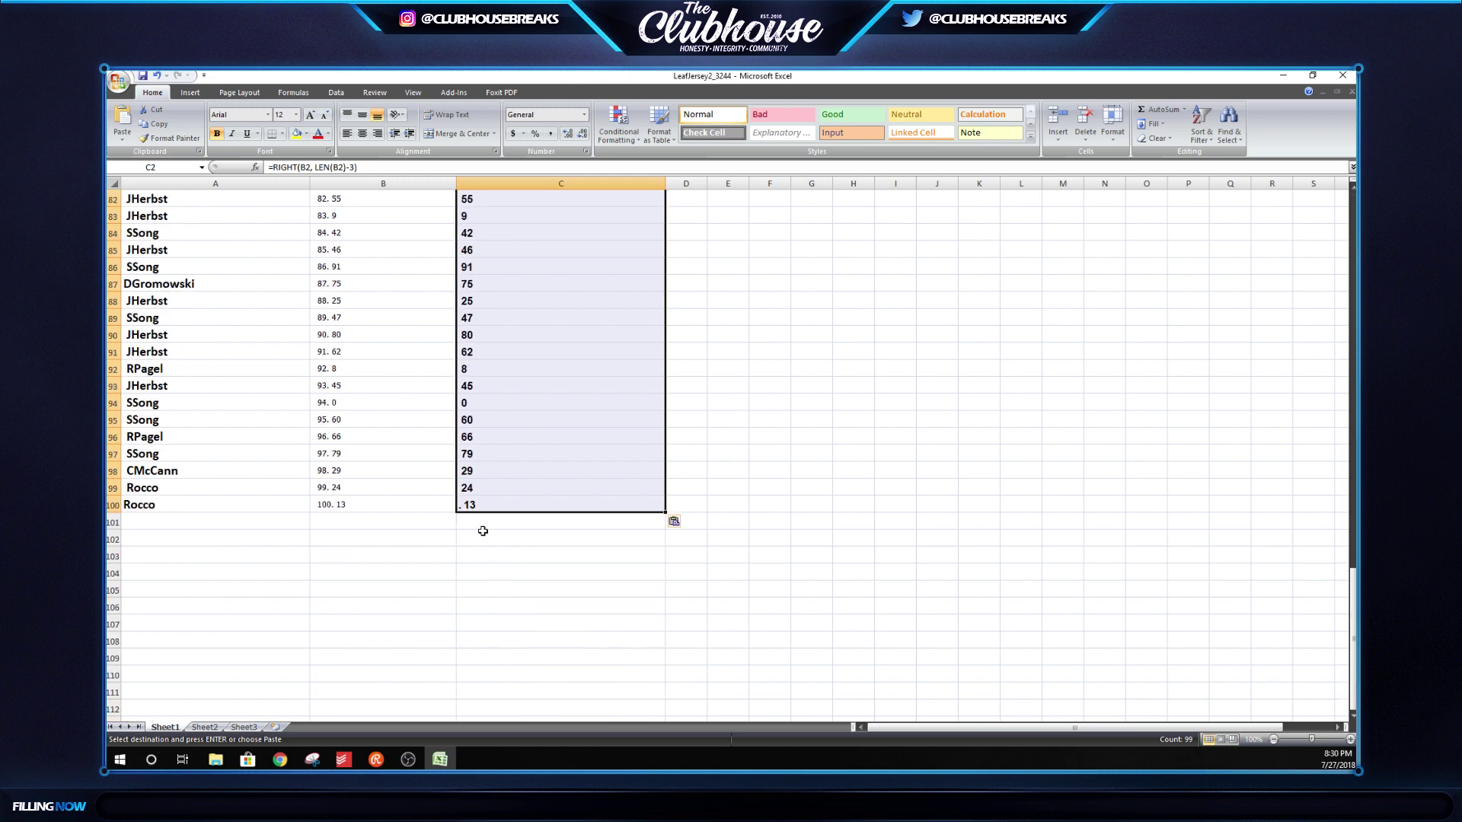
{"action": "double_click", "coordinate": [467, 506]}
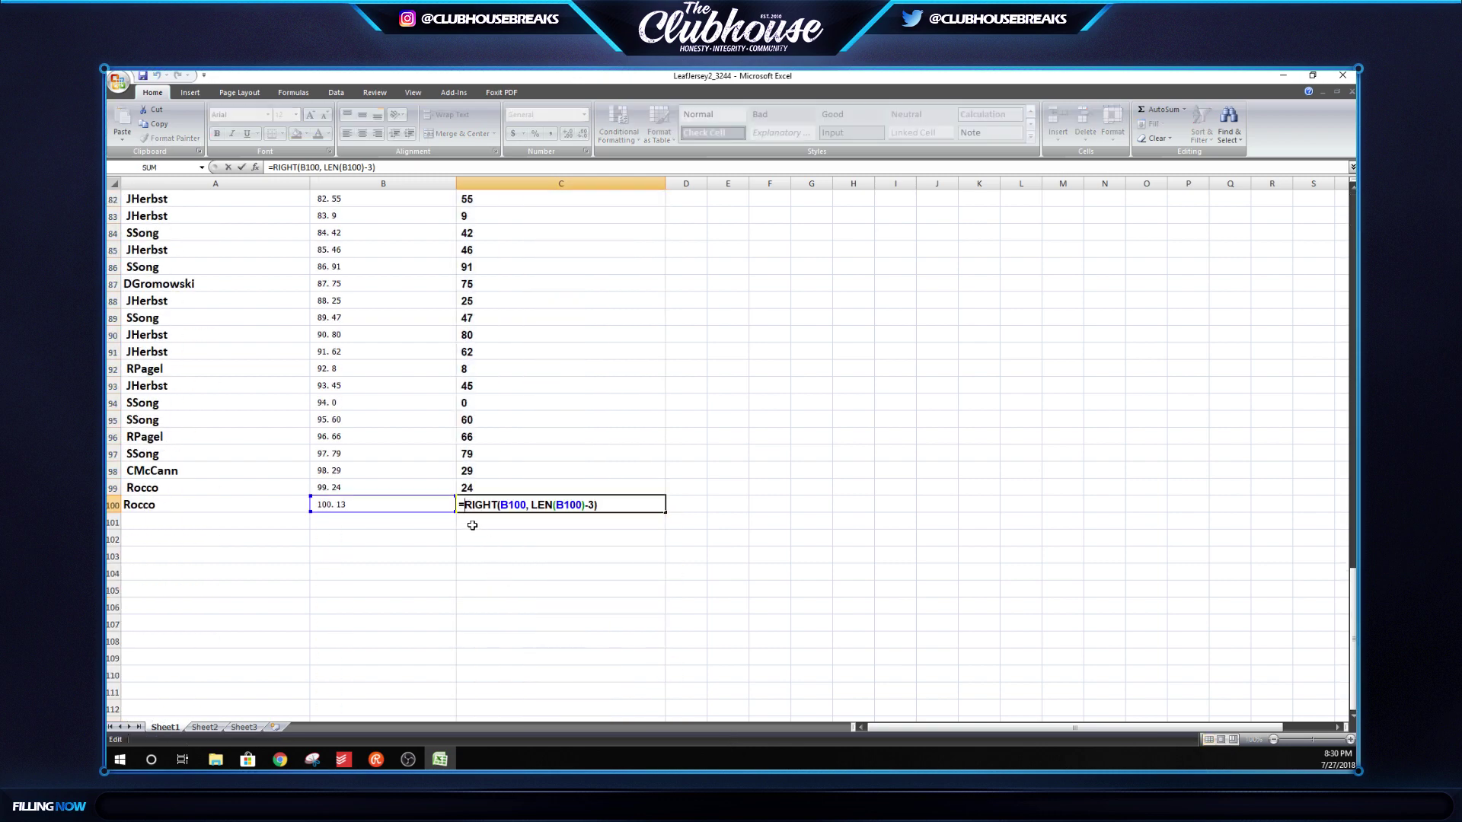
{"action": "left_click", "coordinate": [496, 502]}
{"action": "left_click", "coordinate": [191, 351]}
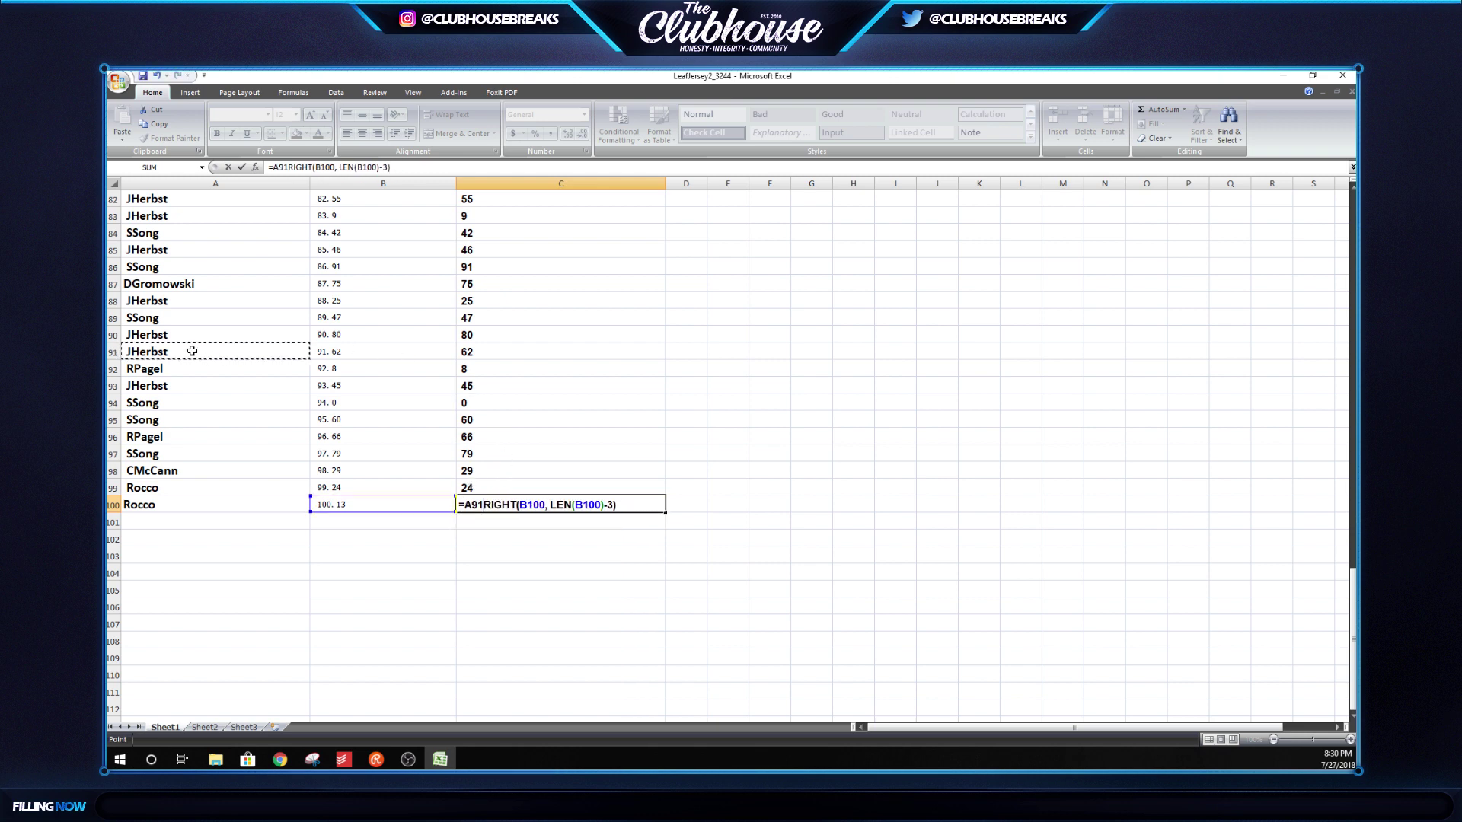
{"action": "key", "text": "BackSpace"}
{"action": "key", "text": "BackSpace"}
{"action": "key", "text": "BackSpace"}
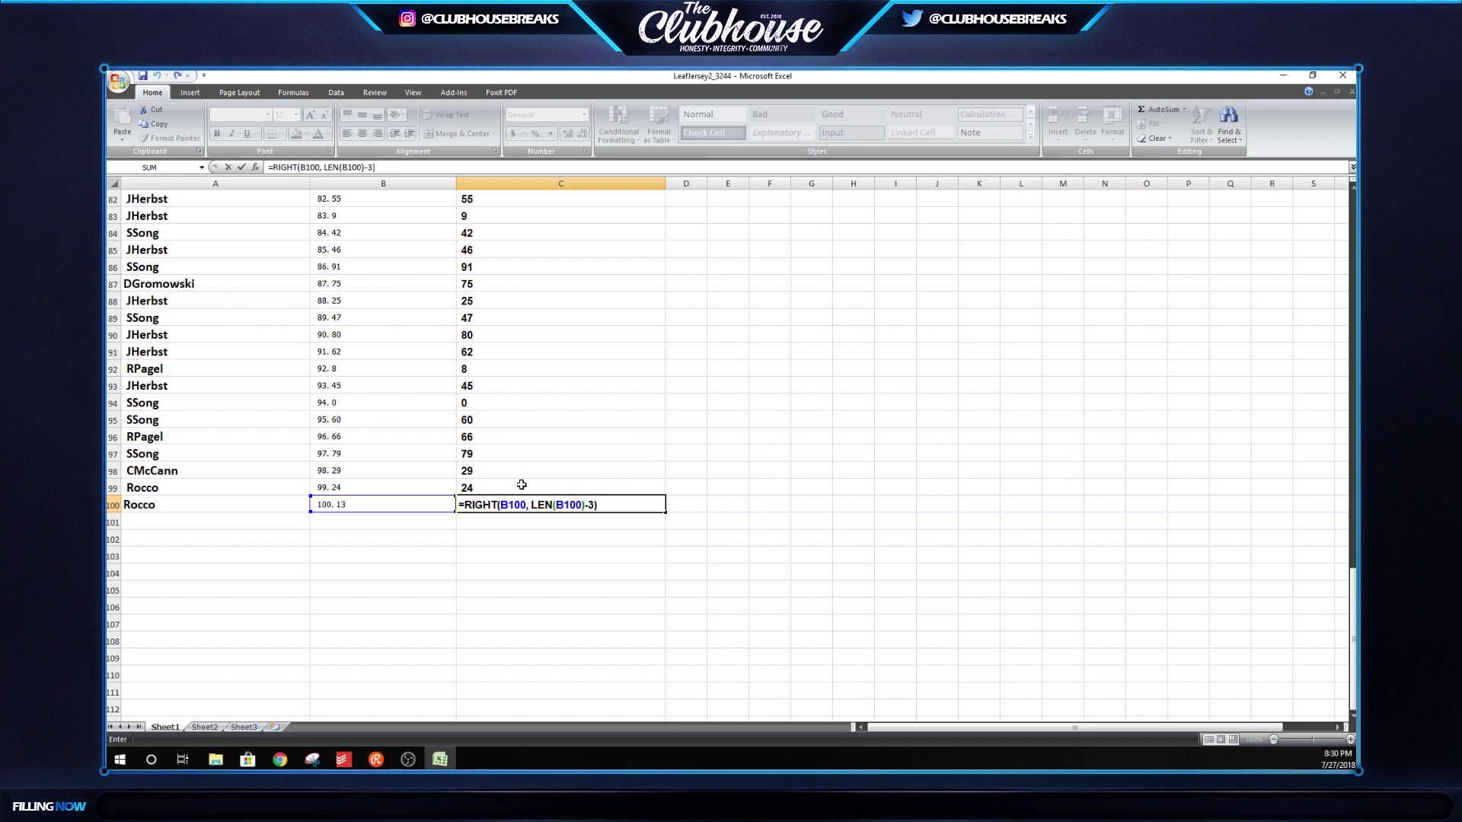
{"action": "left_click", "coordinate": [511, 517]}
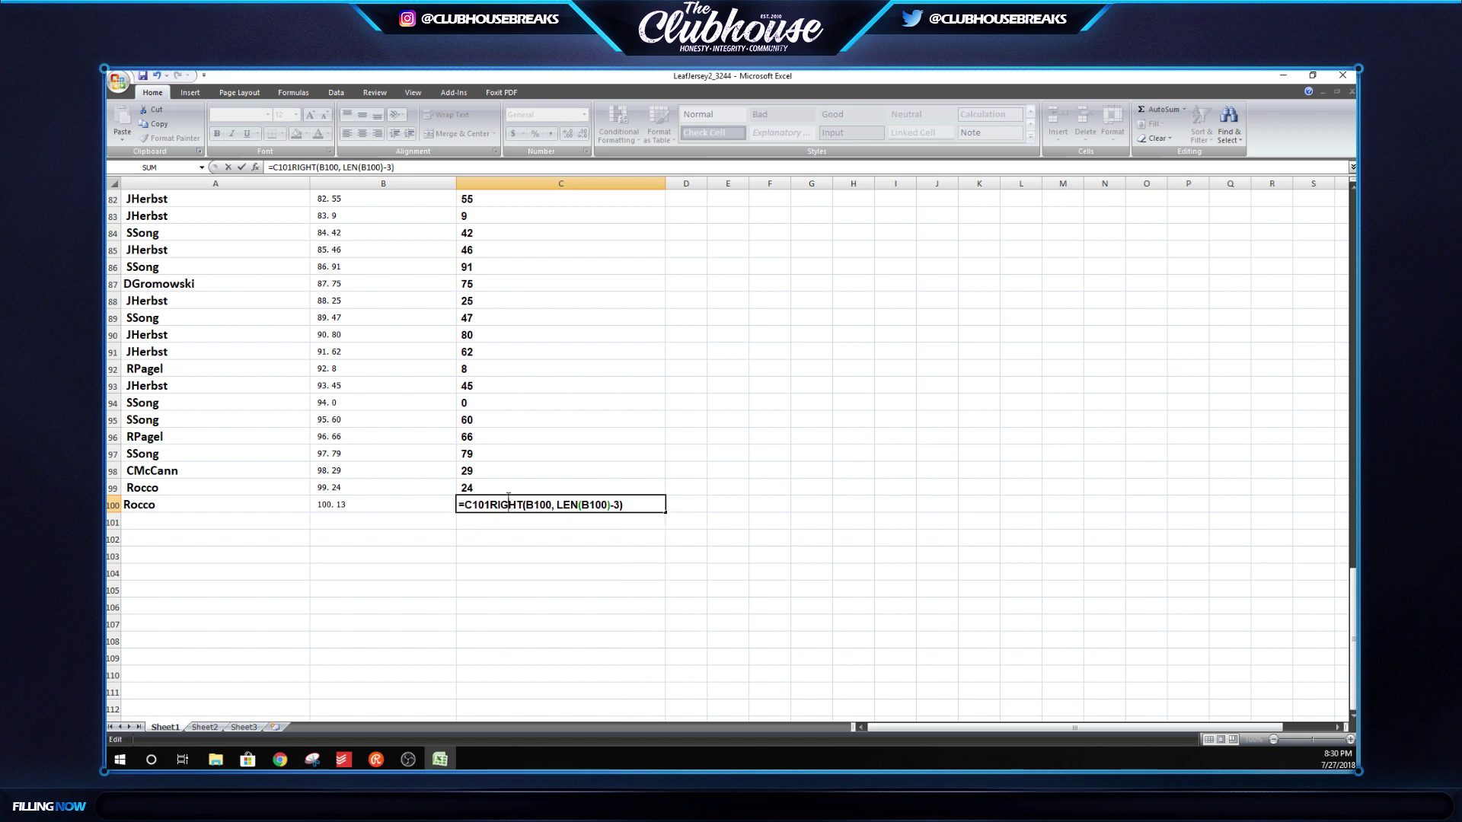
{"action": "key", "text": "Return"}
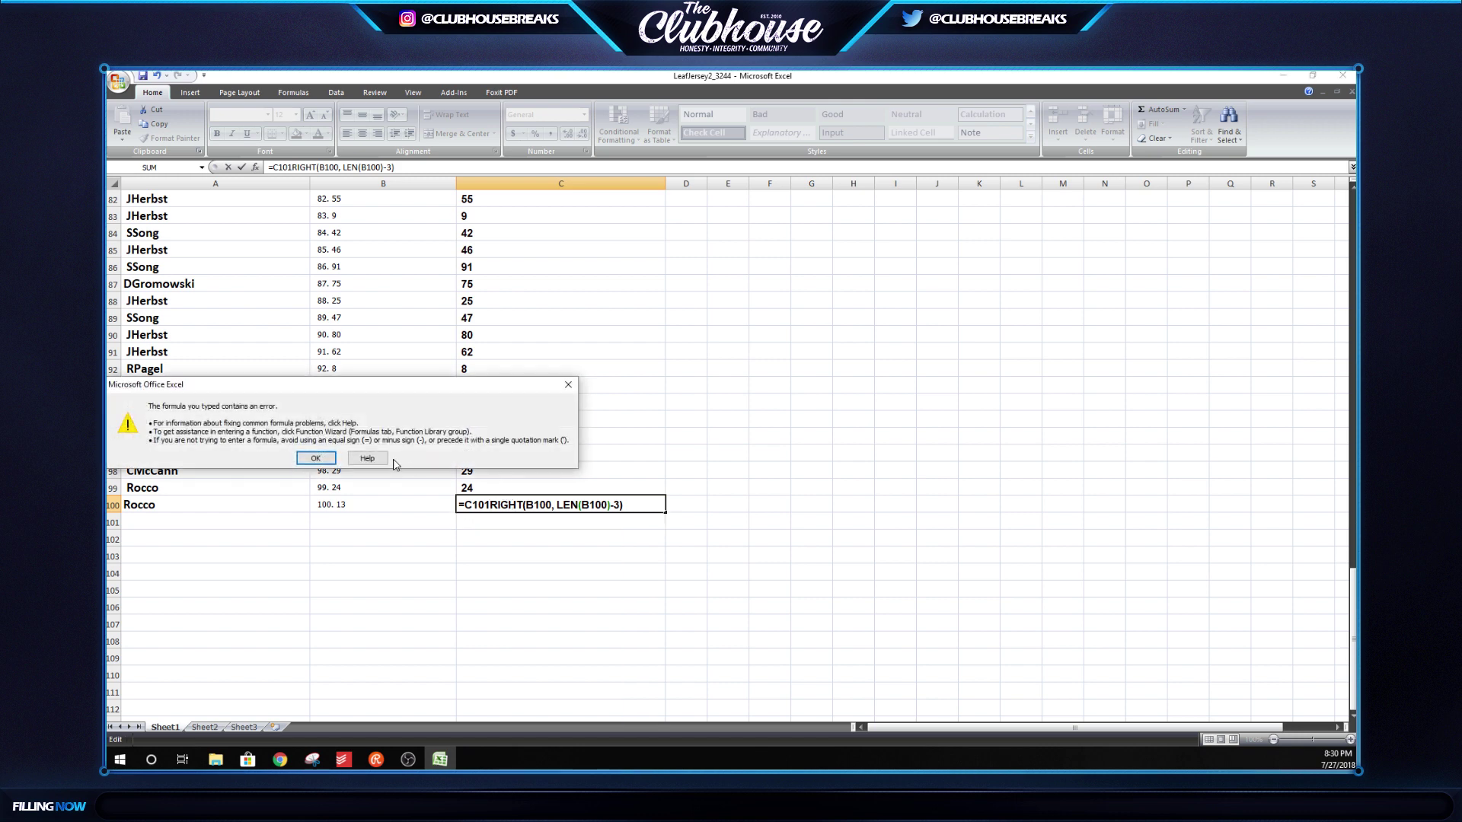
{"action": "left_click", "coordinate": [568, 385]}
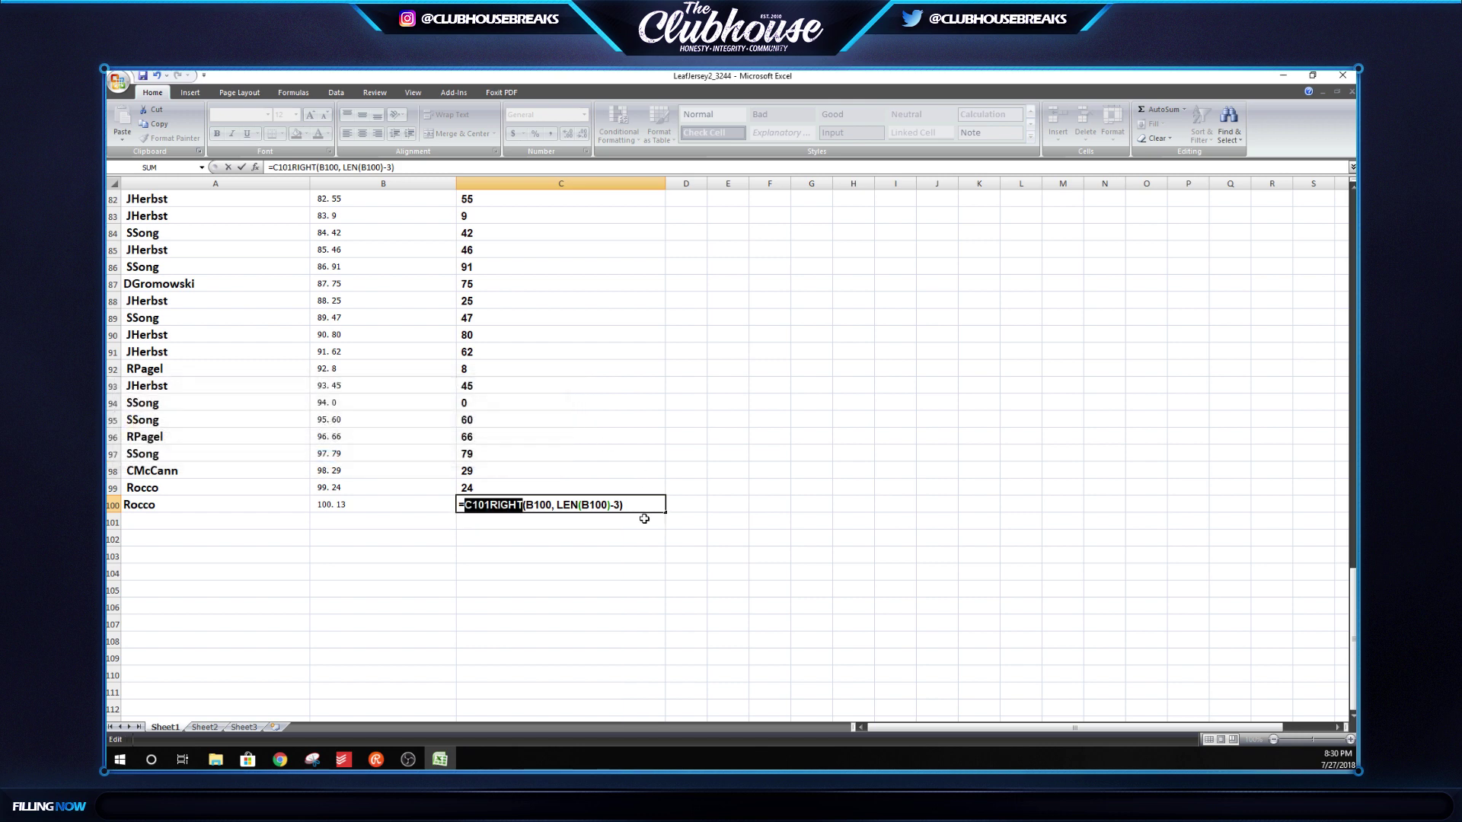
{"action": "key", "text": "Left"}
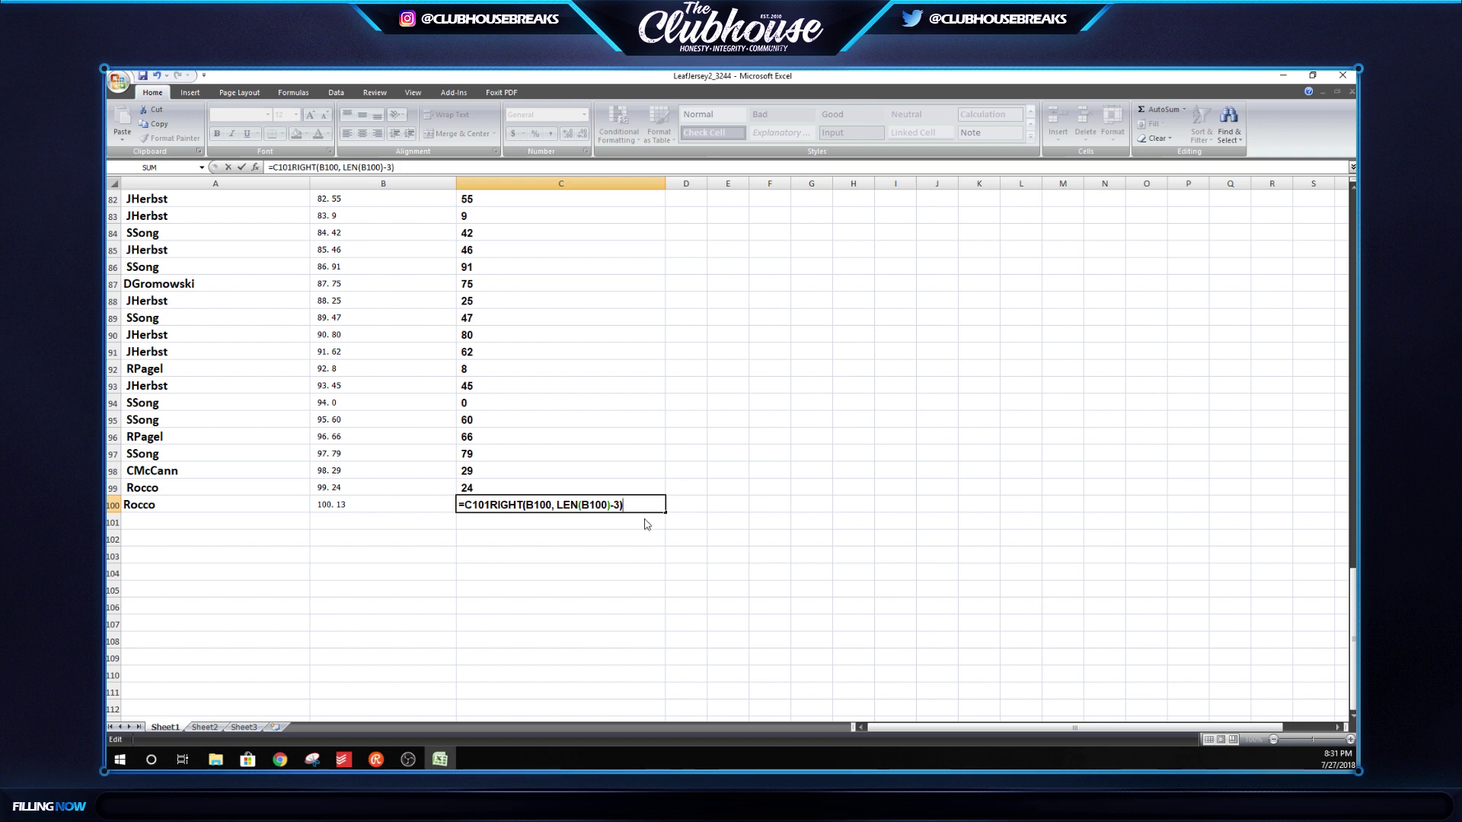
{"action": "key", "text": "Return"}
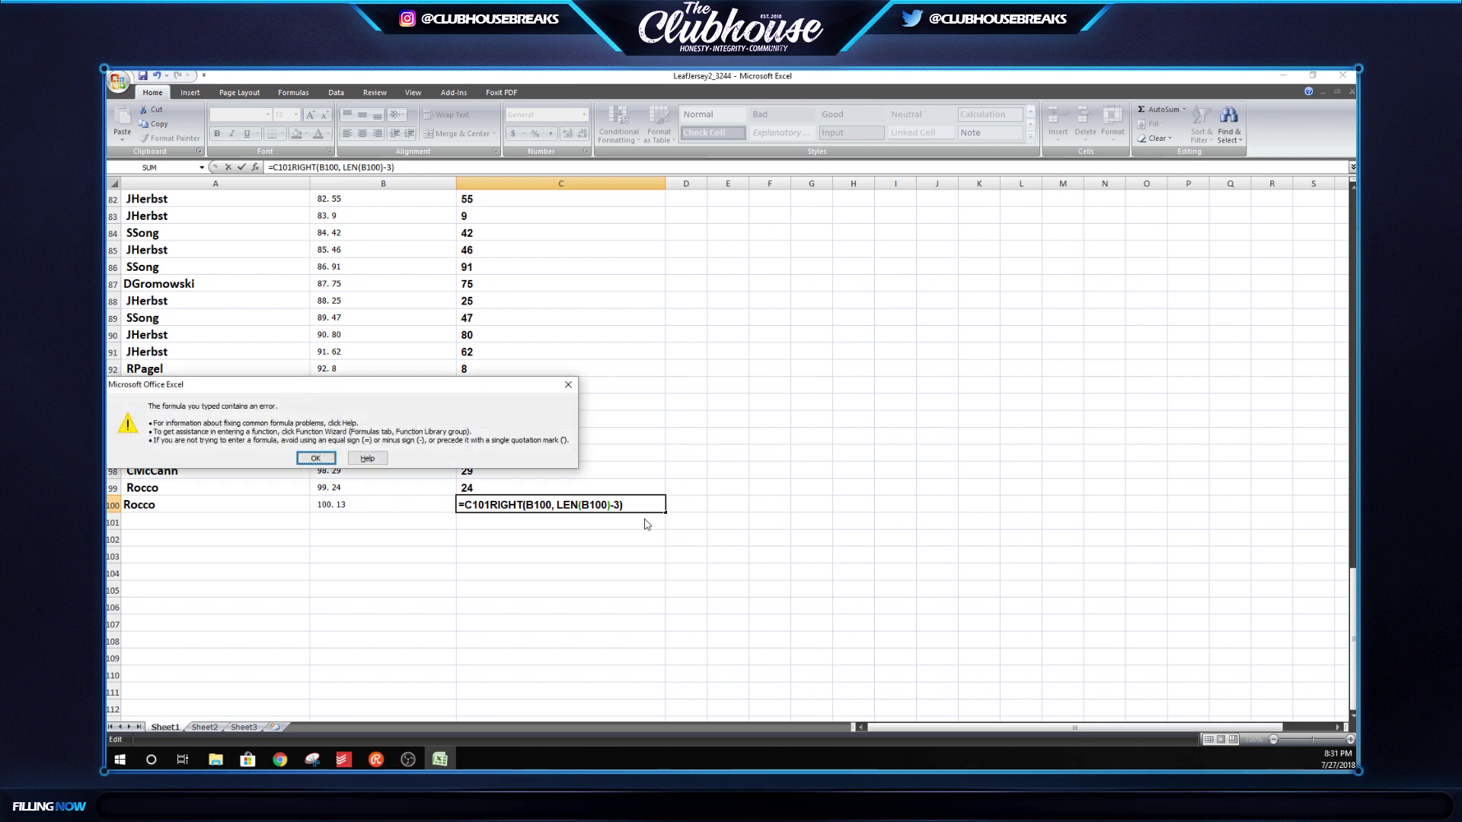
{"action": "left_click", "coordinate": [314, 458]}
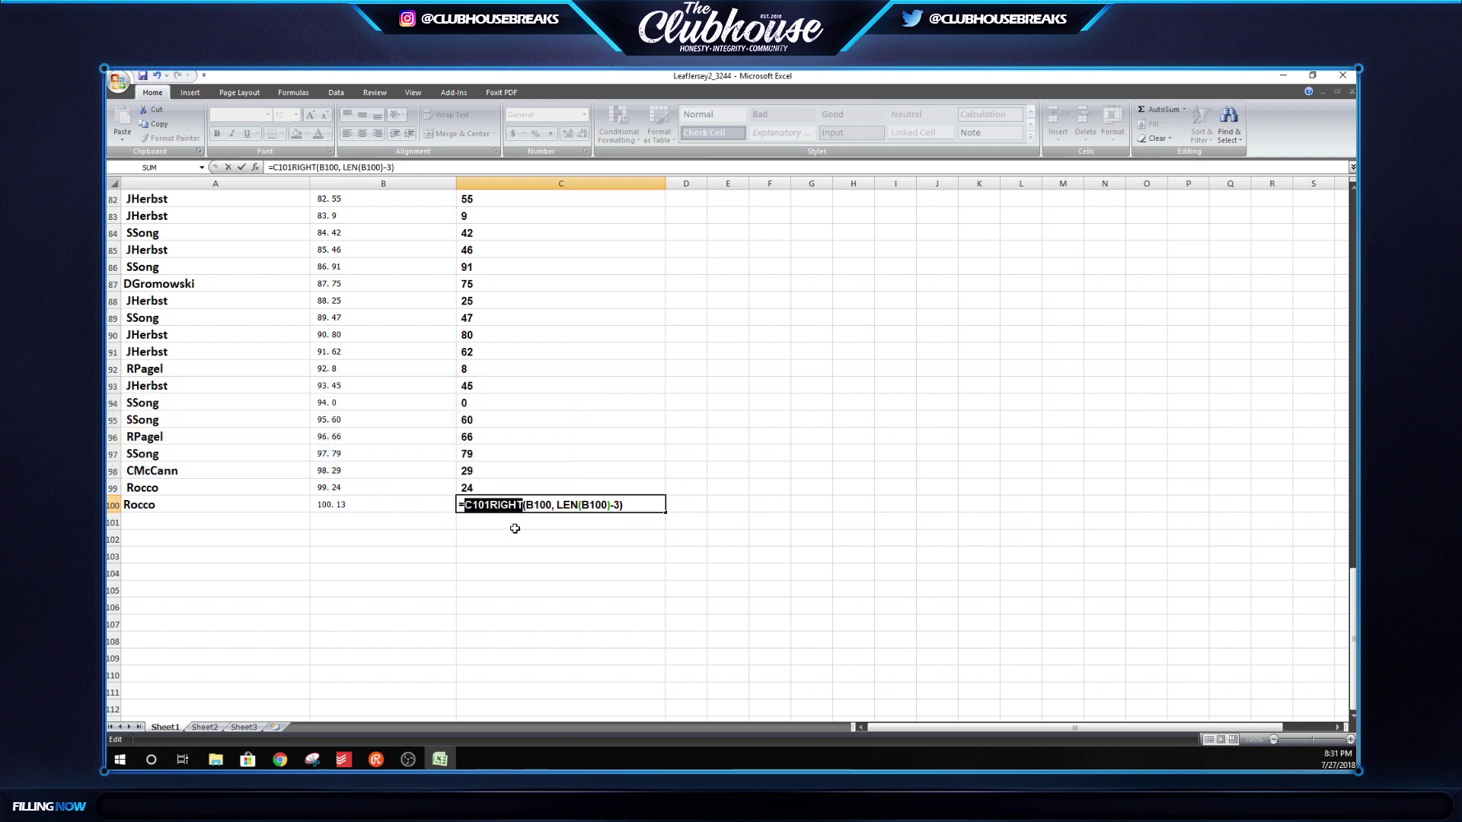
Clear the broken formula from C100, enter 13 instead, and left-align the cell
{"action": "key", "text": "BackSpace"}
{"action": "key", "text": "shift+End"}
{"action": "key", "text": "BackSpace"}
{"action": "key", "text": "BackSpace"}
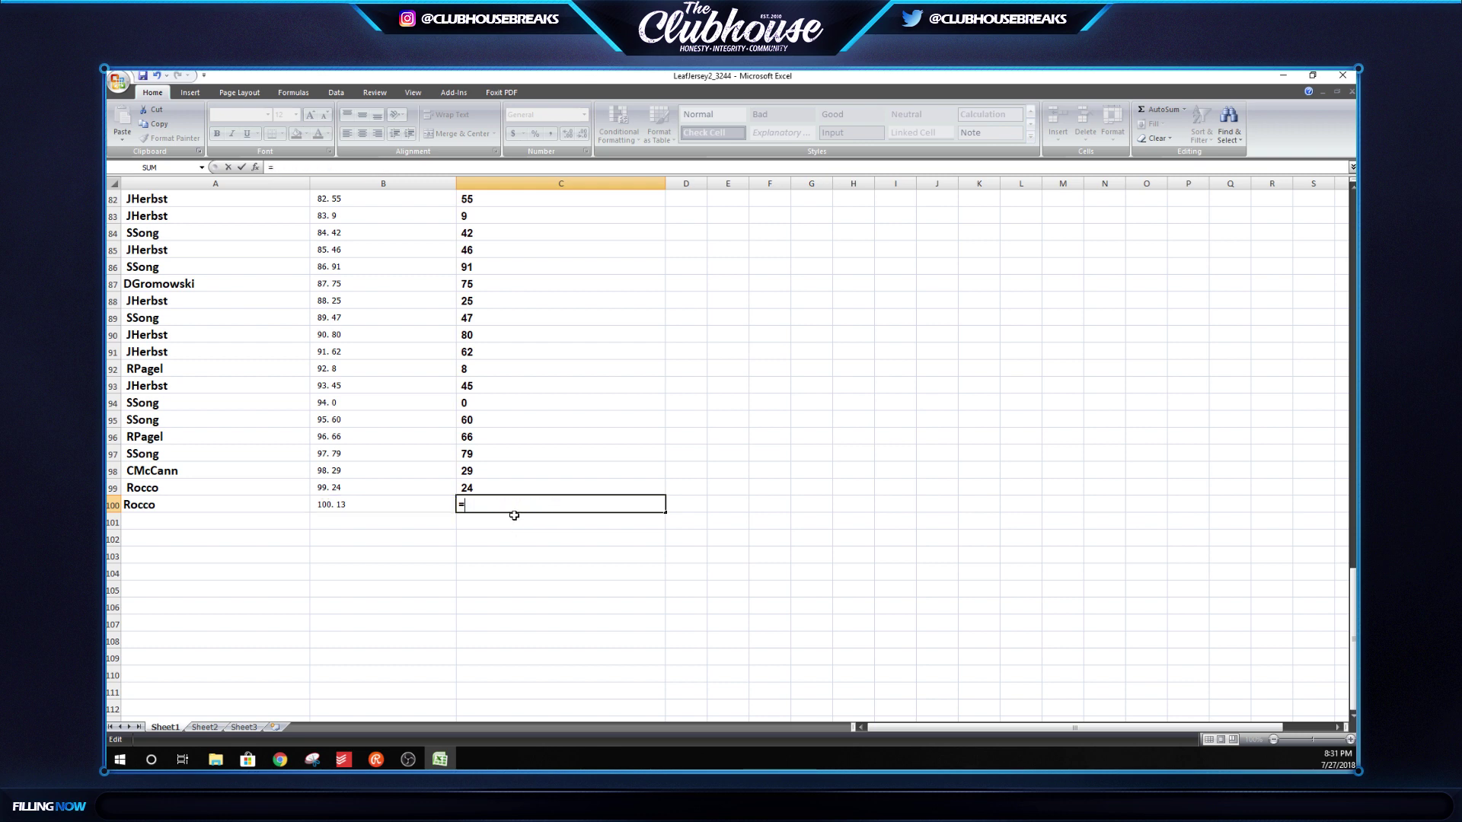
{"action": "key", "text": "Return"}
{"action": "left_click", "coordinate": [503, 504]}
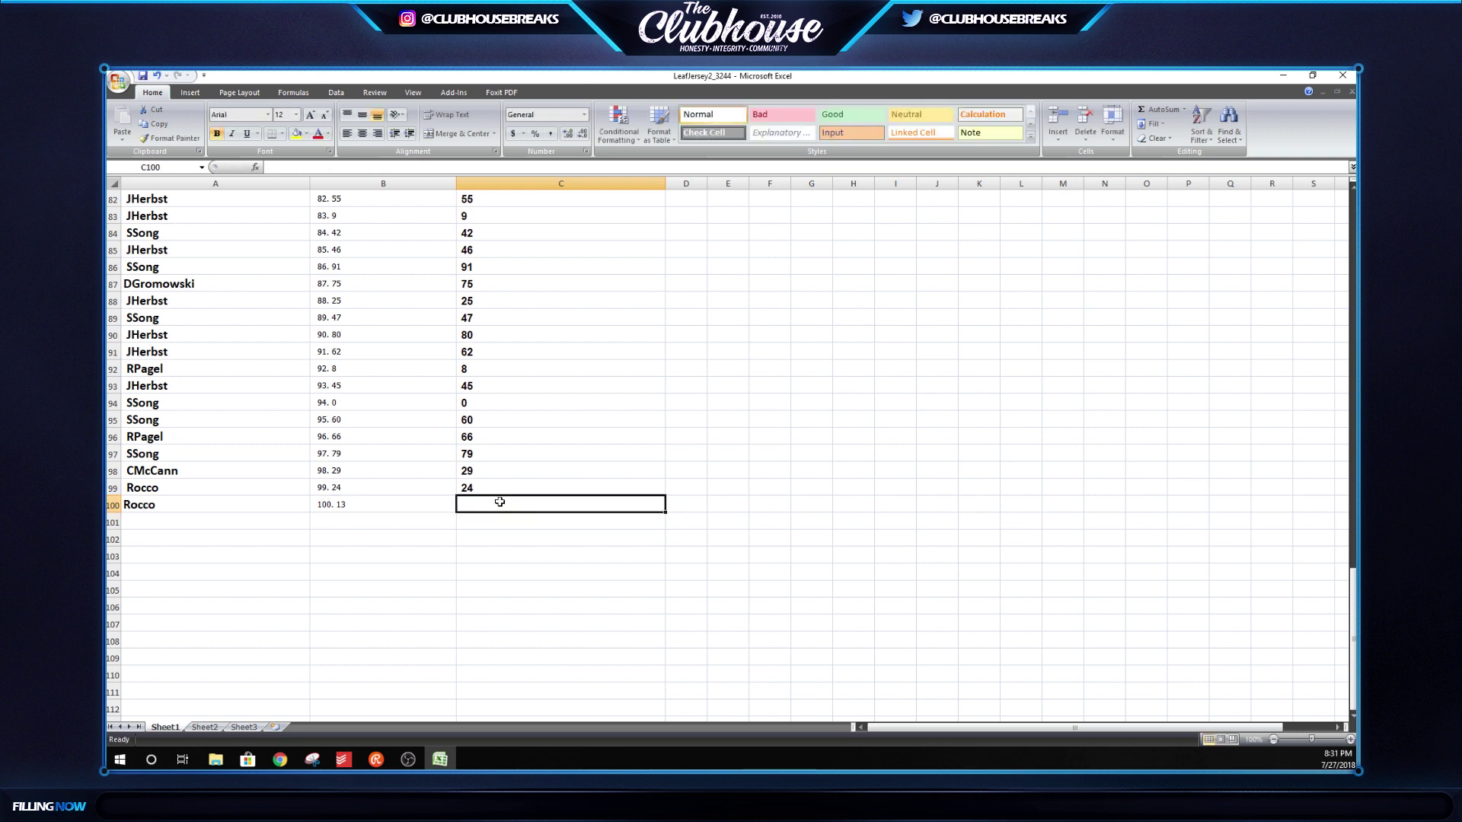
{"action": "type", "text": "13"}
{"action": "key", "text": "Return"}
{"action": "left_click", "coordinate": [503, 504]}
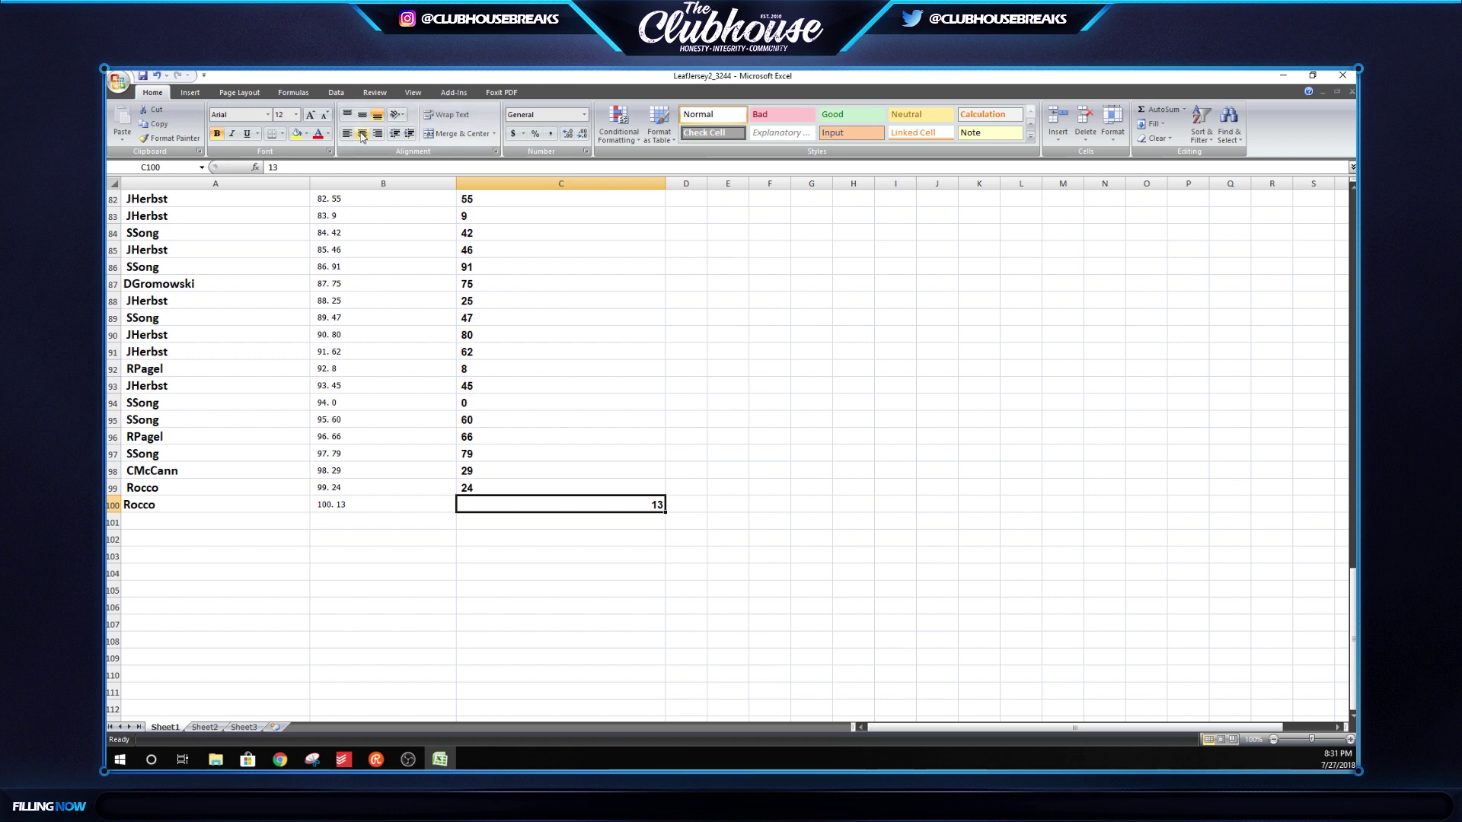
{"action": "key", "text": "alt+h"}
{"action": "key", "text": "a"}
{"action": "key", "text": "l"}
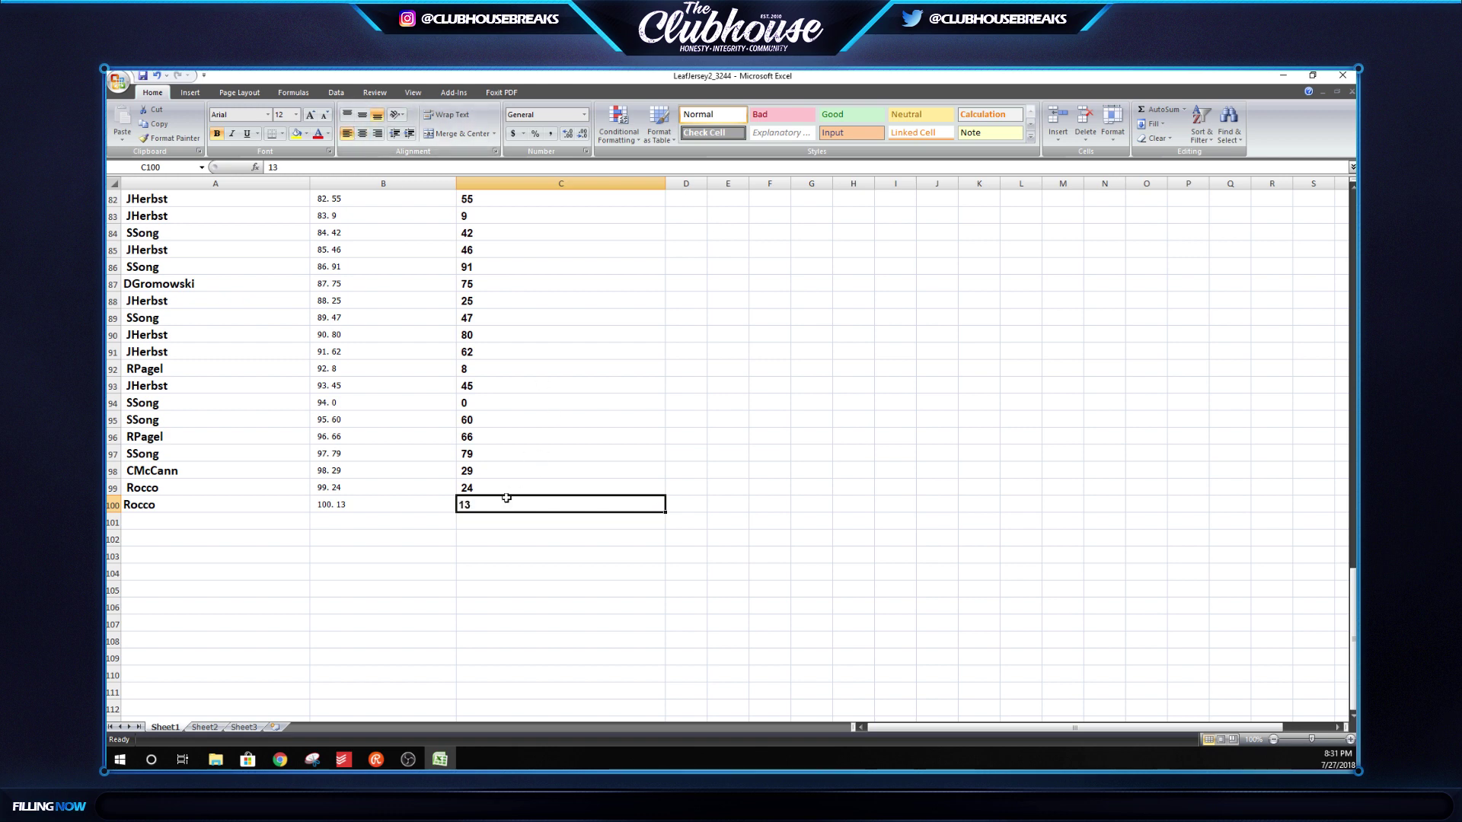
Copy column C and paste it back over itself as values only
{"action": "left_click", "coordinate": [485, 184]}
{"action": "right_click", "coordinate": [503, 245]}
{"action": "left_click", "coordinate": [530, 268]}
{"action": "right_click", "coordinate": [550, 256]}
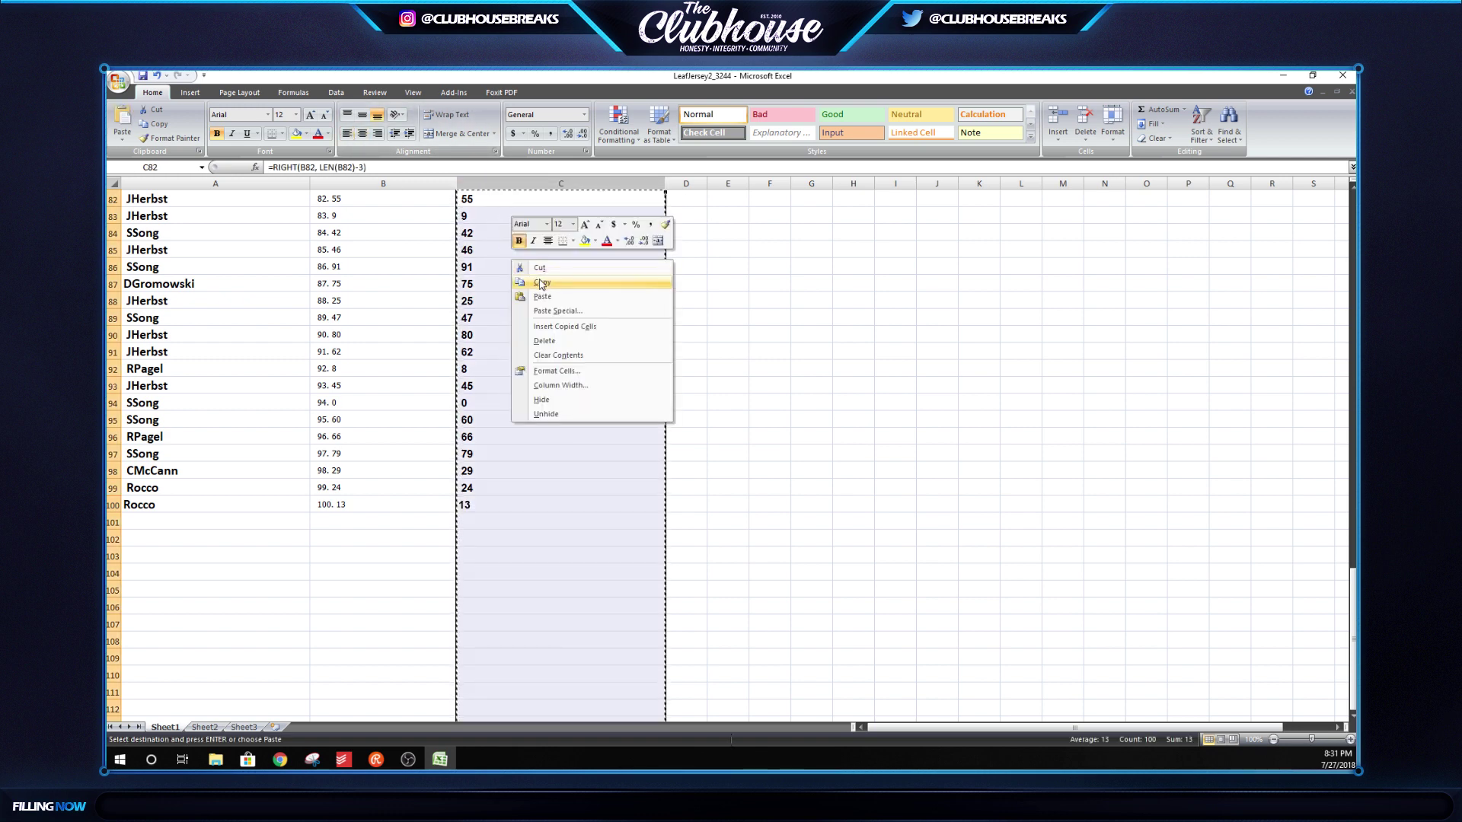
{"action": "left_click", "coordinate": [567, 305]}
{"action": "left_click", "coordinate": [451, 257]}
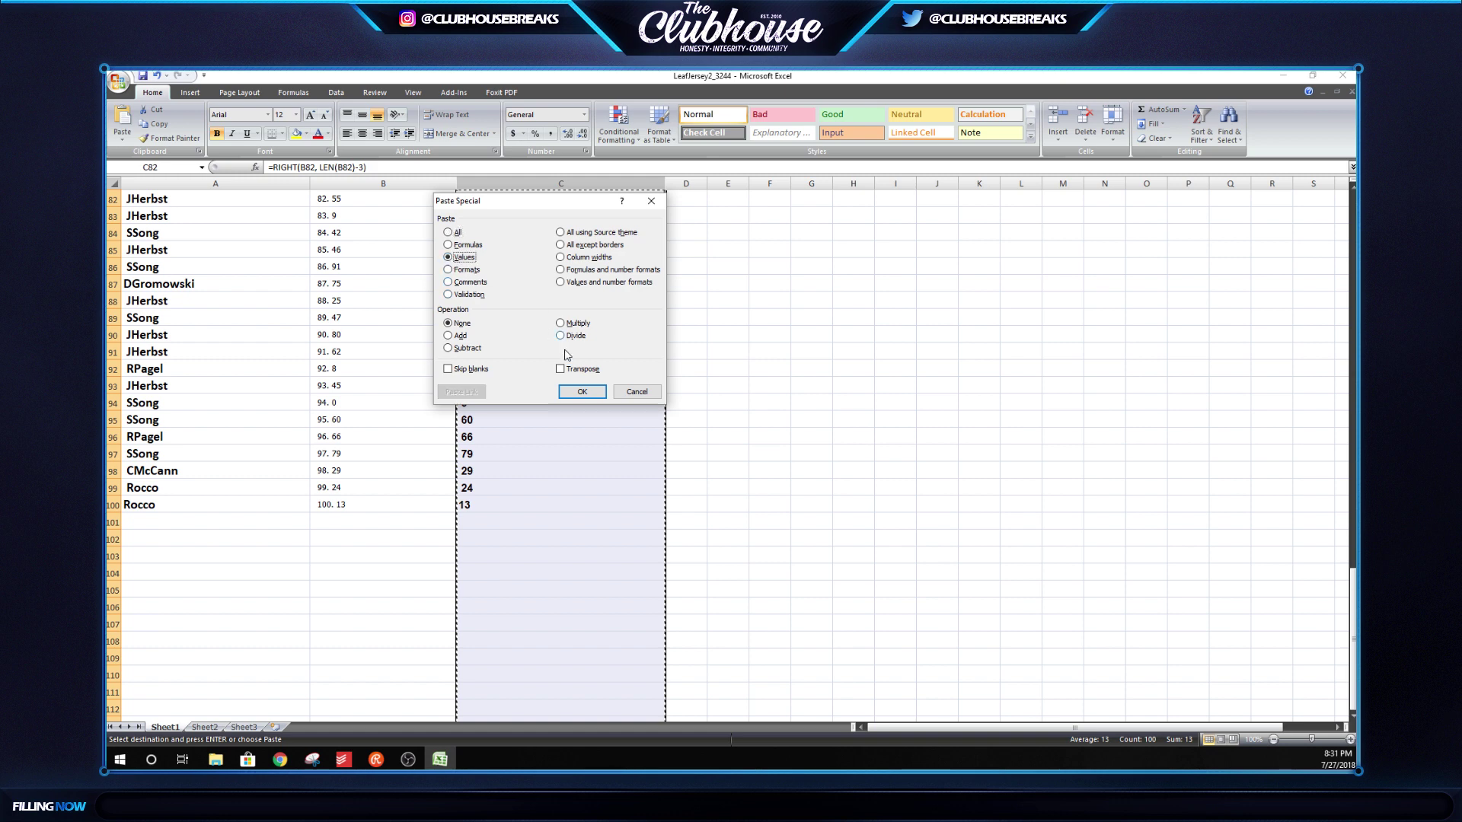
{"action": "left_click", "coordinate": [571, 389]}
Delete column B with the numbered list so the cleaned numbers sit beside the names
{"action": "left_click", "coordinate": [339, 183]}
{"action": "right_click", "coordinate": [336, 184]}
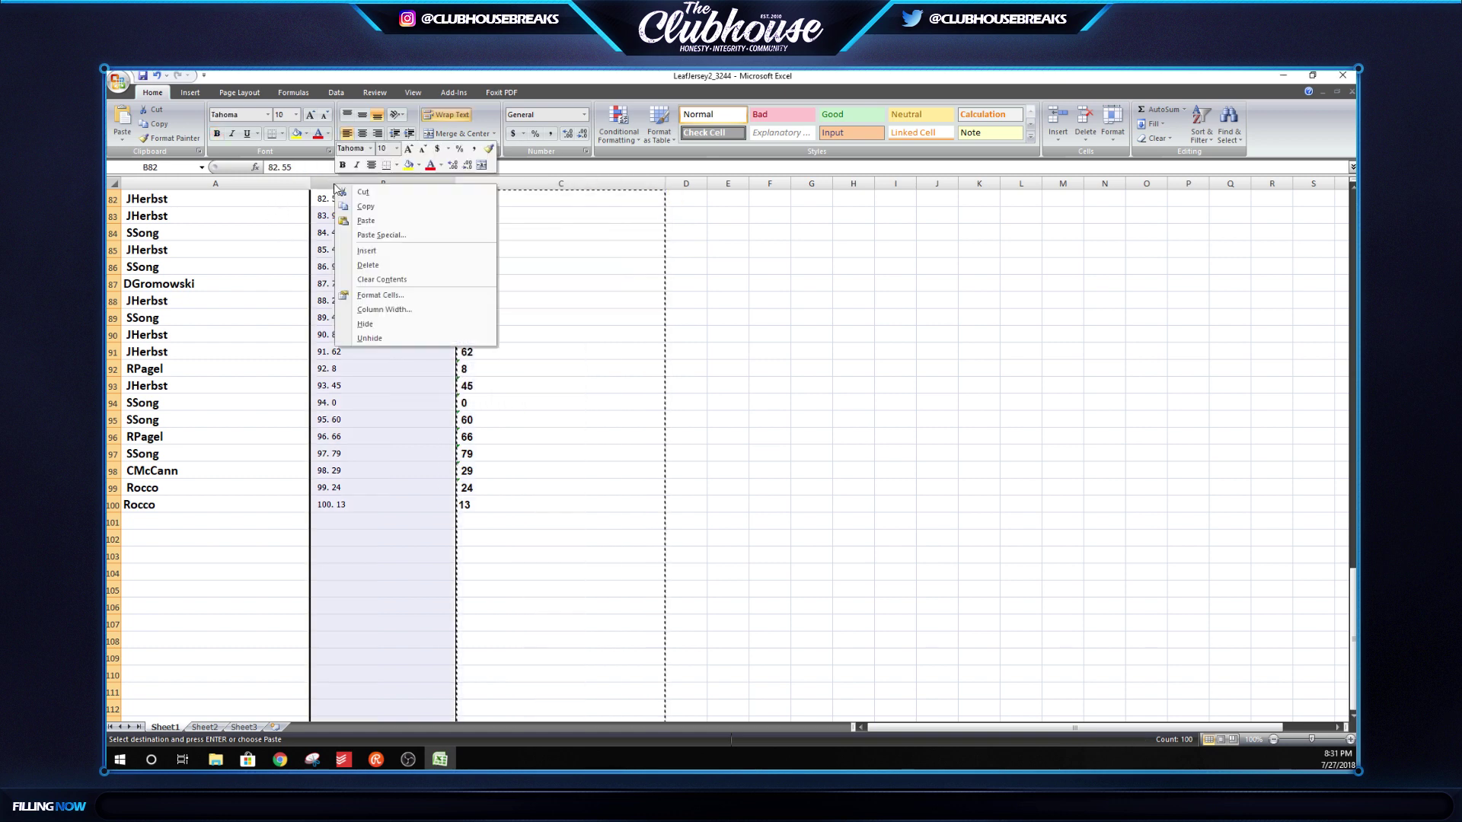
{"action": "left_click", "coordinate": [423, 264]}
{"action": "left_click", "coordinate": [434, 249]}
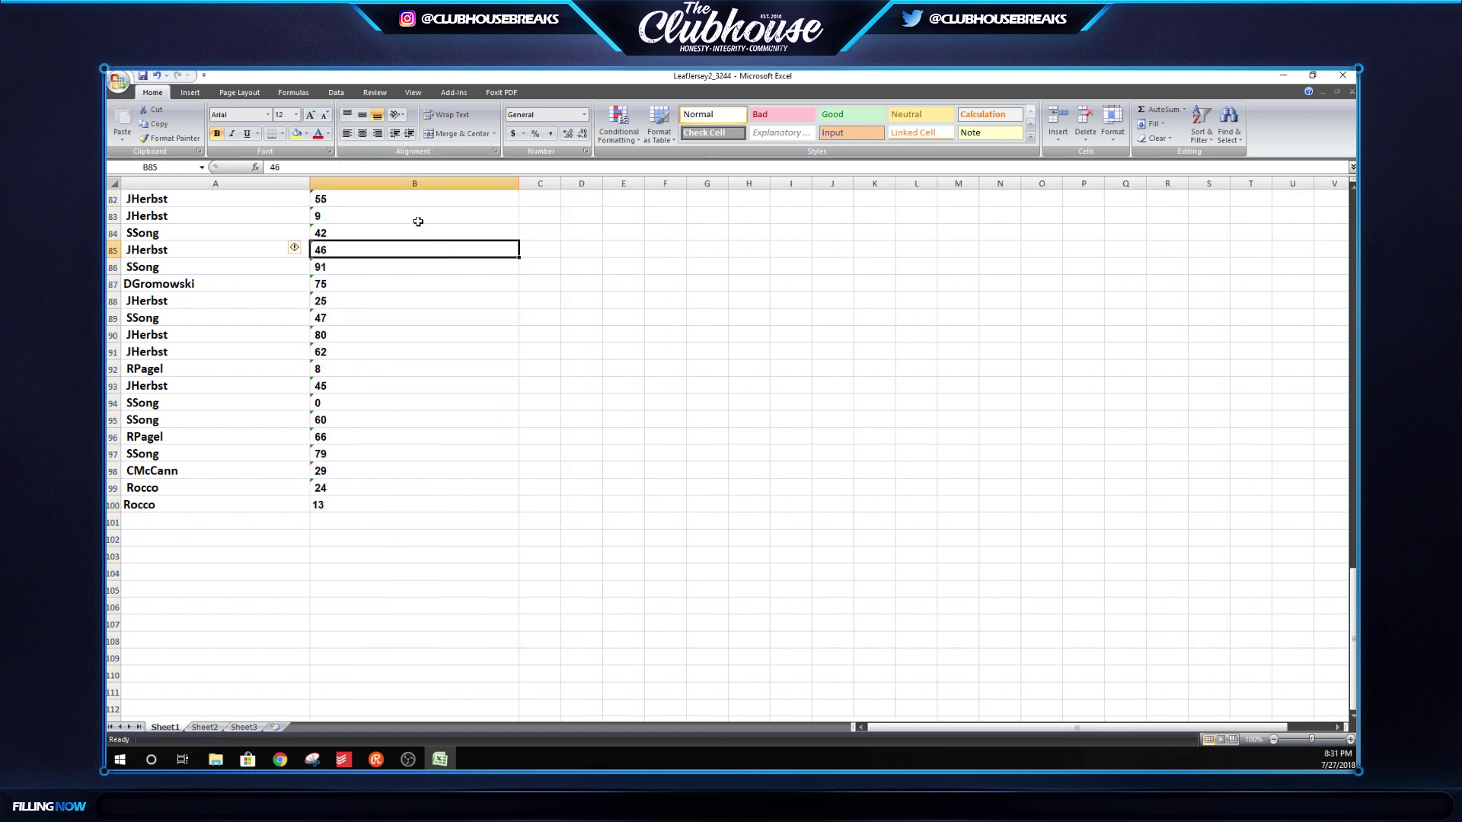
Autofit columns A and B to their contents, and widen both manually
{"action": "double_click", "coordinate": [310, 188]}
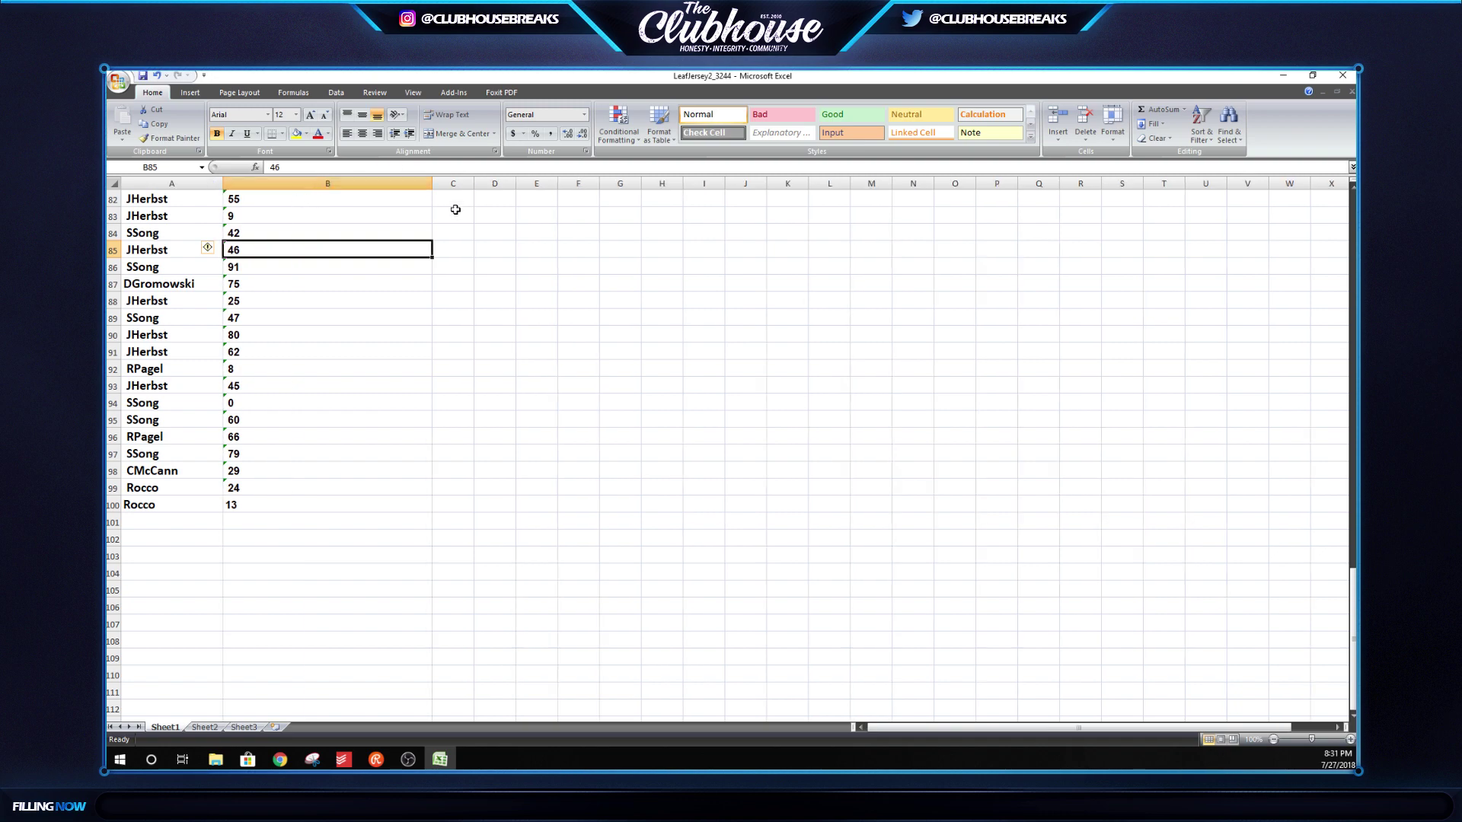
{"action": "double_click", "coordinate": [431, 186]}
{"action": "scroll", "coordinate": [353, 258], "scroll_direction": "up", "scroll_amount": 20}
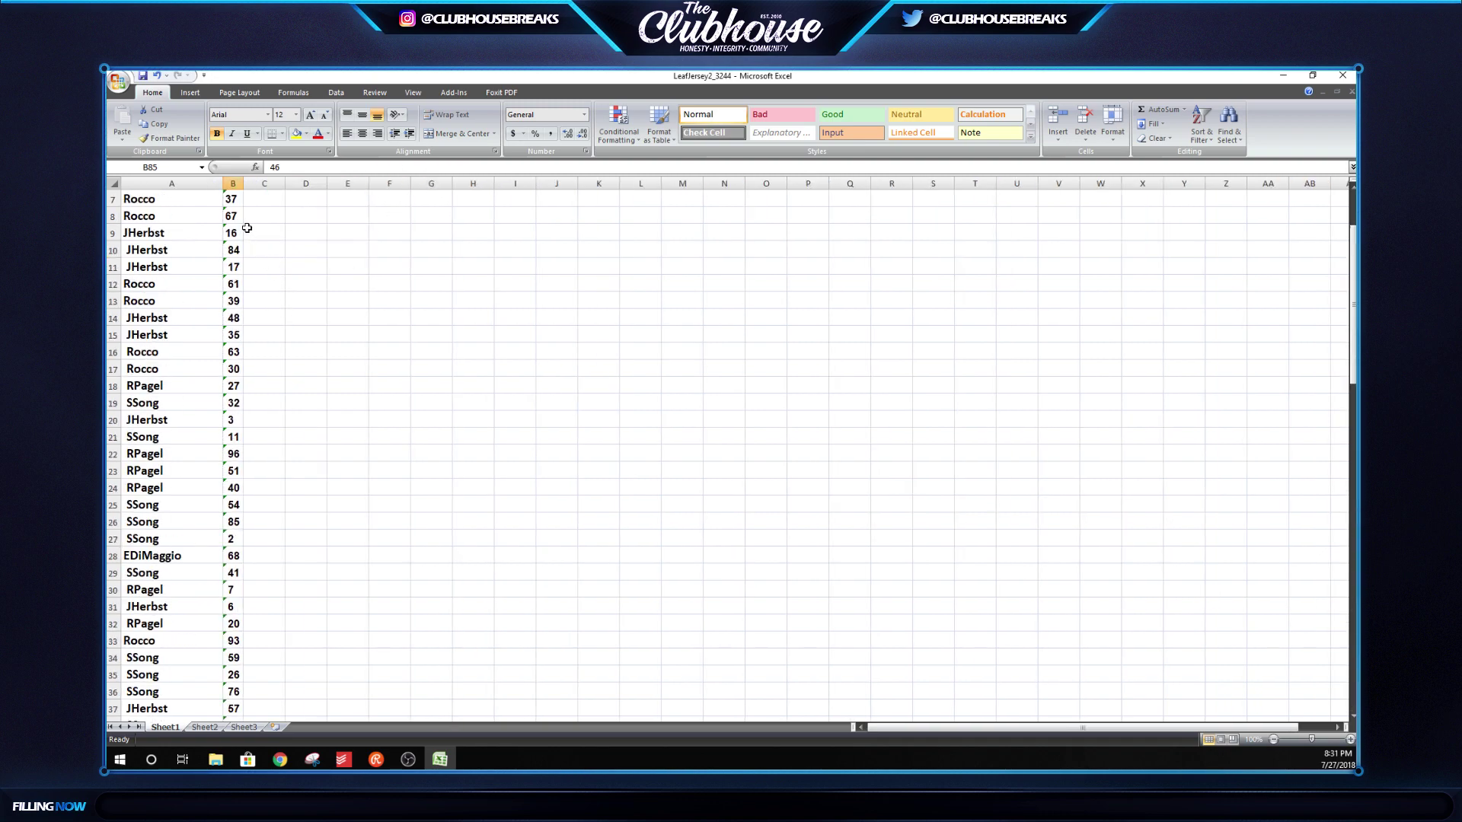
{"action": "left_click_drag", "start_coordinate": [241, 186], "coordinate": [408, 186]}
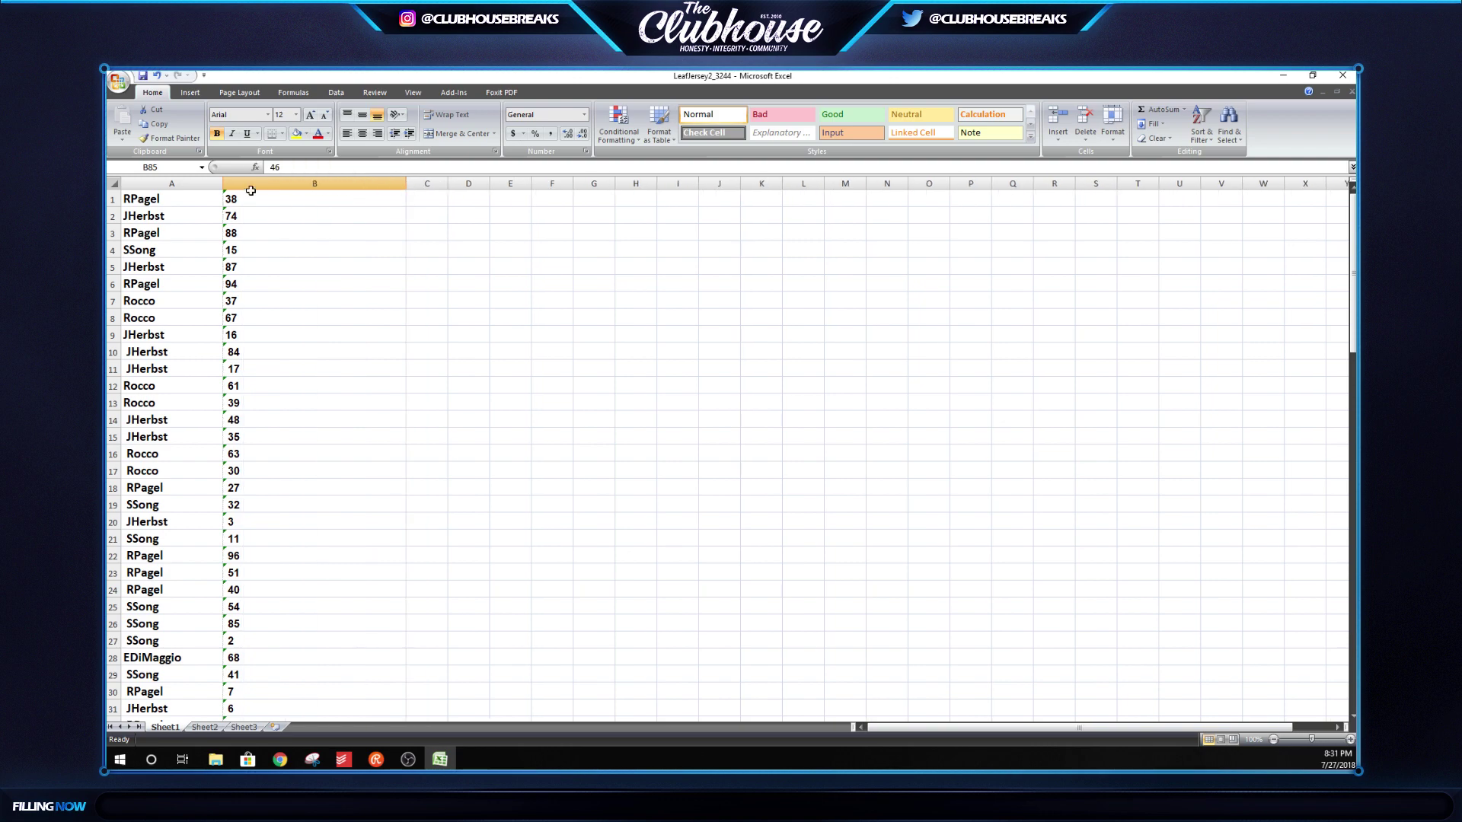
{"action": "left_click_drag", "start_coordinate": [223, 185], "coordinate": [310, 184]}
Increase the font size of the whole sheet to 22 and autofit the columns to the enlarged text
{"action": "left_click", "coordinate": [112, 183]}
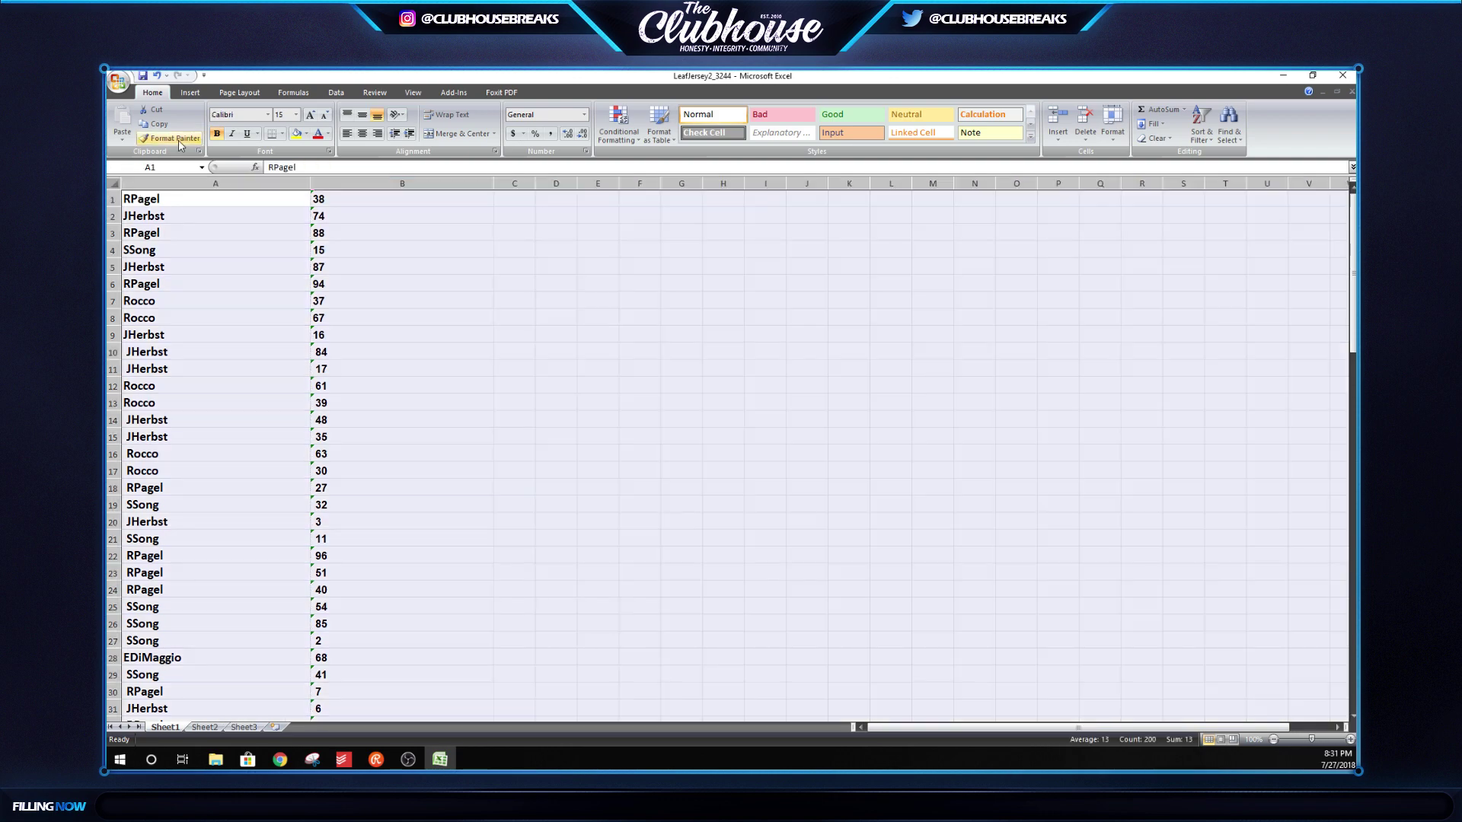
{"action": "left_click", "coordinate": [310, 115]}
{"action": "left_click", "coordinate": [310, 114]}
{"action": "left_click", "coordinate": [310, 115]}
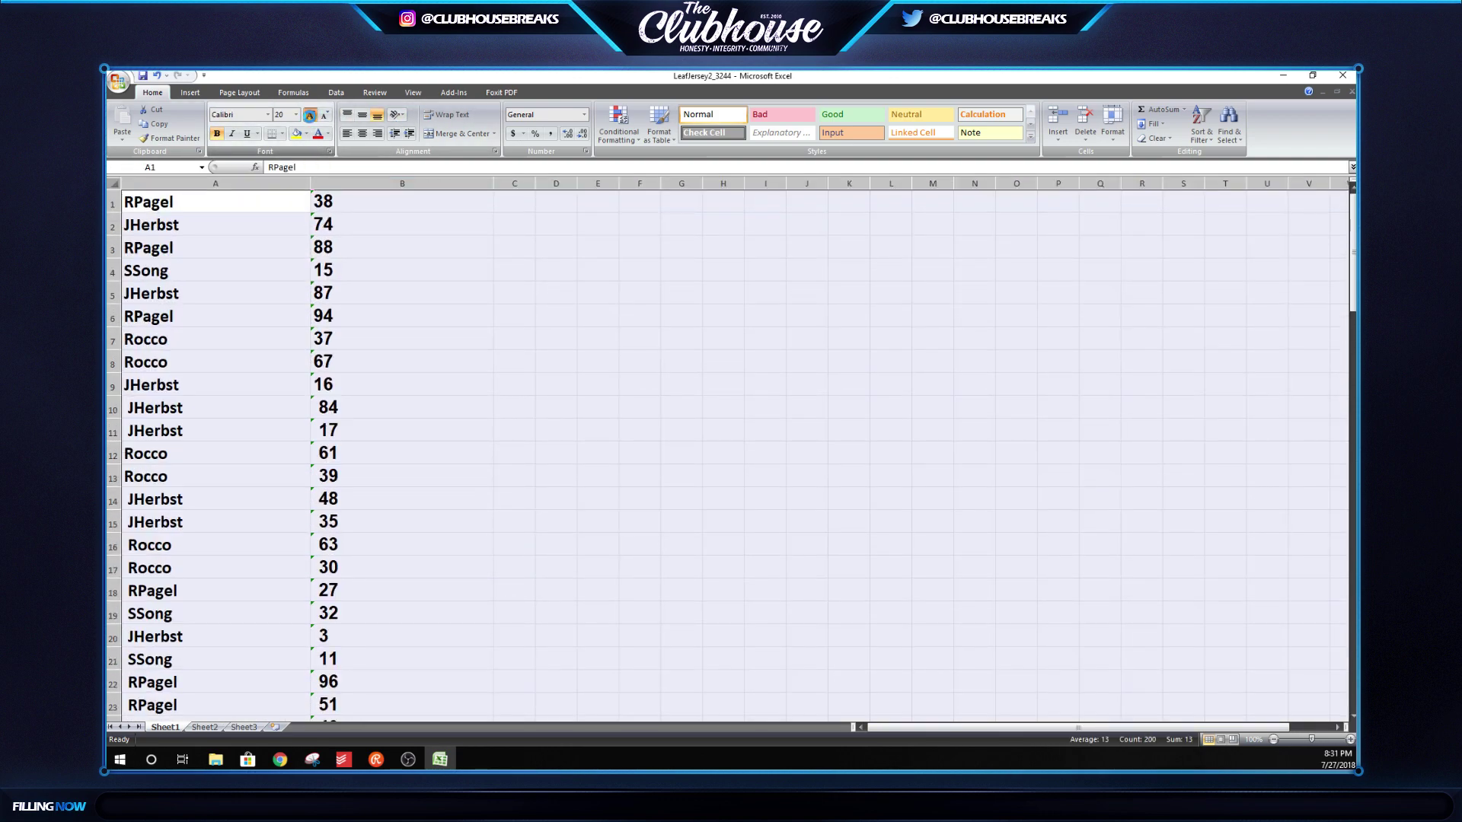
{"action": "left_click", "coordinate": [310, 114]}
{"action": "double_click", "coordinate": [309, 180]}
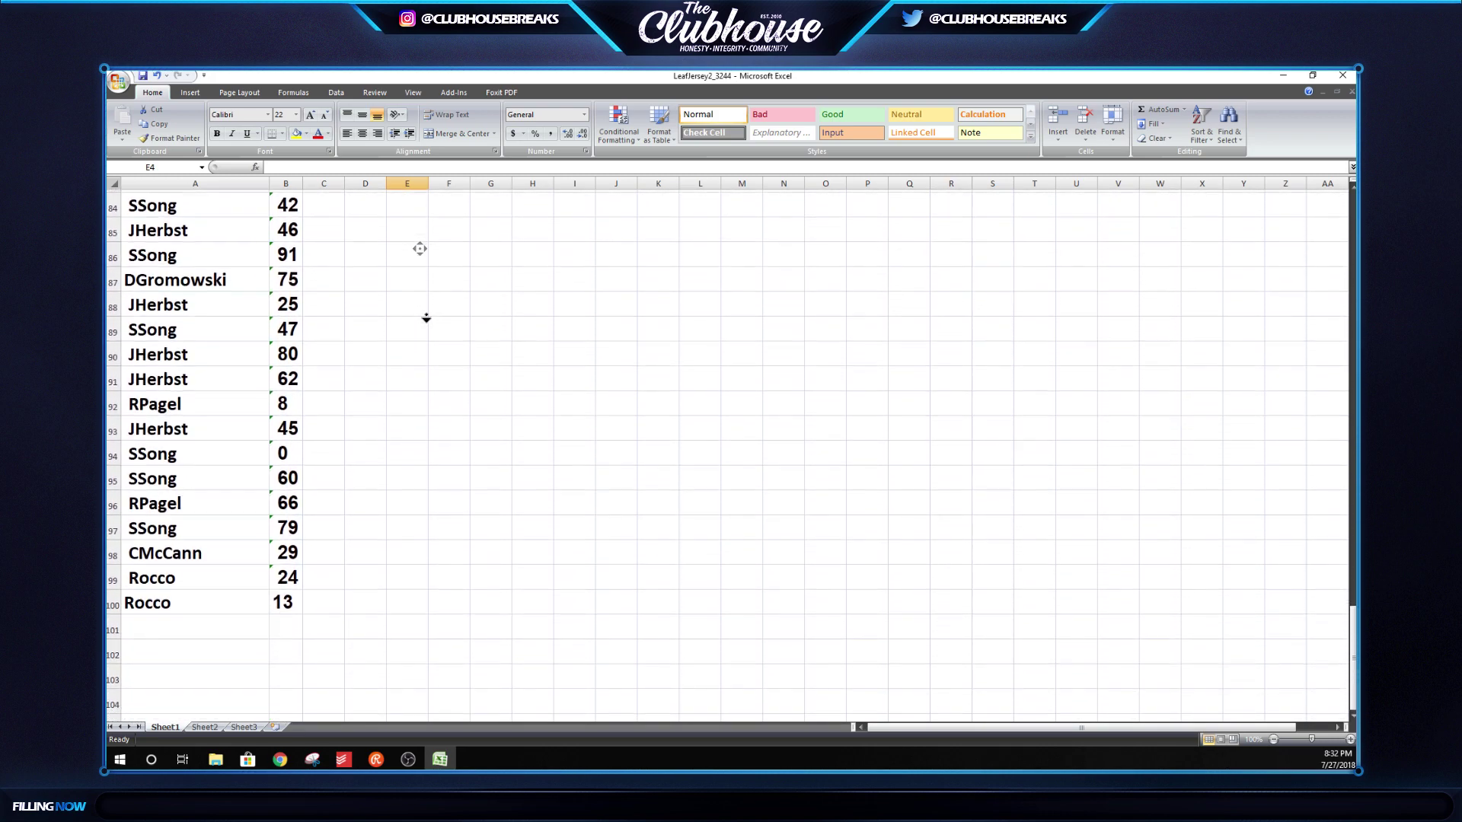
Select the full list of names and numbers in A1:B100 and copy it
{"action": "middle_click", "coordinate": [426, 314]}
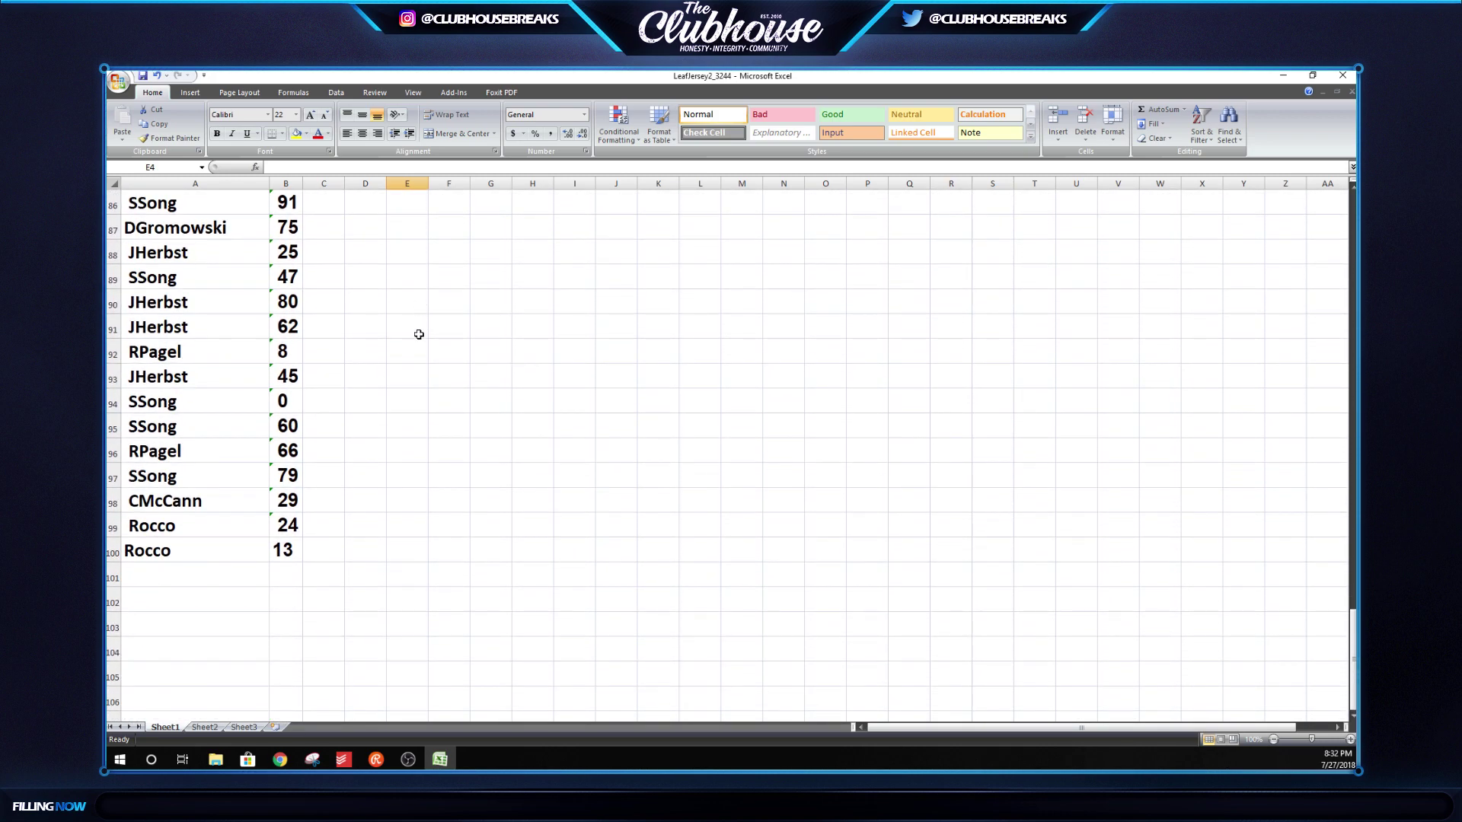
{"action": "scroll", "coordinate": [445, 441], "scroll_direction": "up", "scroll_amount": 1}
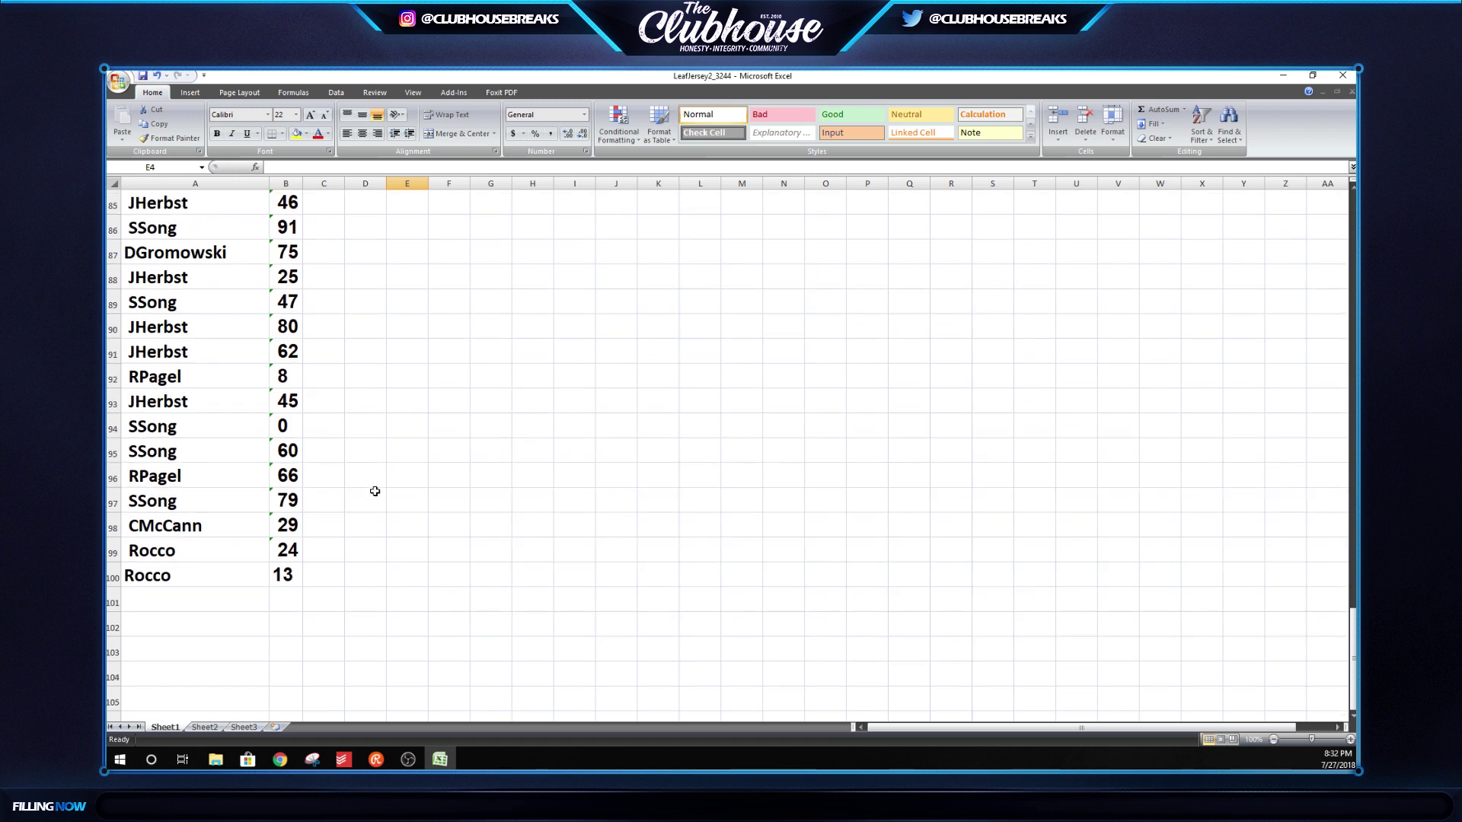
{"action": "left_click", "coordinate": [376, 495]}
{"action": "left_click", "coordinate": [297, 573]}
{"action": "key", "text": "shift+Left"}
{"action": "key", "text": "ctrl+shift+Up"}
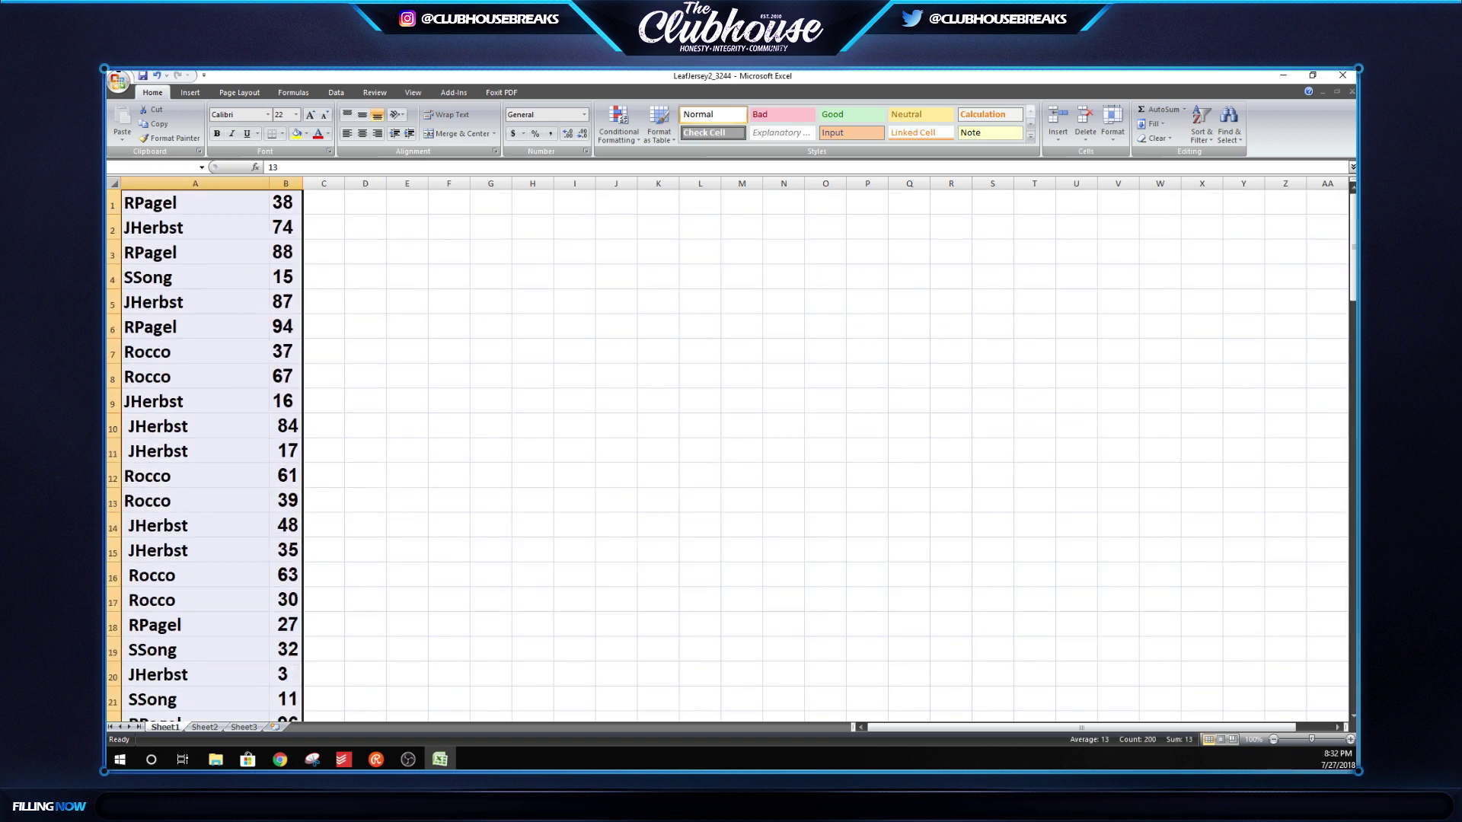
{"action": "key", "text": "ctrl+c"}
Switch to the RANDOM.ORG List Randomizer holding the seven-name list in Chrome and randomize that list three times
{"action": "left_click", "coordinate": [280, 759]}
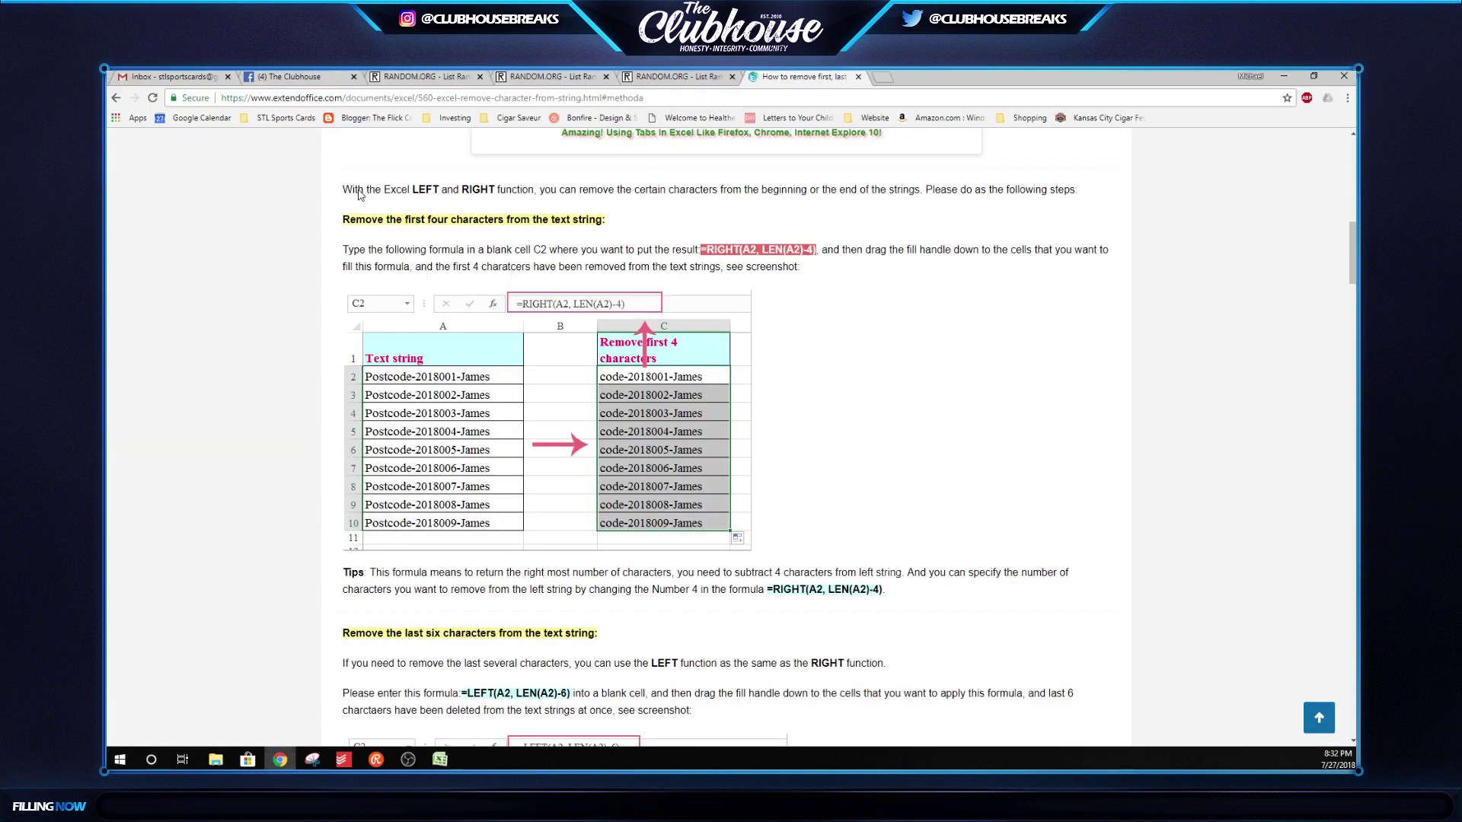
{"action": "left_click", "coordinate": [670, 77]}
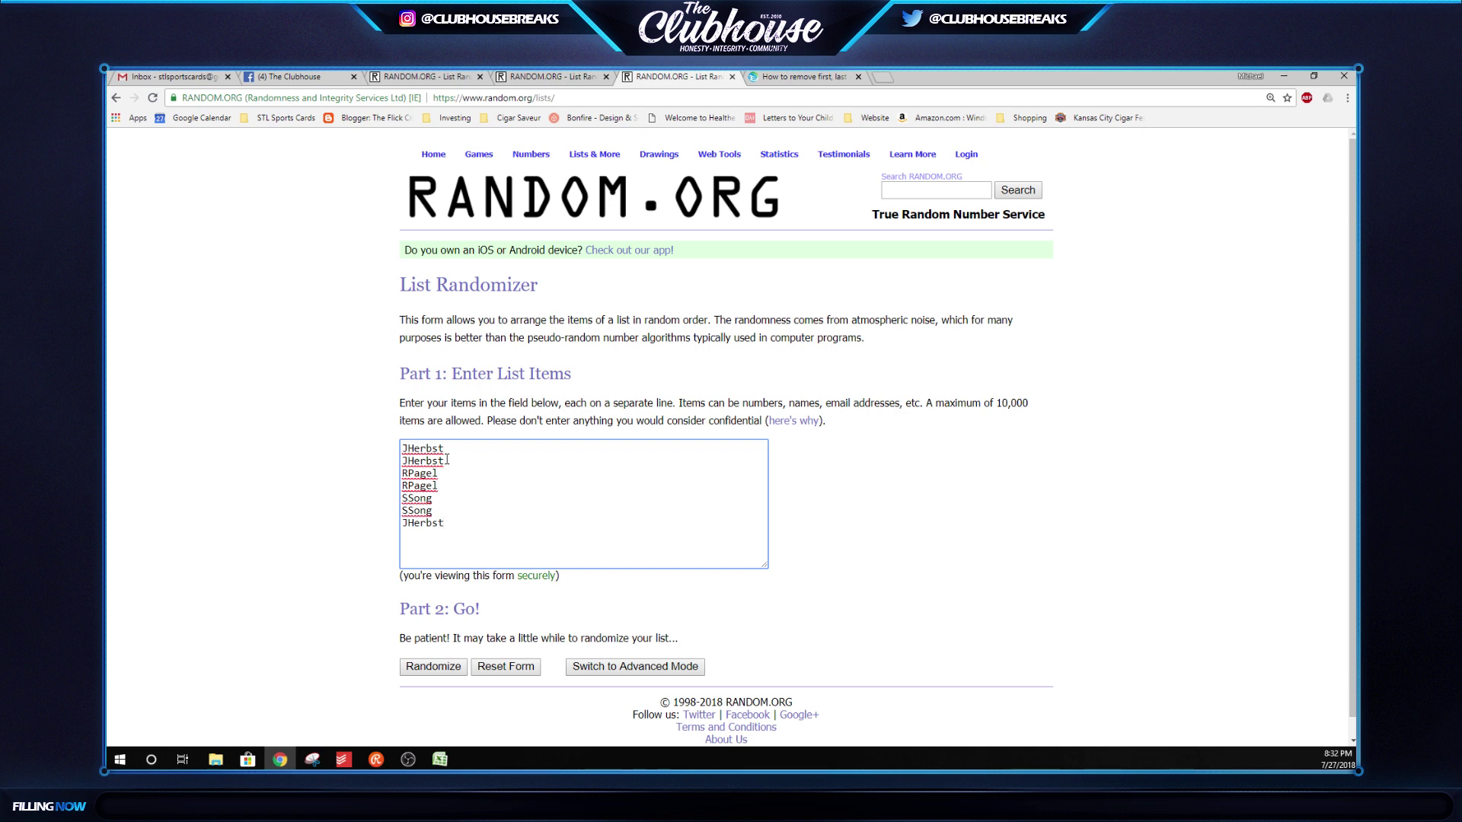
{"action": "left_click", "coordinate": [438, 668]}
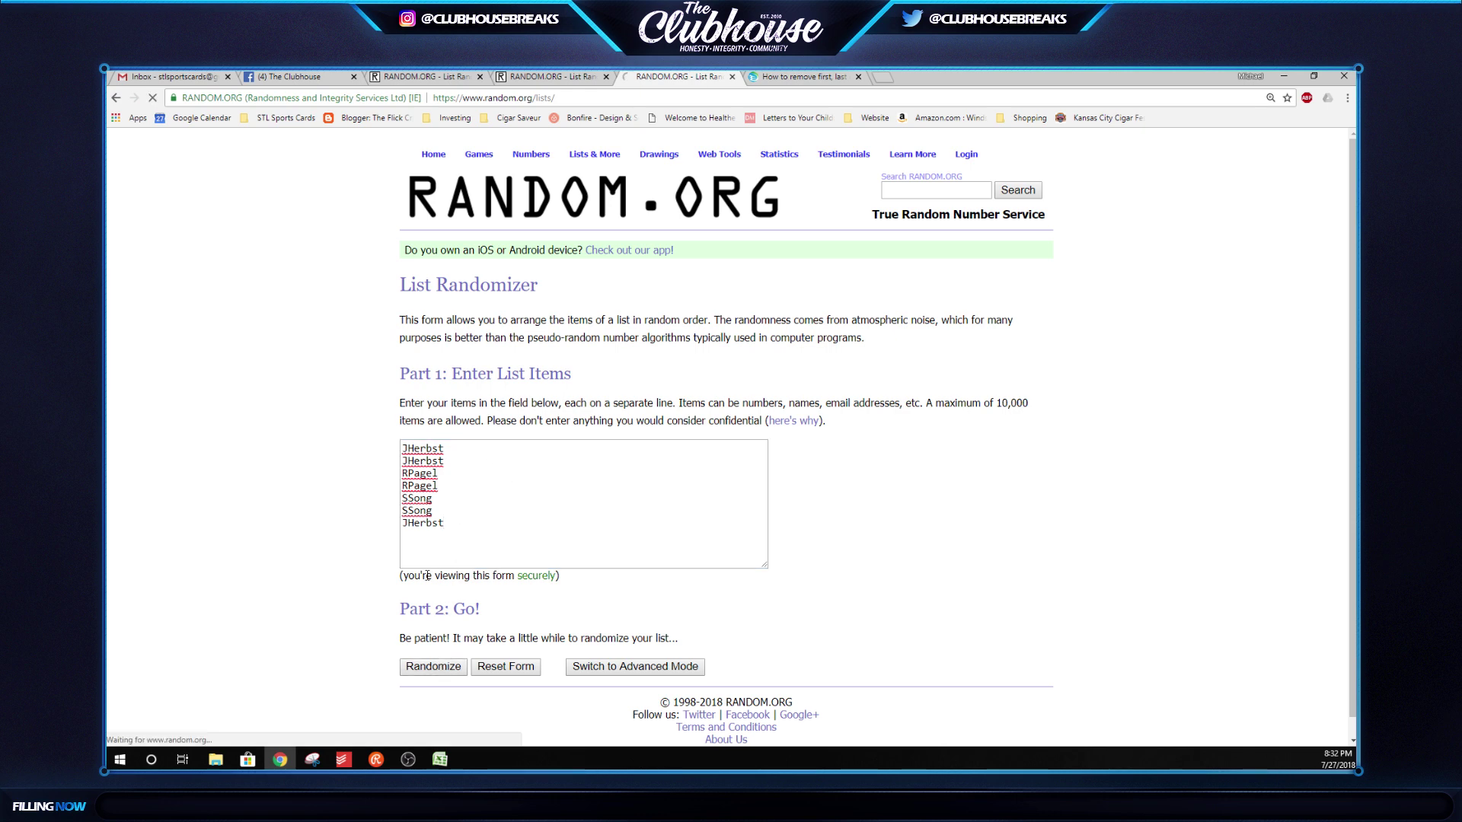
{"action": "left_click", "coordinate": [424, 522]}
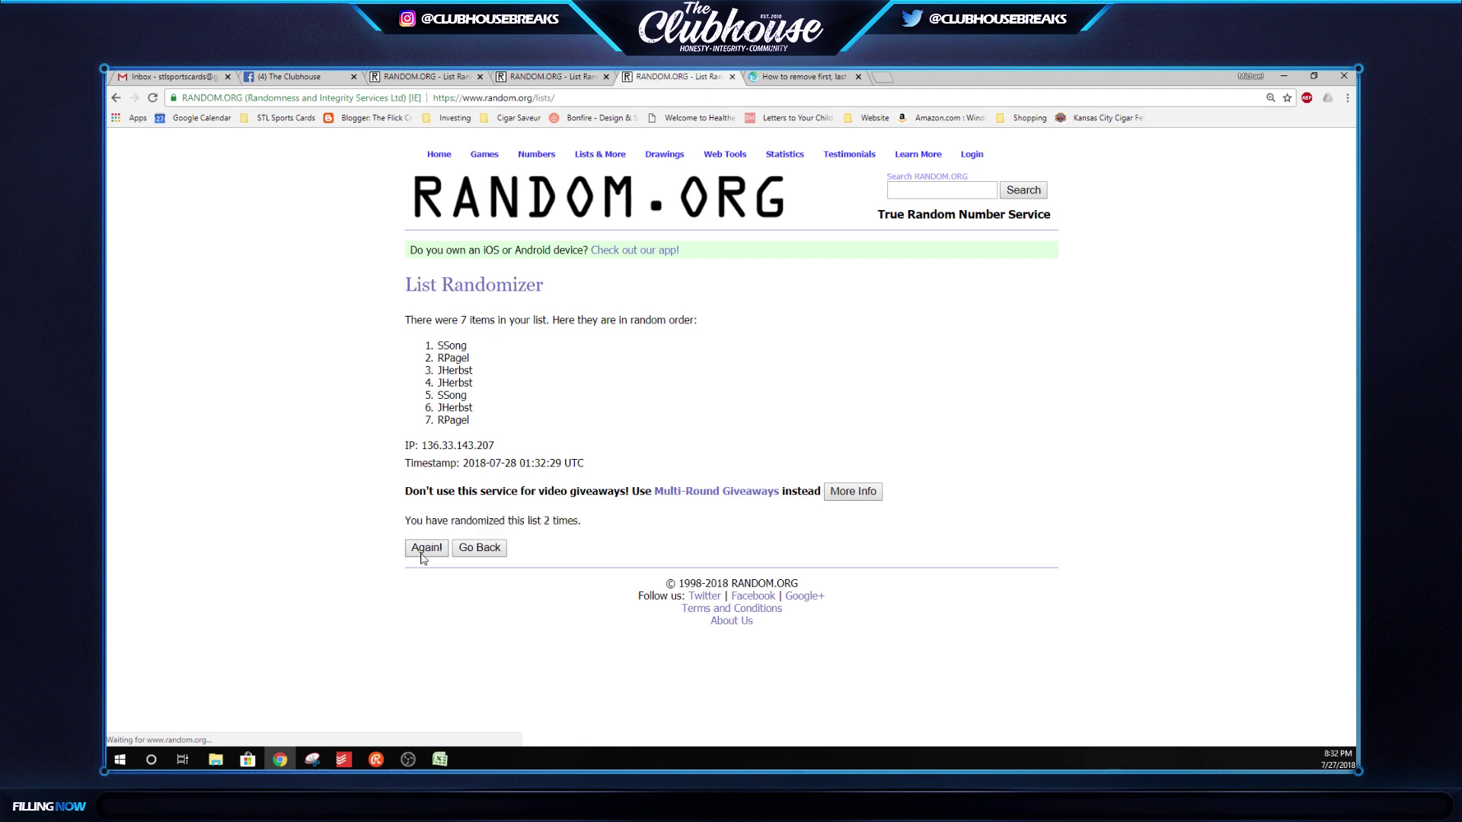
{"action": "left_click", "coordinate": [427, 549]}
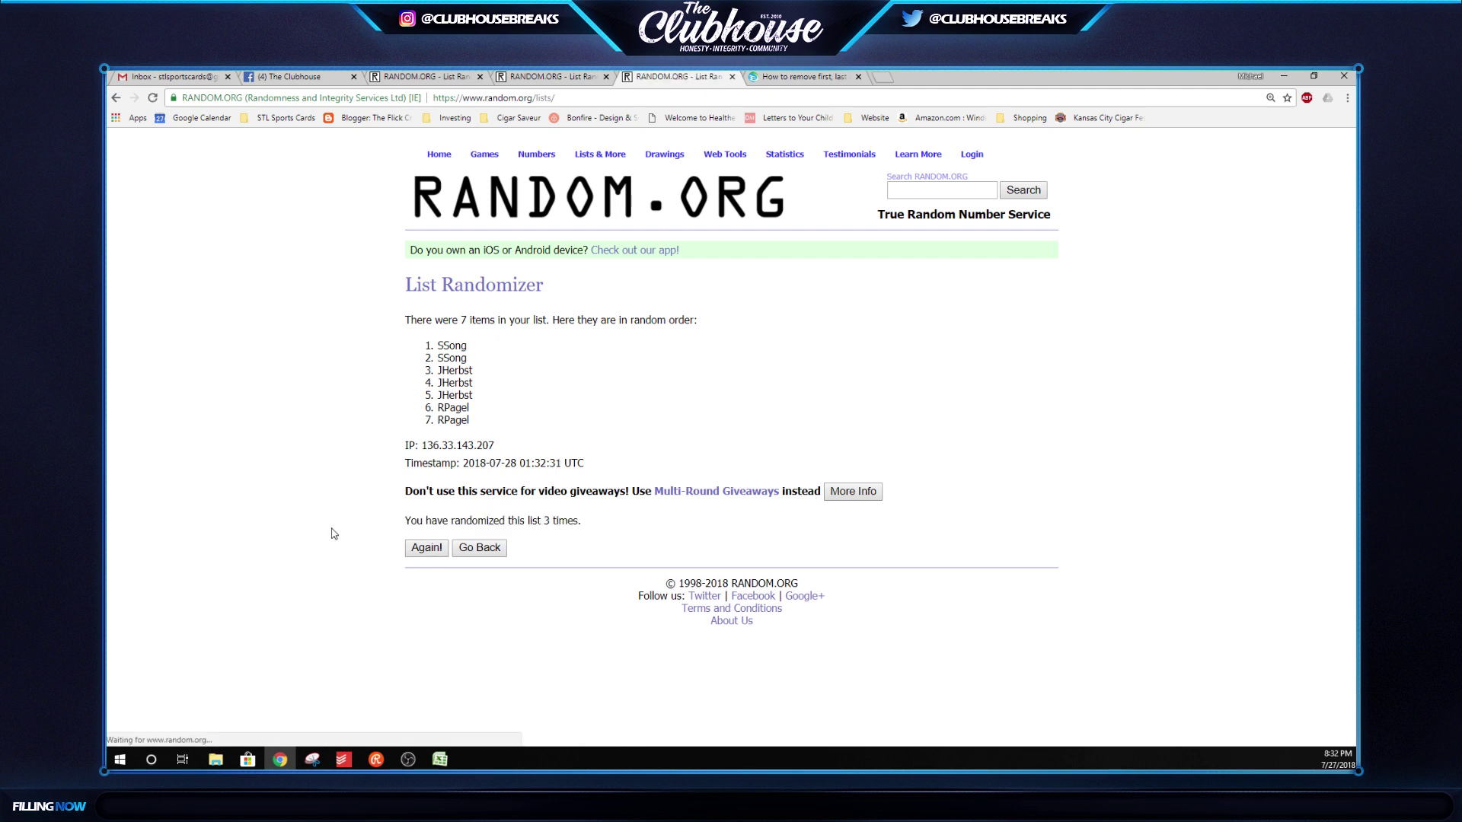